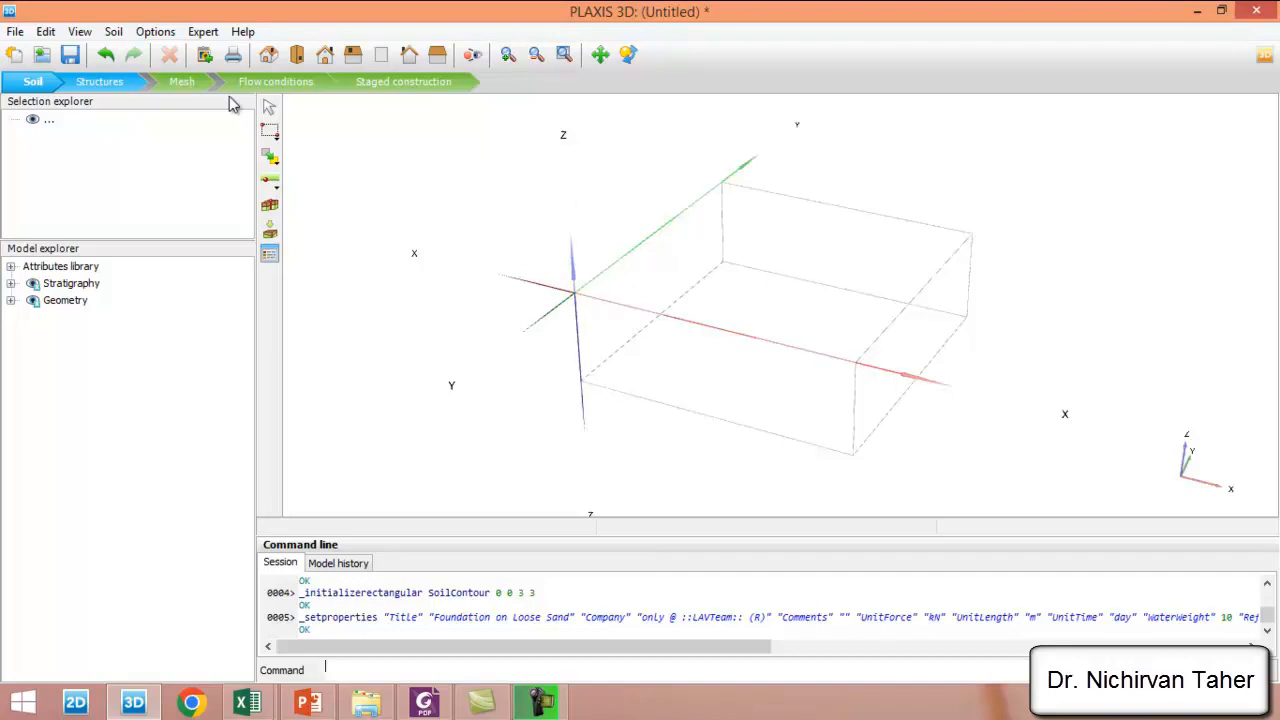
# Set the model contour's x limits to -1.5 m minimum and 1.5 m maximum in the project properties.
pyautogui.click(15, 33)
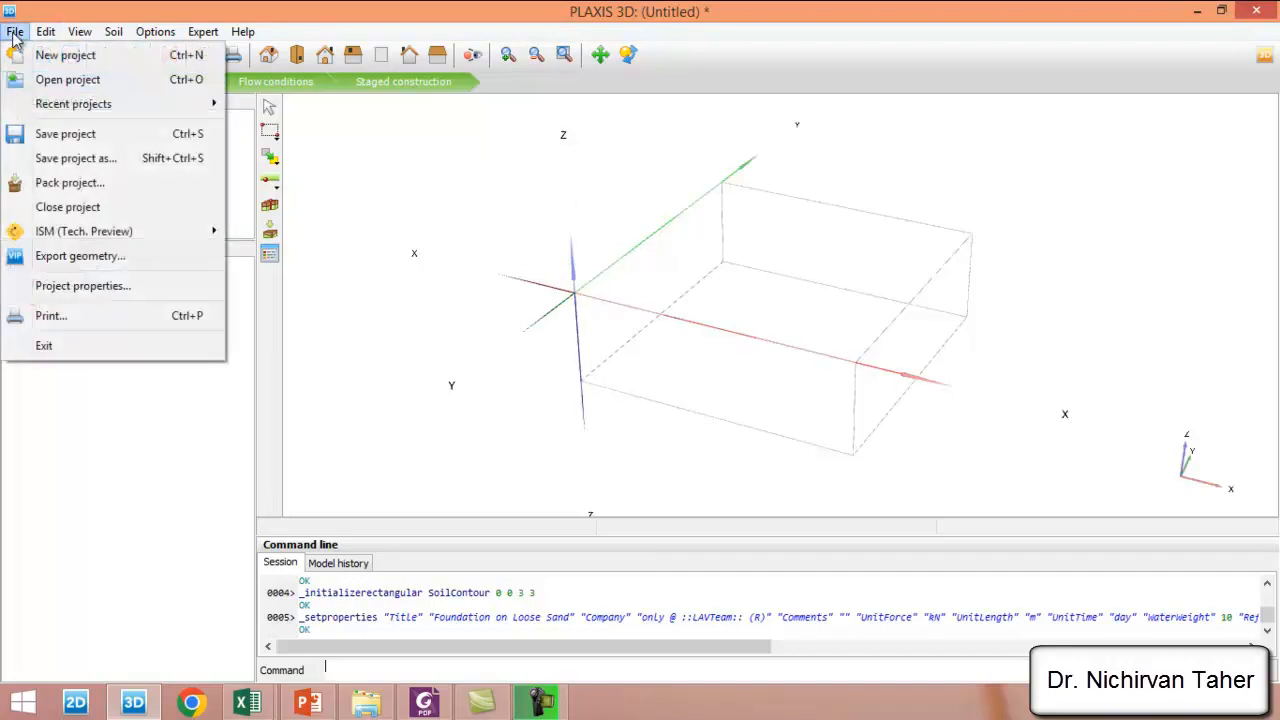
pyautogui.click(107, 286)
pyautogui.click(457, 173)
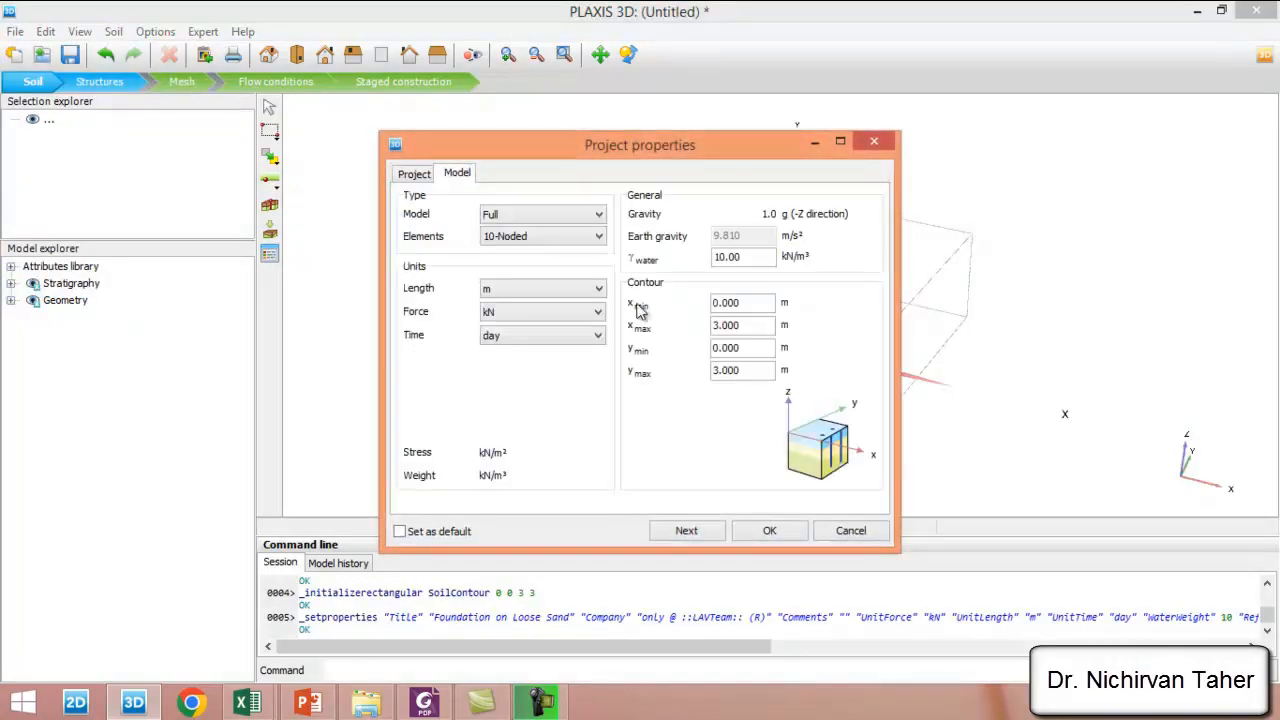
pyautogui.doubleClick(742, 303)
pyautogui.write('-1.5')
pyautogui.doubleClick(748, 325)
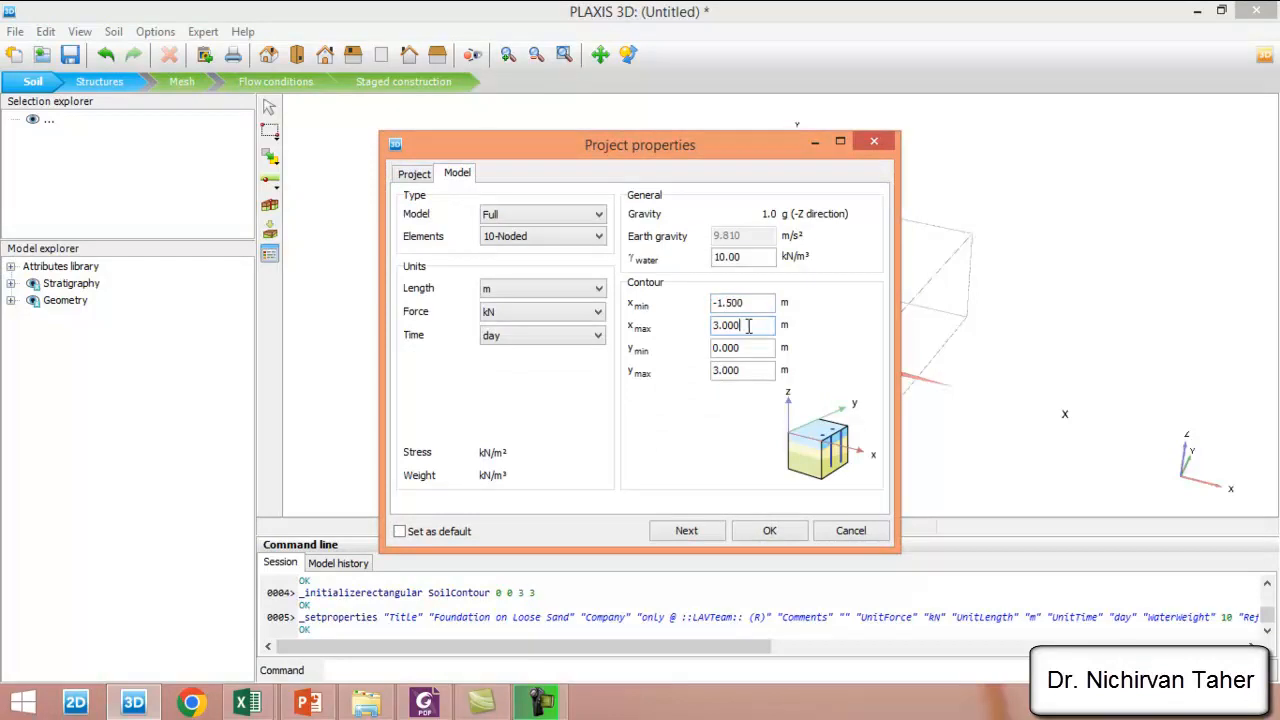
pyautogui.write('1.5')
# Set the contour's y limits to -1.5 m minimum and 1.5 m maximum and apply the project properties.
pyautogui.press('Tab')
pyautogui.write('-1')
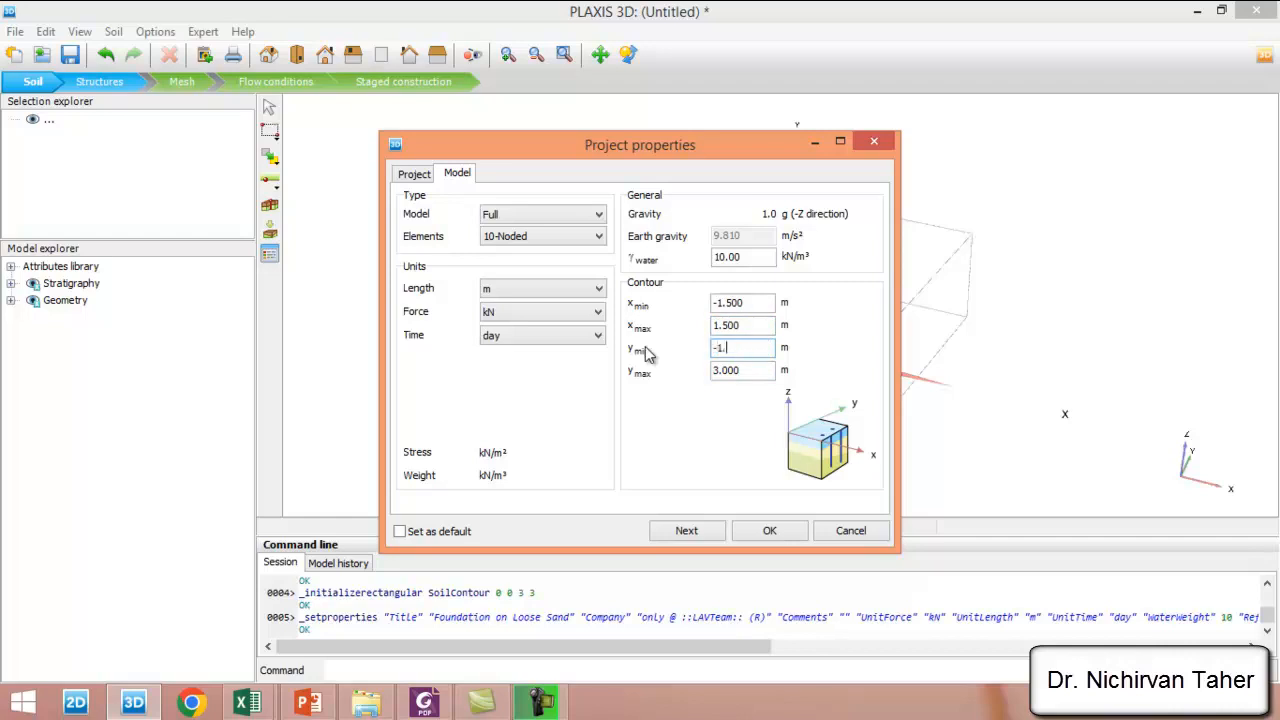
pyautogui.write('.5')
pyautogui.moveTo(768, 370); pyautogui.dragTo(690, 377)
pyautogui.write('1.5')
pyautogui.moveTo(744, 147); pyautogui.dragTo(588, 149)
pyautogui.click(615, 533)
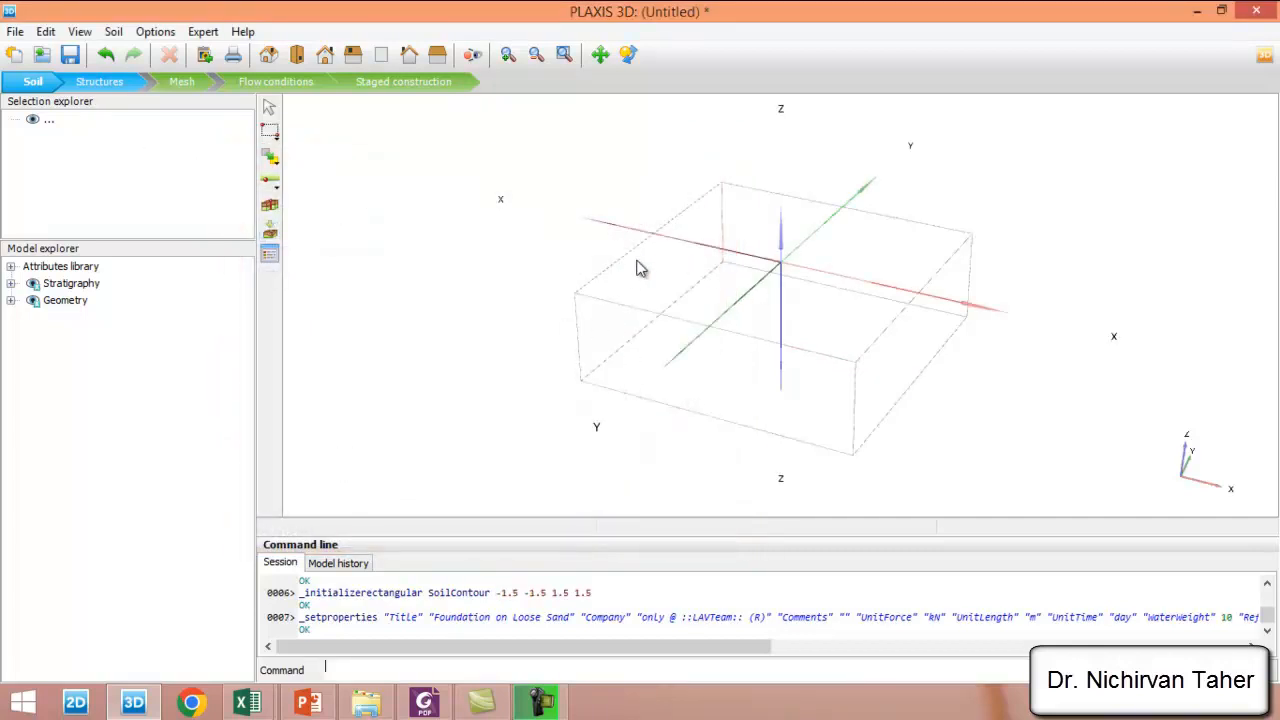
# Start the Borehole command and set the drawing grid spacing to 0.25 m in the visualization settings.
pyautogui.click(270, 208)
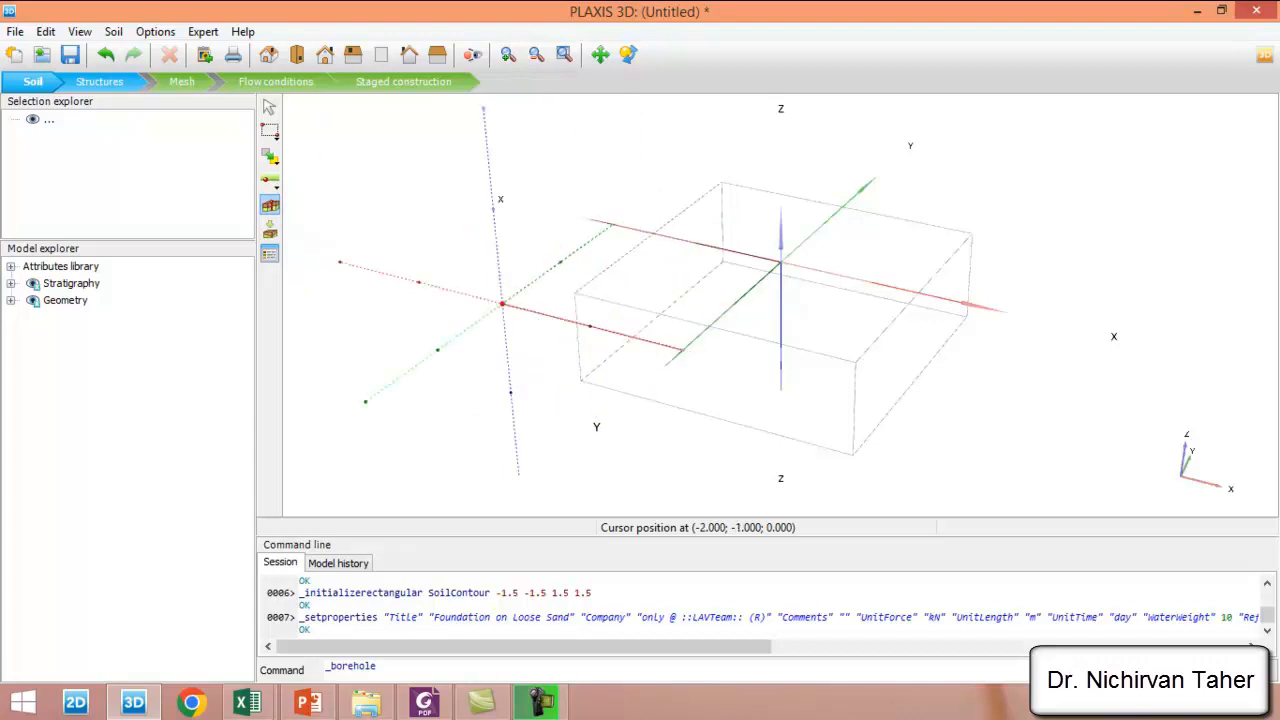
pyautogui.click(155, 32)
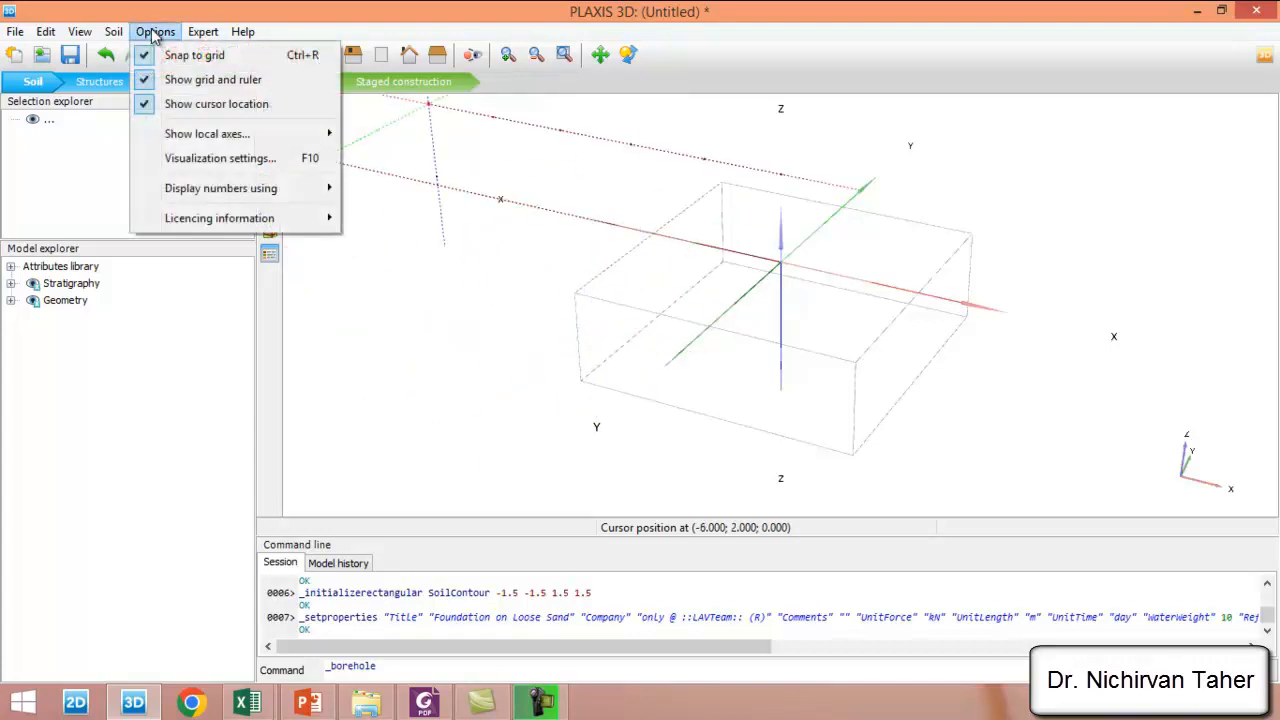
pyautogui.click(273, 160)
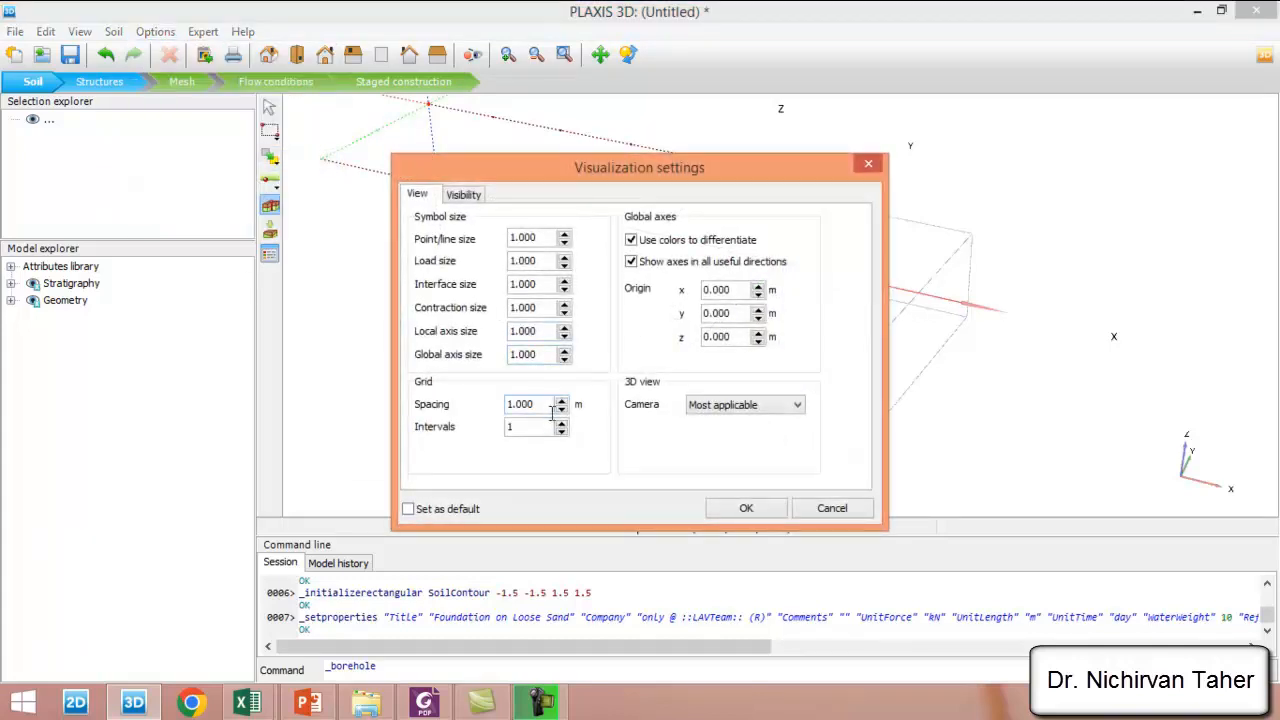
pyautogui.moveTo(546, 404); pyautogui.dragTo(458, 404)
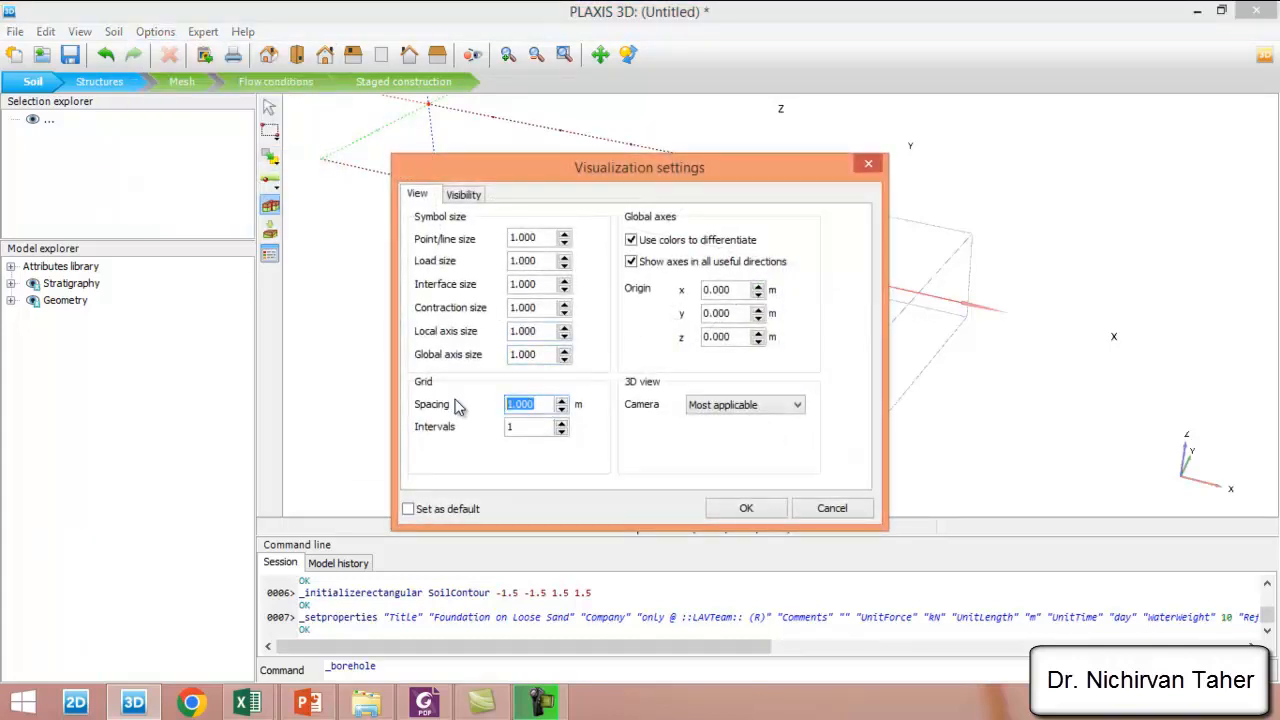
pyautogui.write('0')
pyautogui.click(745, 508)
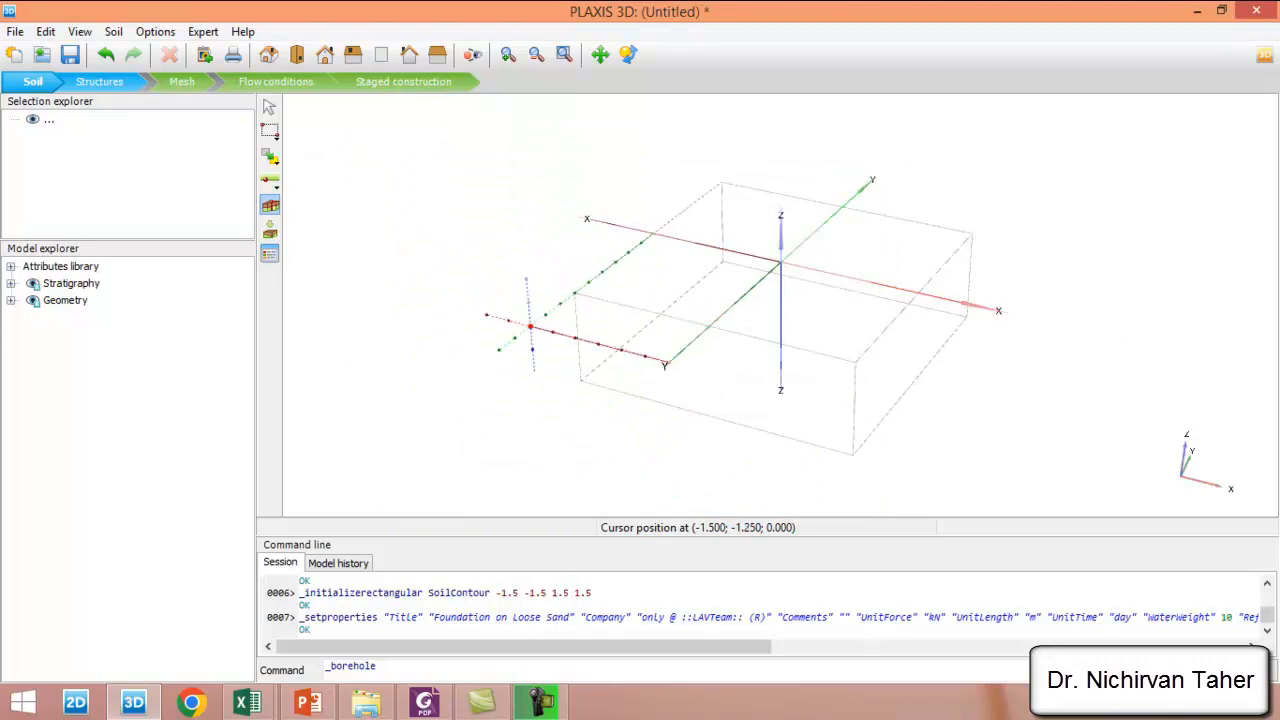
# Place a borehole at the soil contour corner x = -1.5, y = -1.5.
pyautogui.scroll(4, 580, 296)
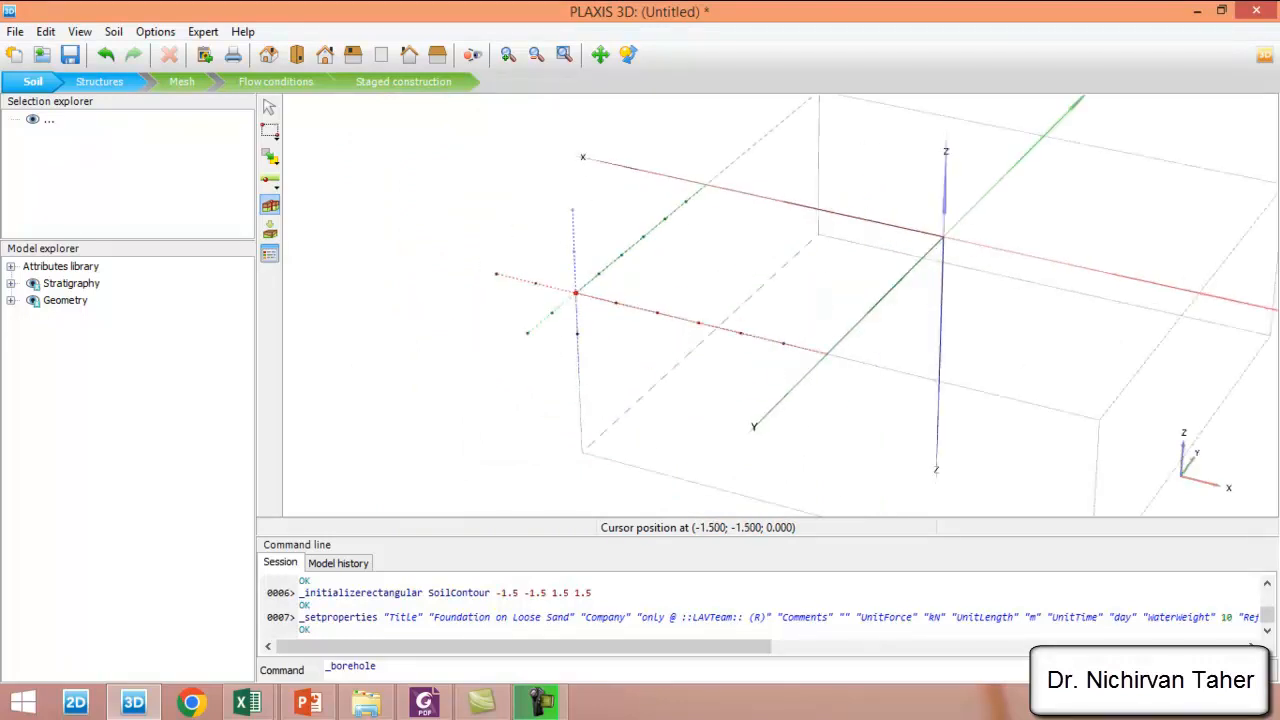
pyautogui.scroll(-4, 576, 293)
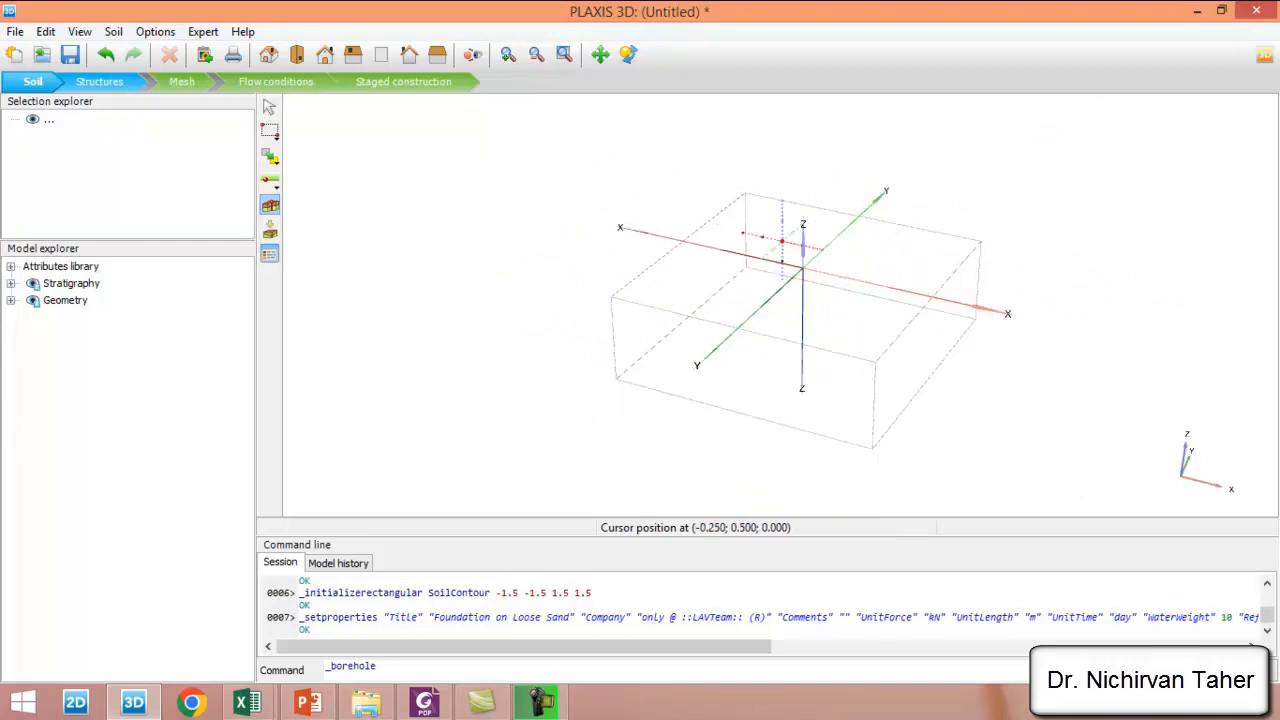
pyautogui.scroll(3, 897, 278)
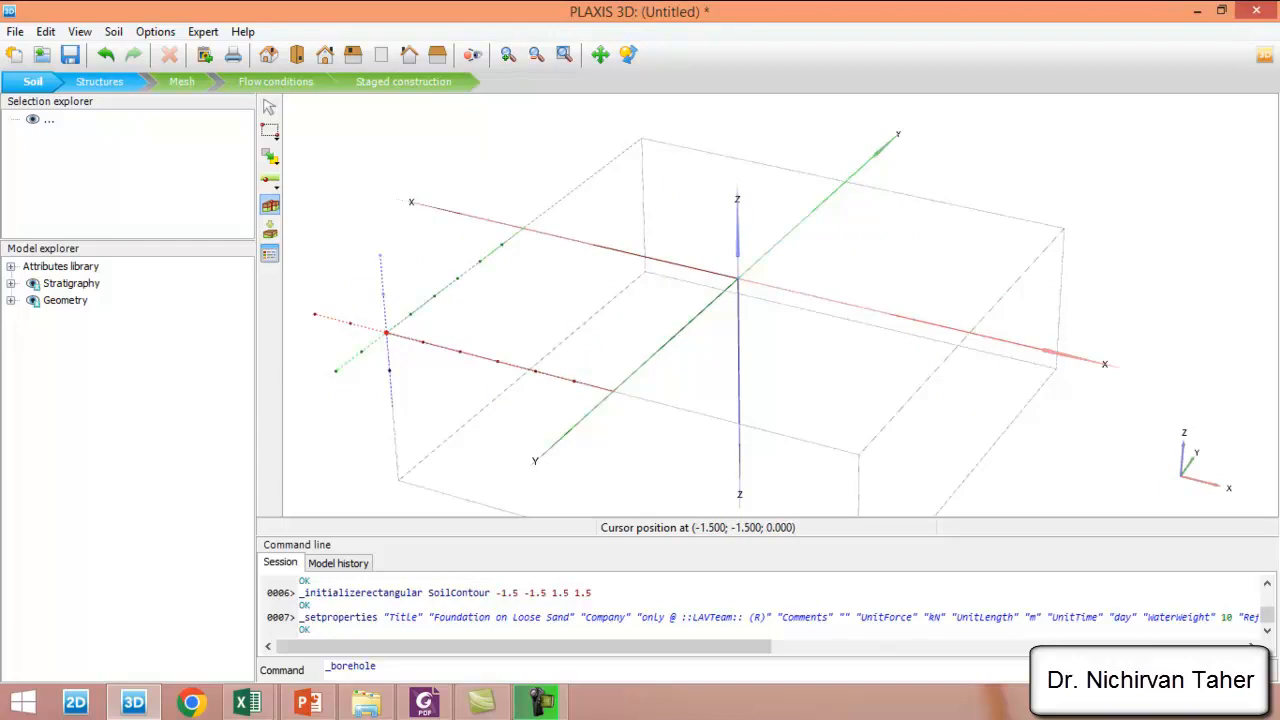
pyautogui.click(387, 334)
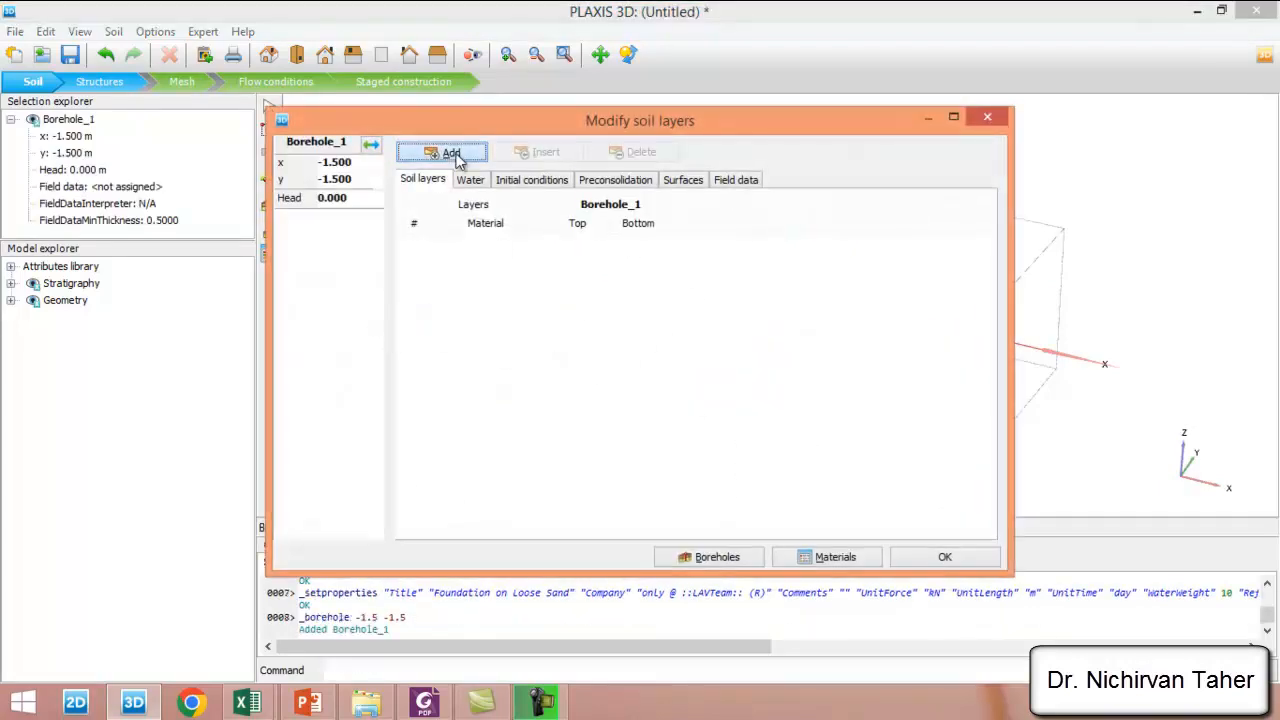
# Add a soil layer to the borehole and set its top to 4 m.
pyautogui.click(450, 155)
pyautogui.click(580, 245)
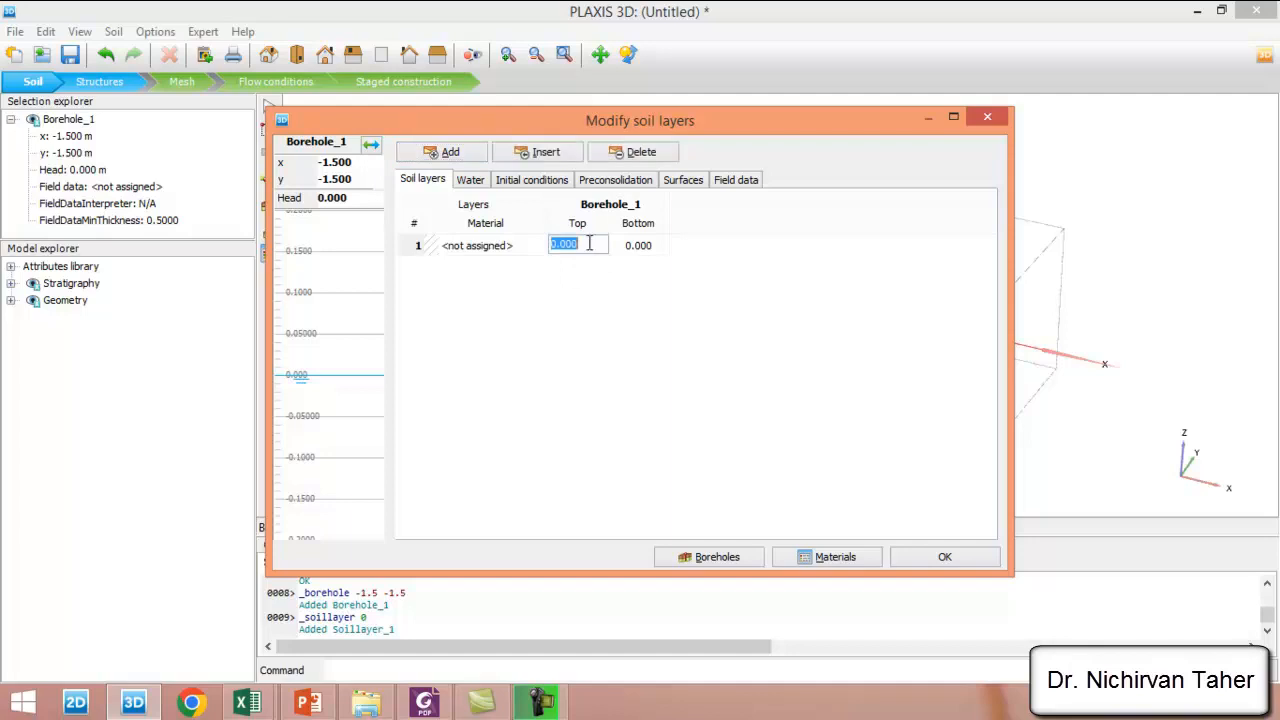
pyautogui.press('BackSpace')
pyautogui.click(645, 247)
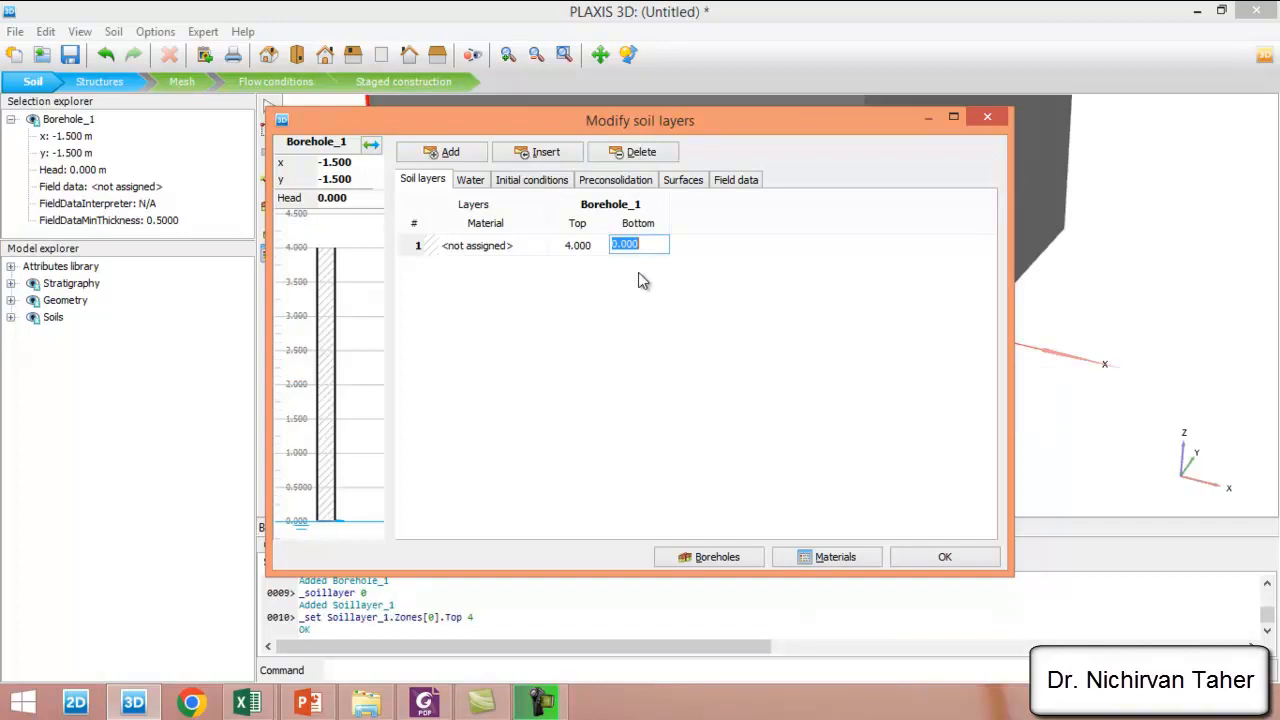
pyautogui.click(576, 252)
pyautogui.click(646, 247)
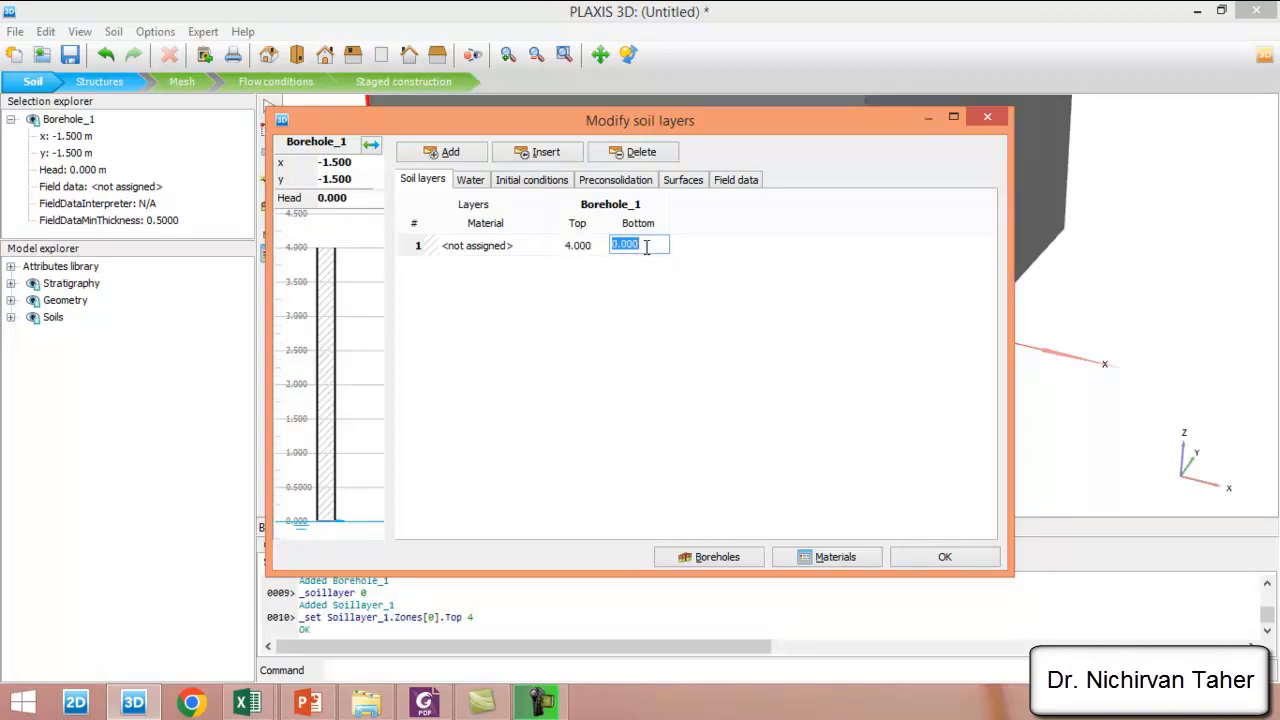
pyautogui.click(364, 198)
pyautogui.doubleClick(370, 203)
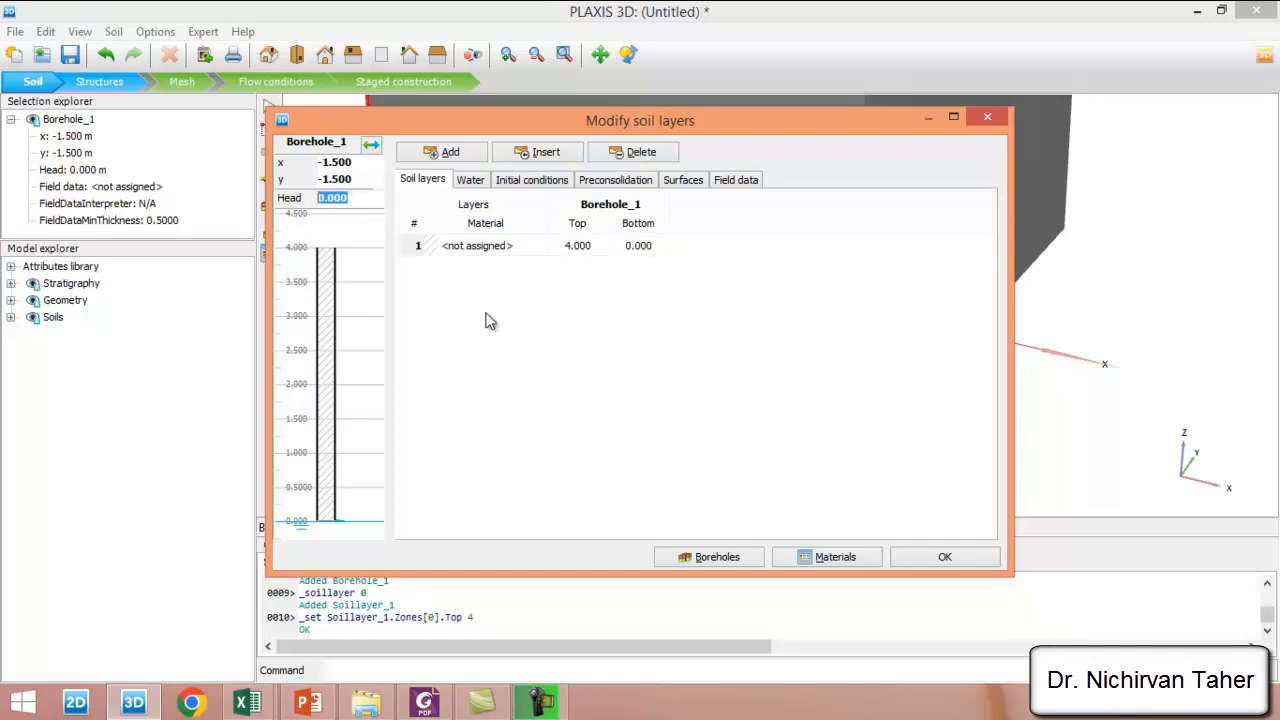
pyautogui.click(376, 199)
pyautogui.doubleClick(380, 203)
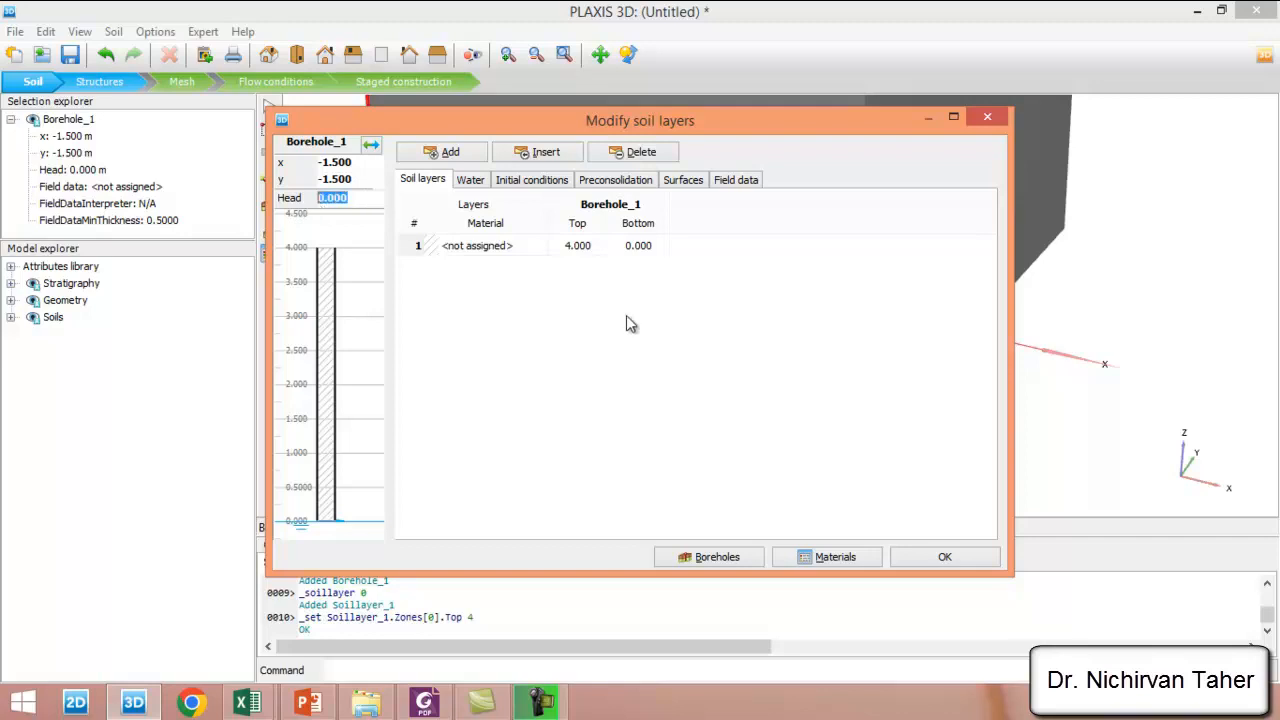
# Create a soil material named Loose Sand and assign it to the borehole's soil layer.
pyautogui.click(830, 563)
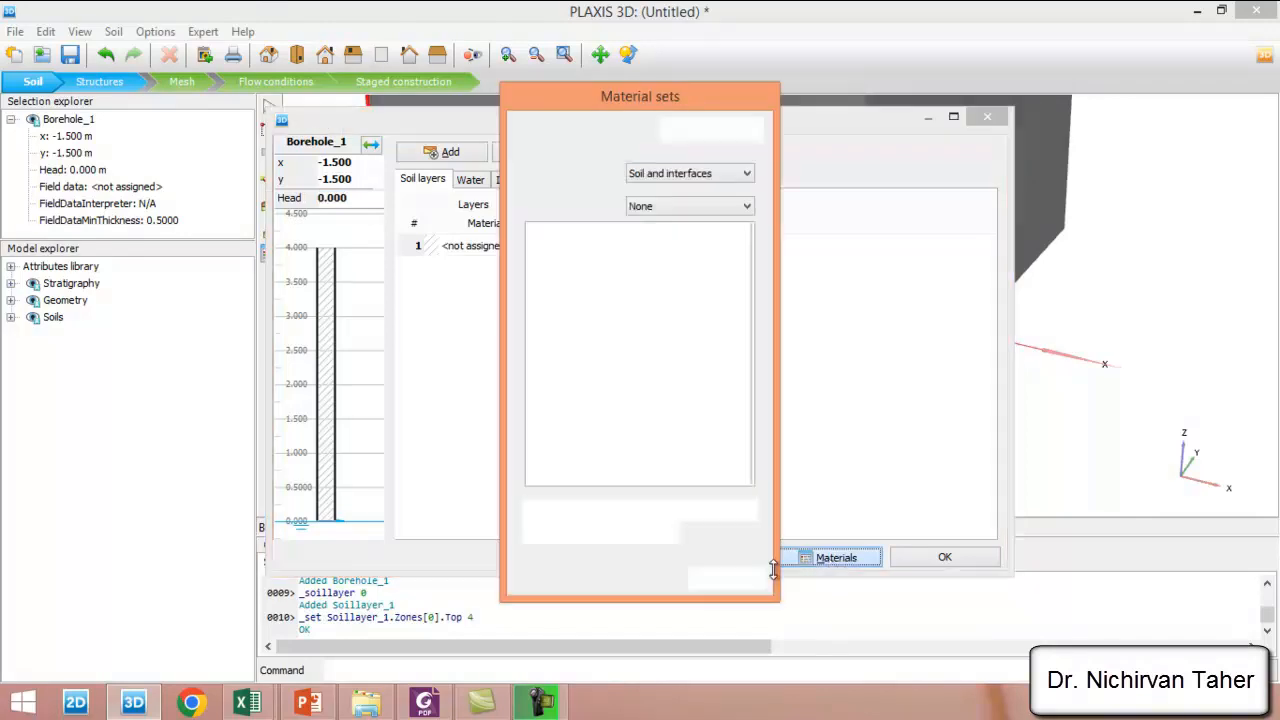
pyautogui.click(560, 510)
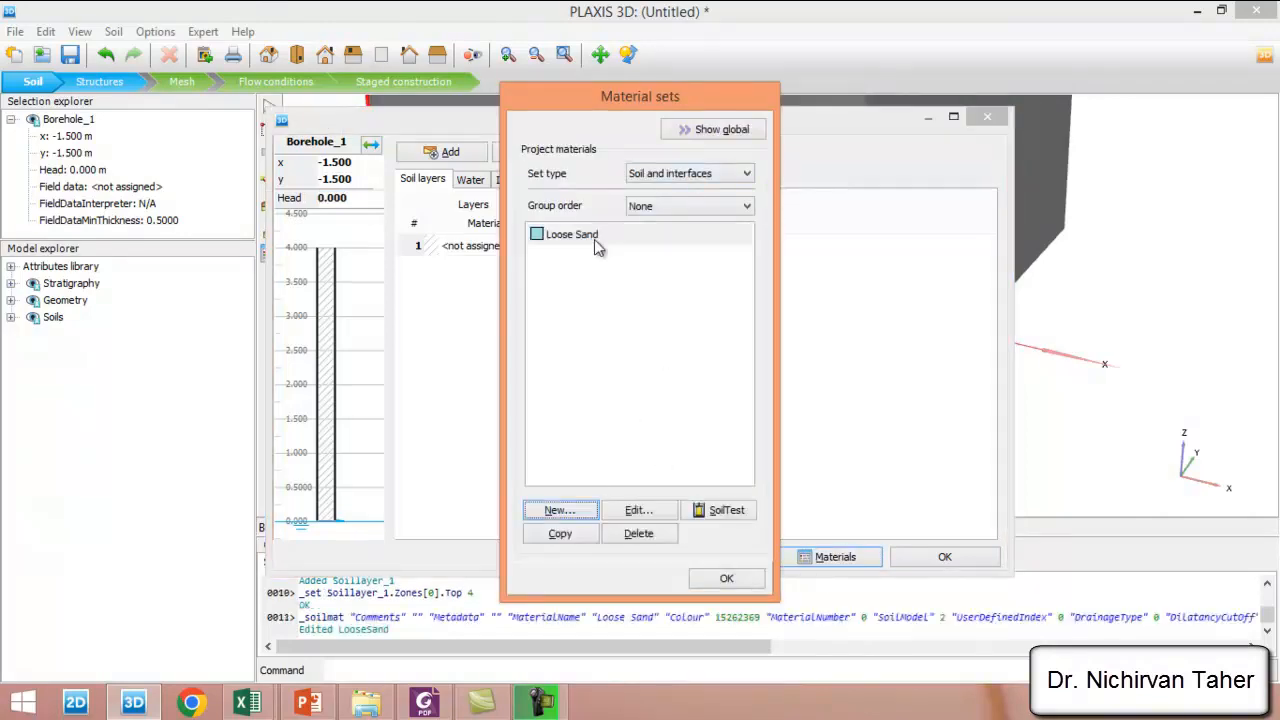
pyautogui.click(594, 239)
pyautogui.moveTo(340, 325); pyautogui.dragTo(335, 323)
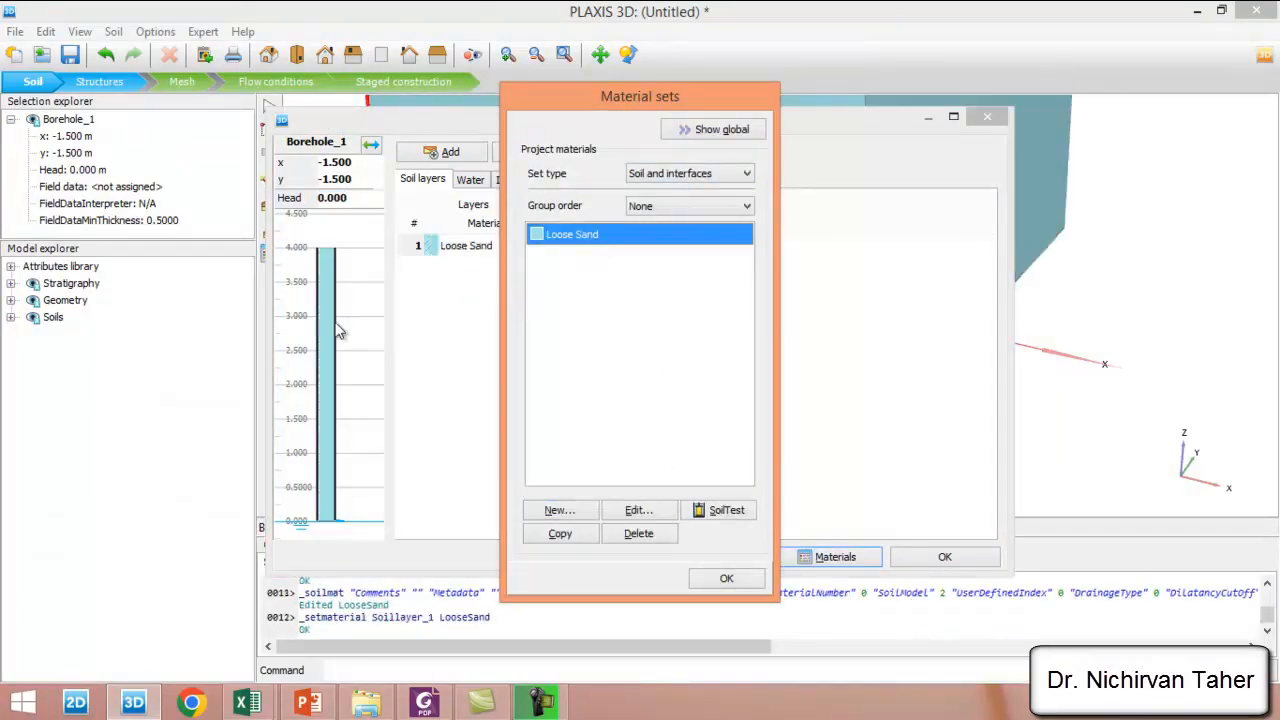
pyautogui.click(695, 578)
pyautogui.click(955, 560)
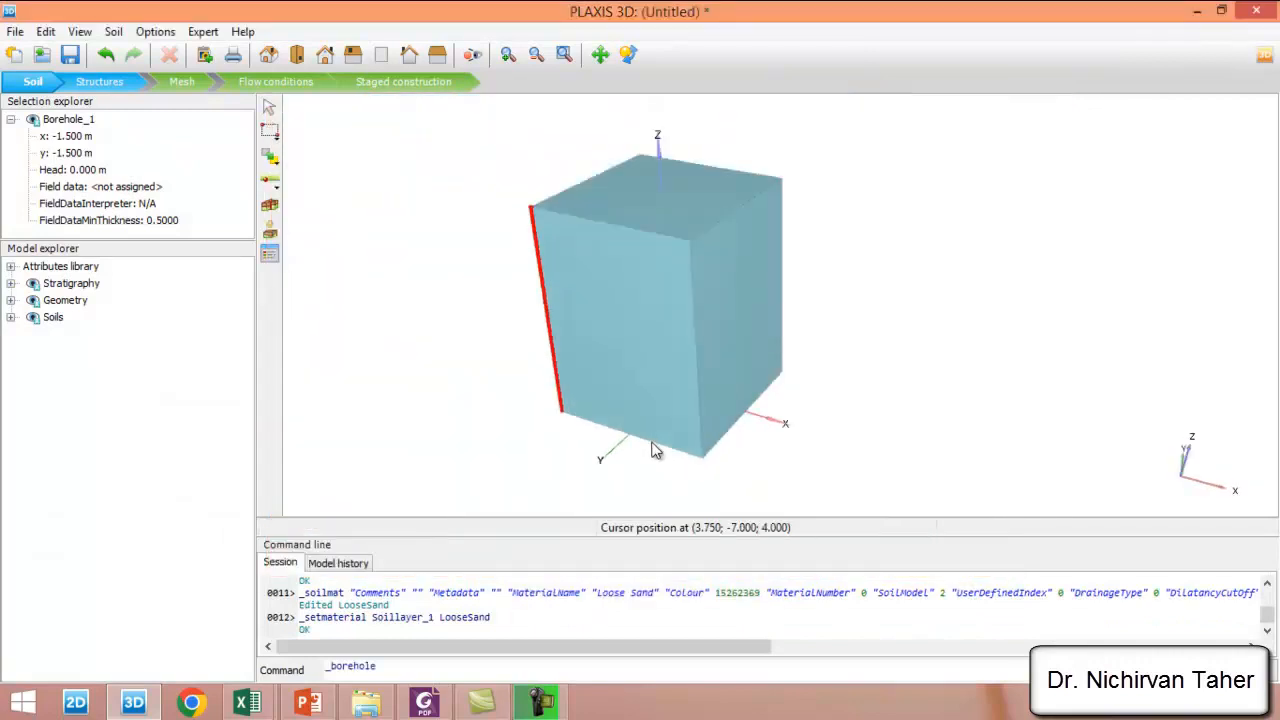
# Switch to Structures mode and show the model from the top, with movement limited to the XY plane at z = 4 m.
pyautogui.click(100, 81)
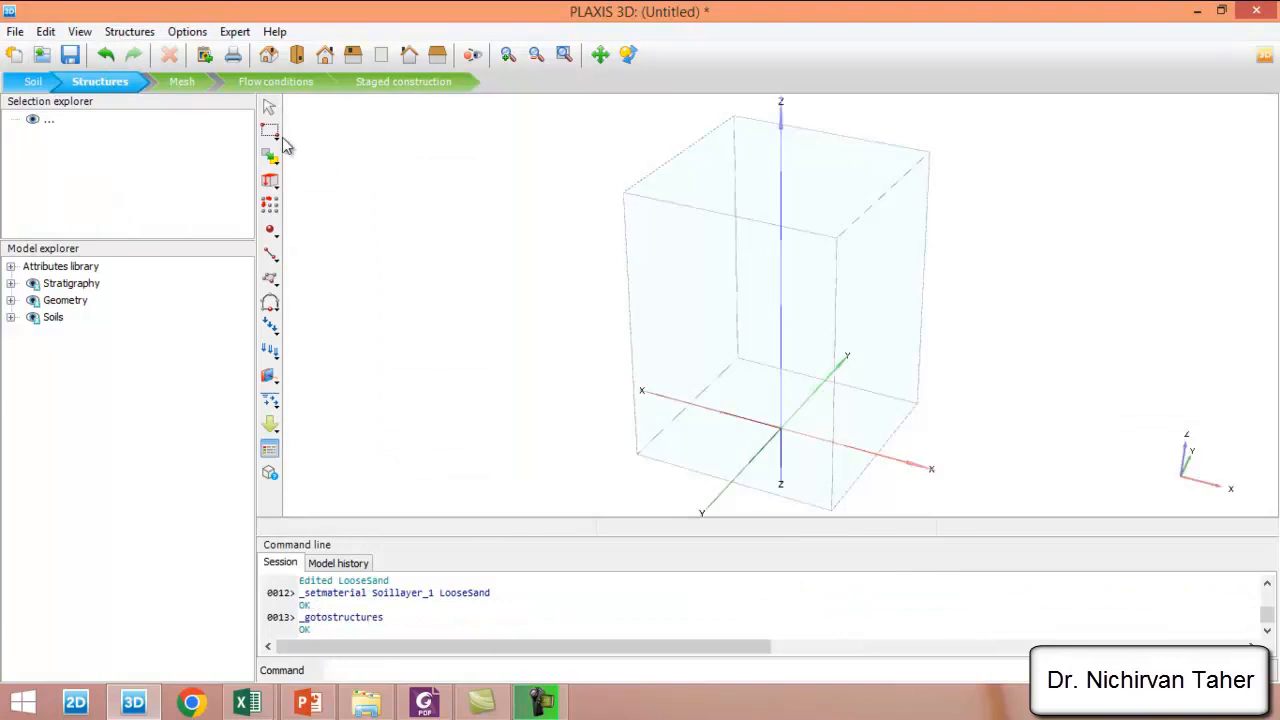
pyautogui.click(297, 54)
pyautogui.scroll(-1, 428, 307)
pyautogui.scroll(4, 781, 288)
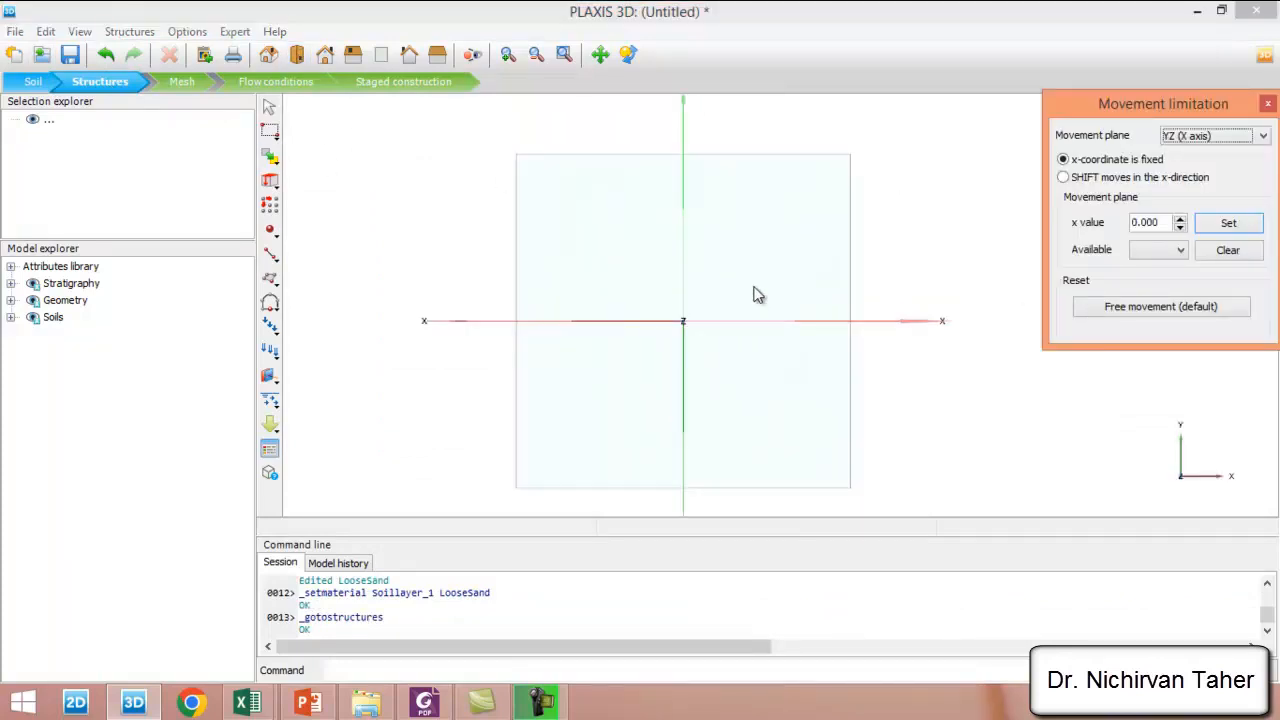
pyautogui.click(297, 54)
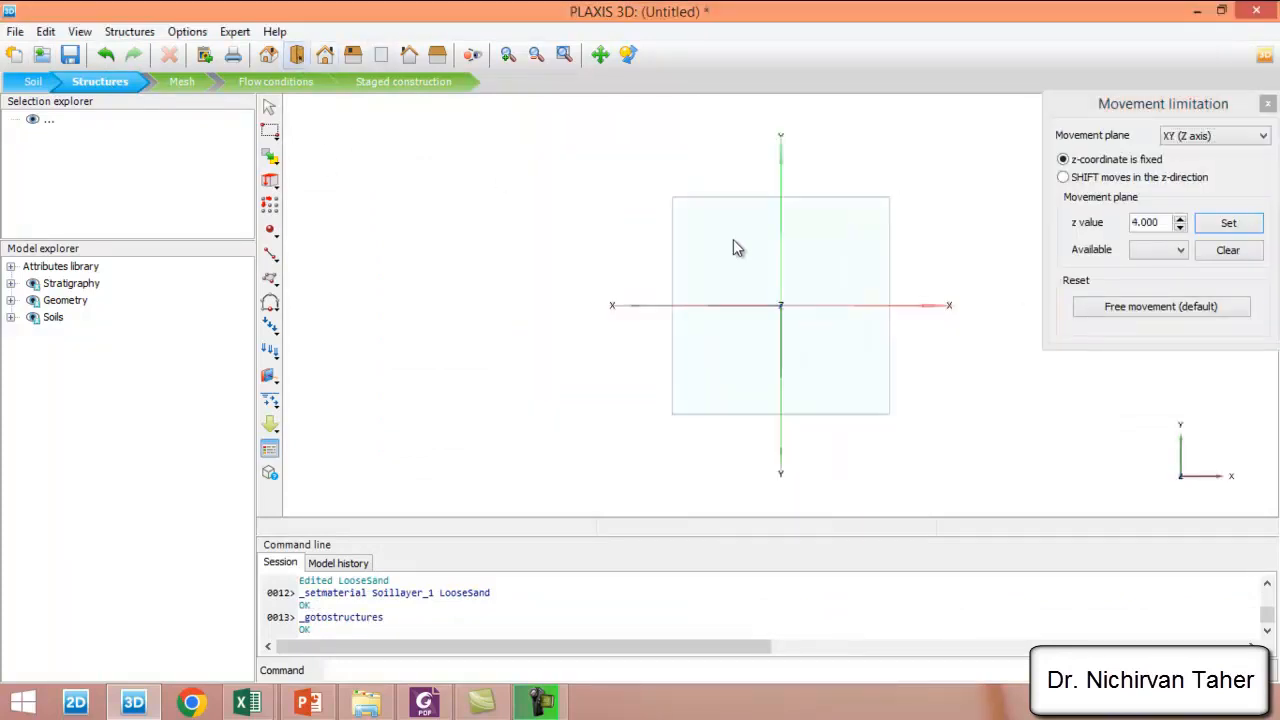
# Draw a square surface at z = 4 m with corners (-0.25, -0.25), (0.25, -0.25), (0.25, 0.25) and (-0.25, 0.25).
pyautogui.click(270, 280)
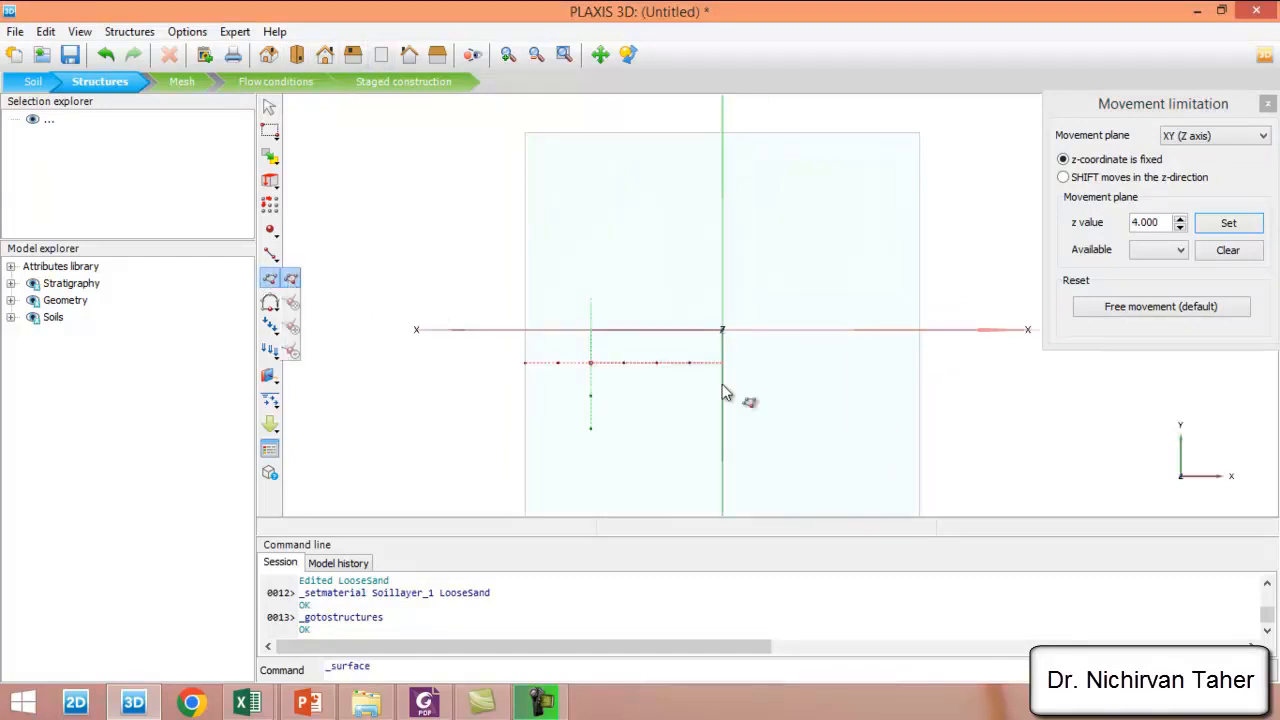
pyautogui.scroll(2, 763, 323)
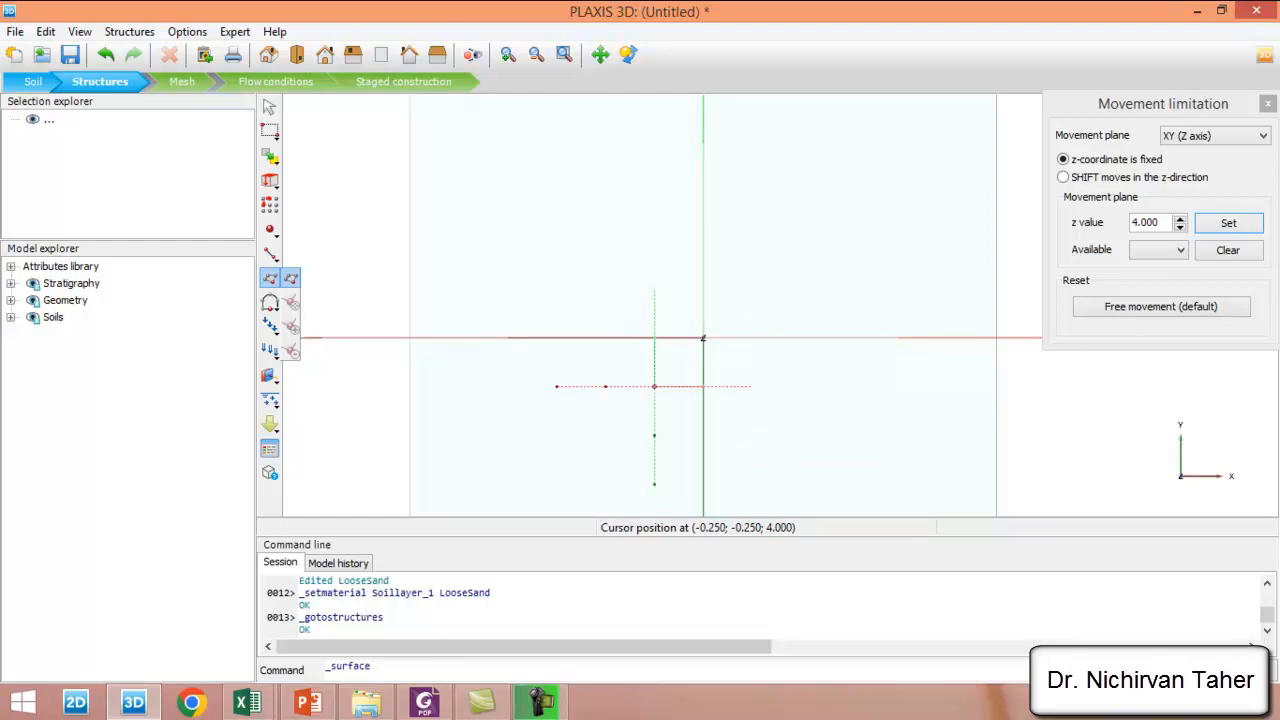
pyautogui.click(654, 386)
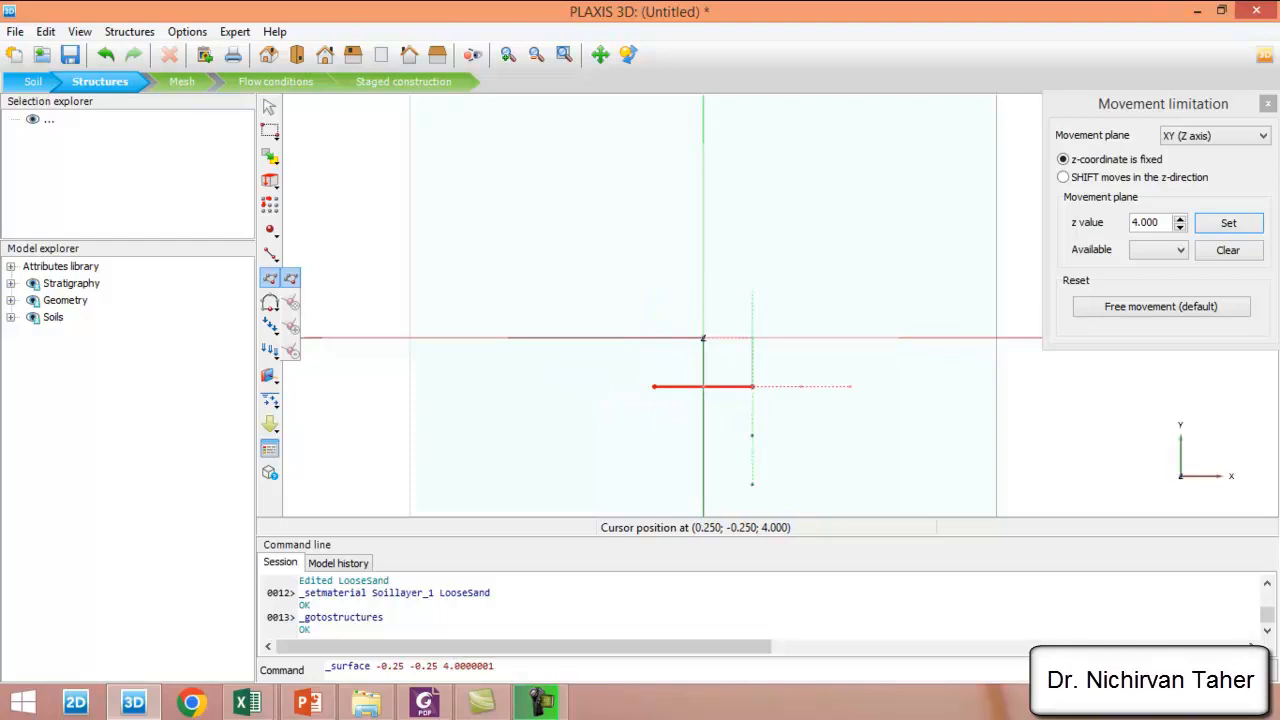
pyautogui.click(752, 386)
pyautogui.click(753, 290)
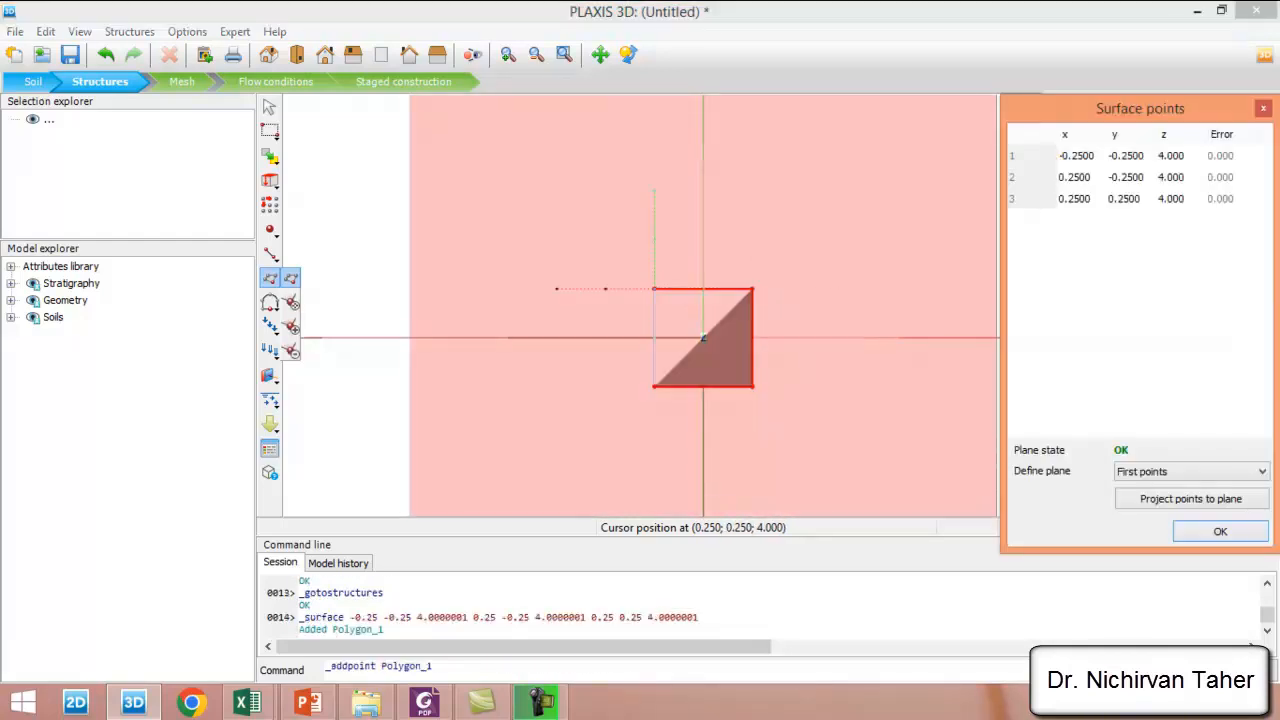
pyautogui.click(654, 290)
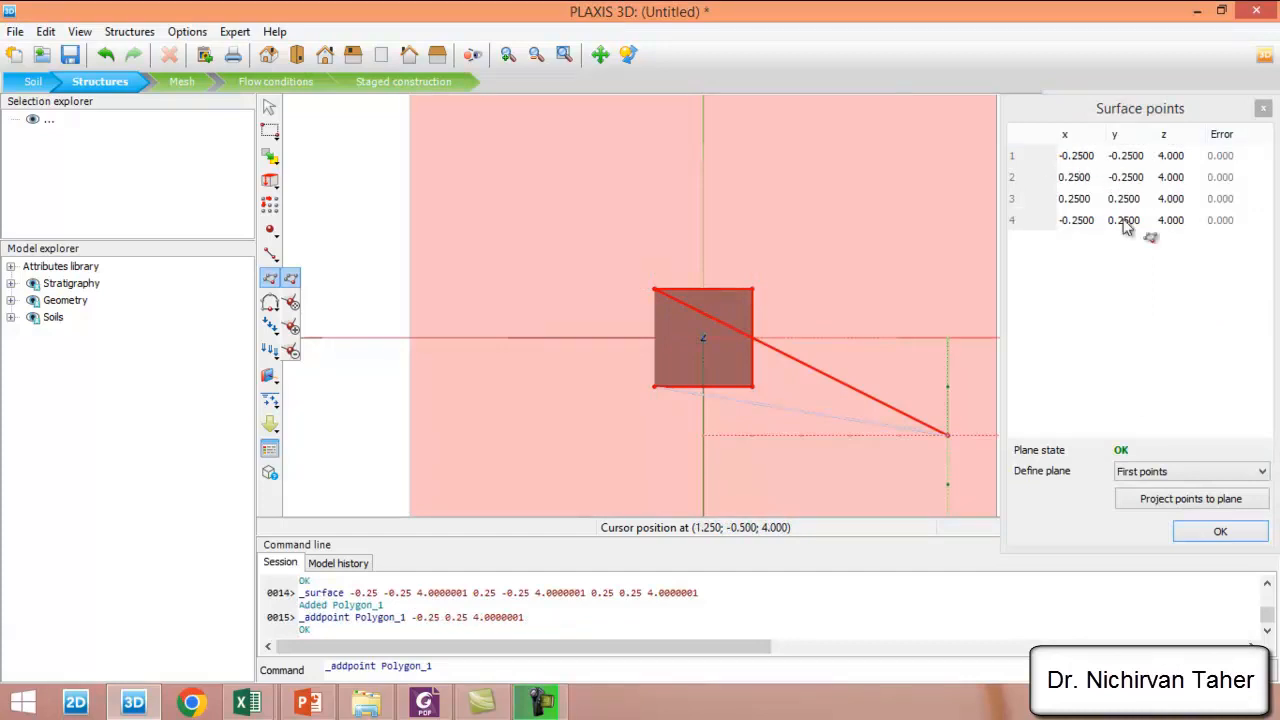
pyautogui.click(1205, 535)
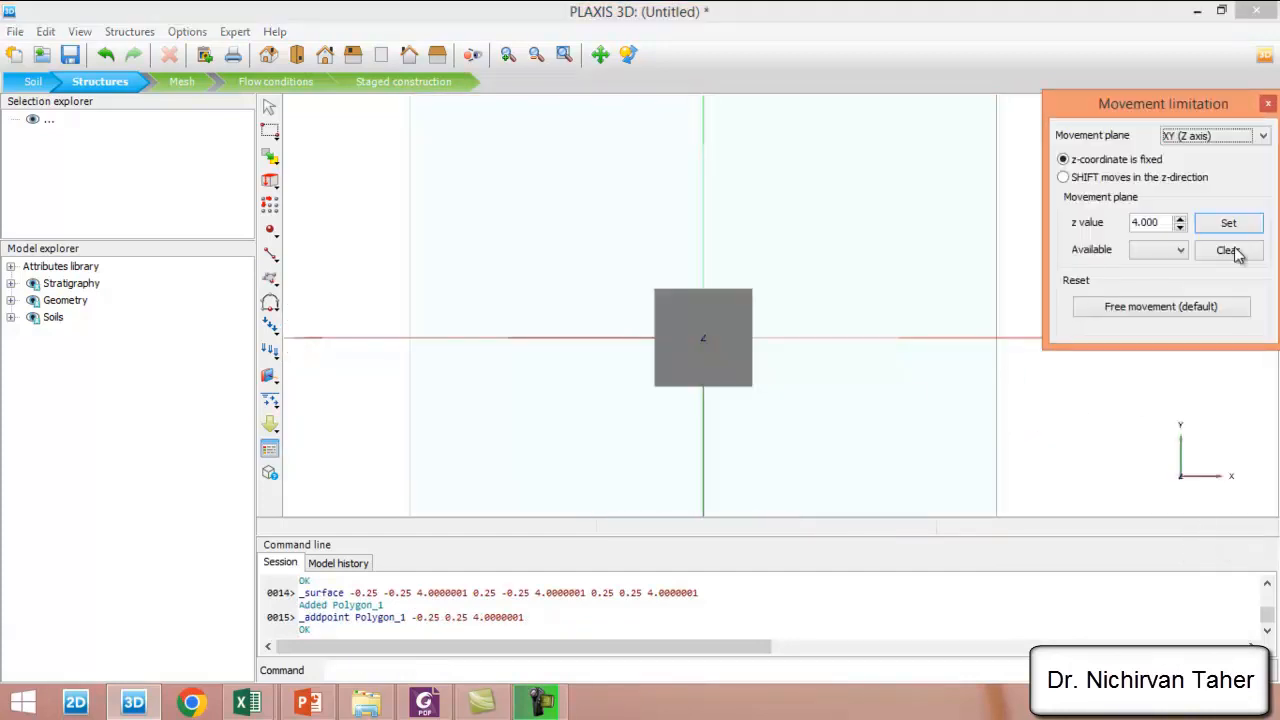
pyautogui.click(1268, 103)
# Create a plate on the square surface at the centre of the model.
pyautogui.click(720, 322)
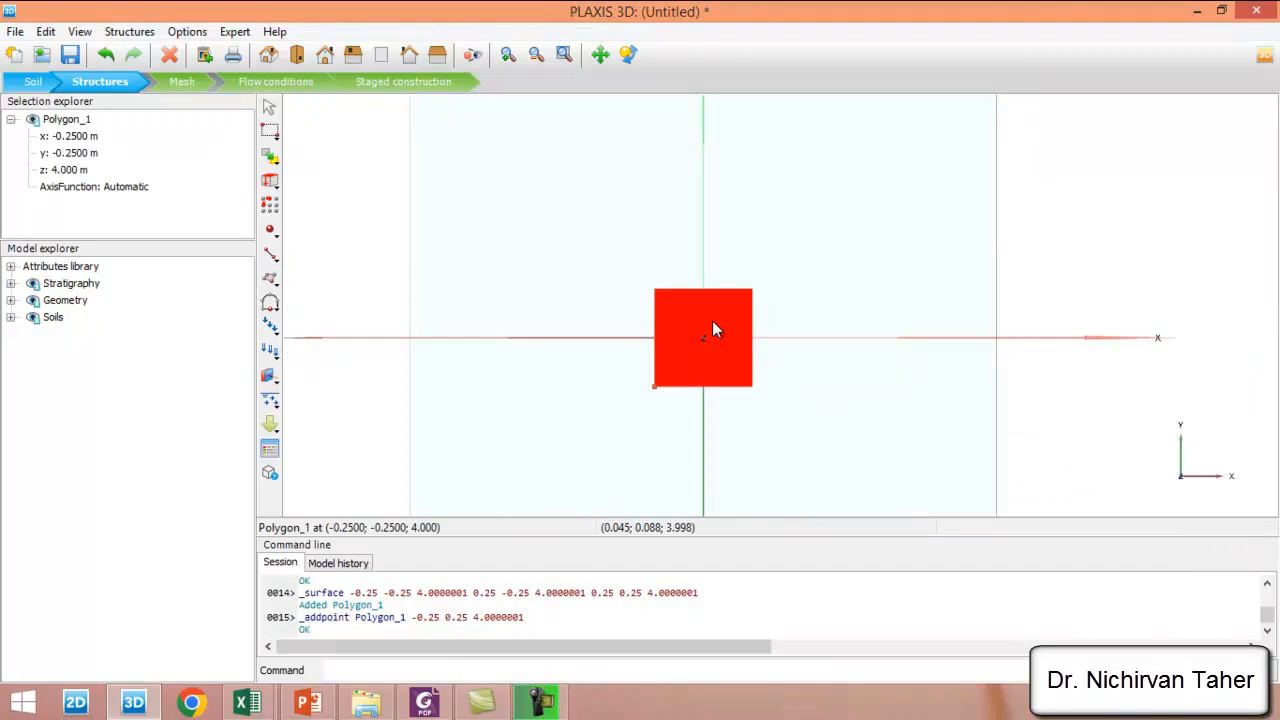
pyautogui.rightClick(733, 308)
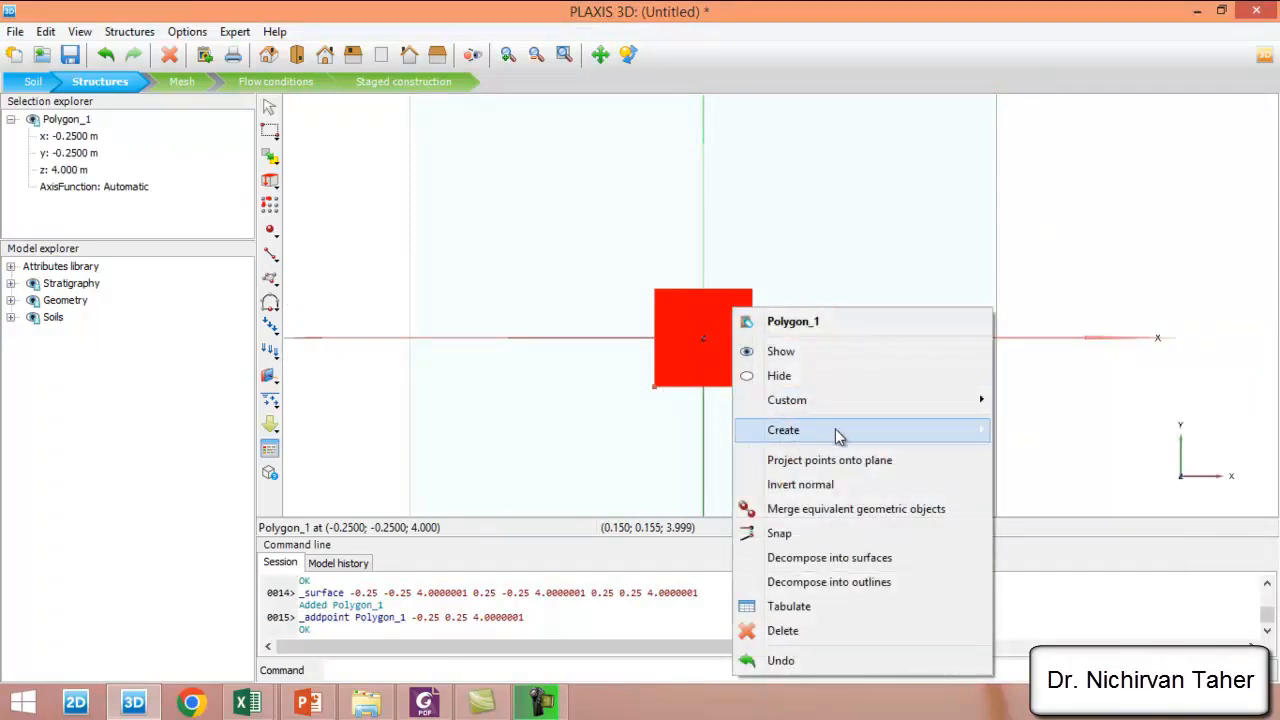
pyautogui.moveTo(826, 432)
pyautogui.click(568, 438)
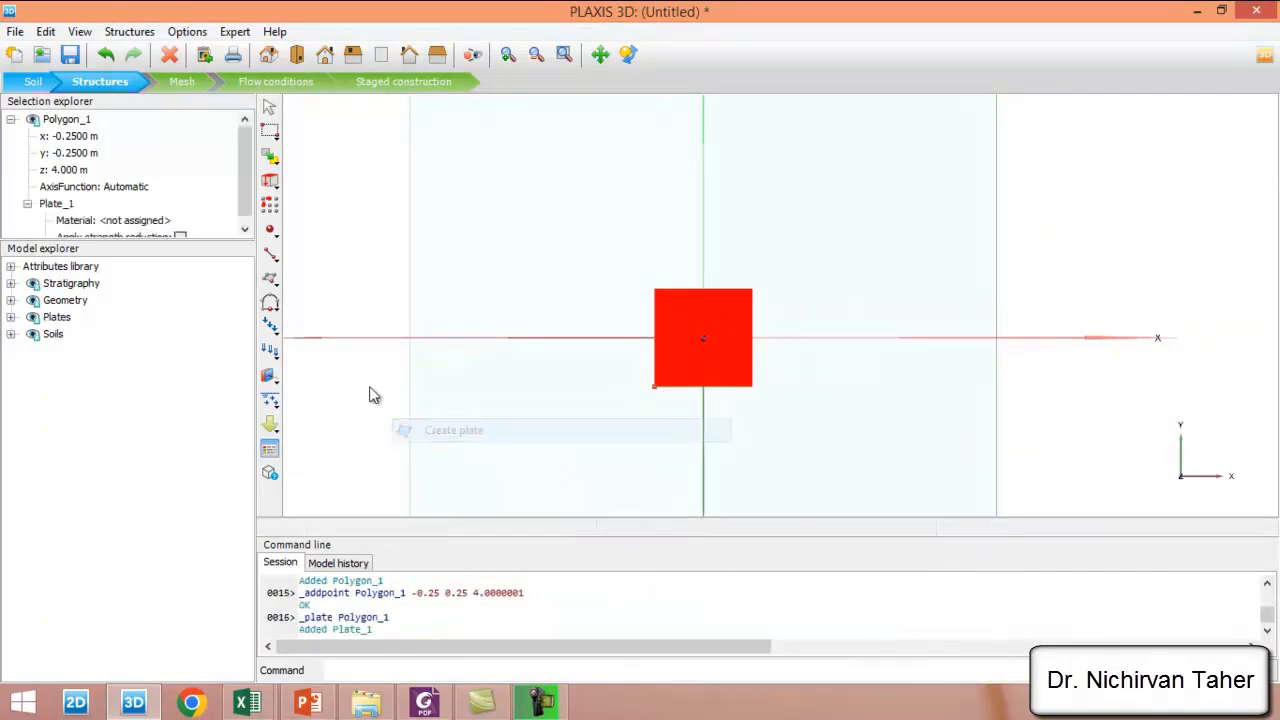
# Create a plate material set named Footing 0.5m x 0.5m.
pyautogui.click(270, 452)
pyautogui.click(710, 174)
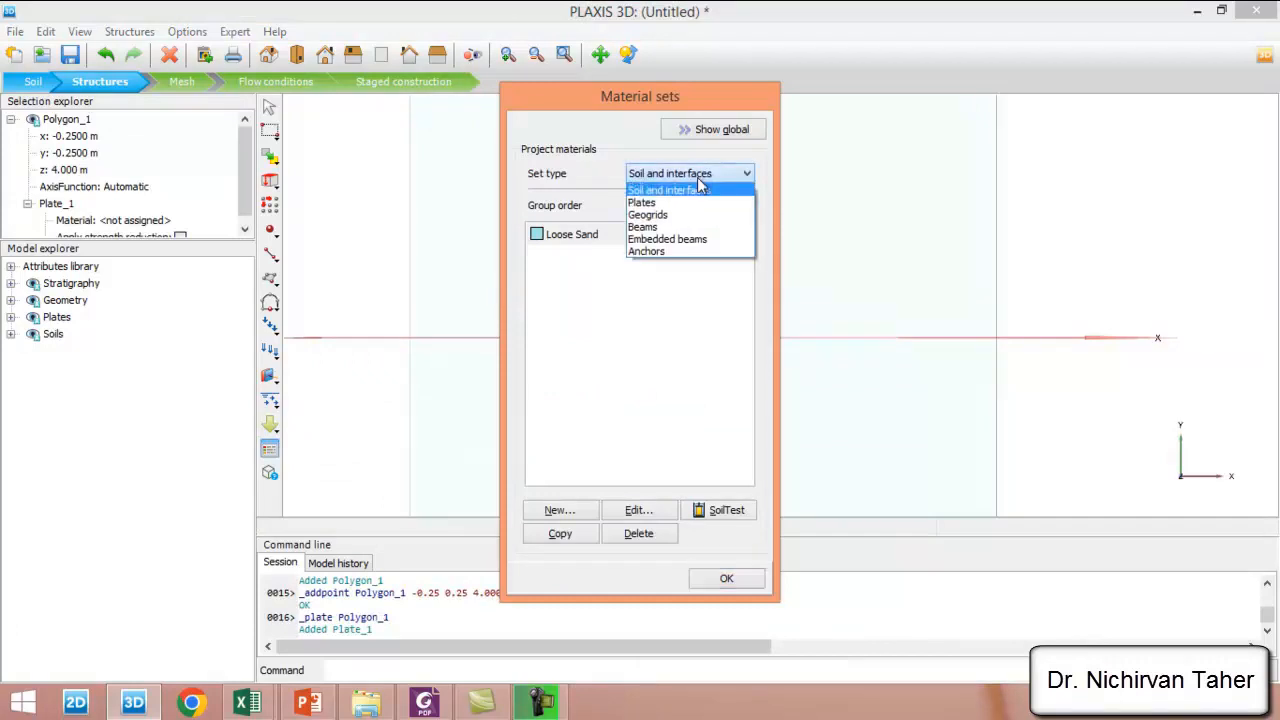
pyautogui.click(655, 199)
pyautogui.click(575, 514)
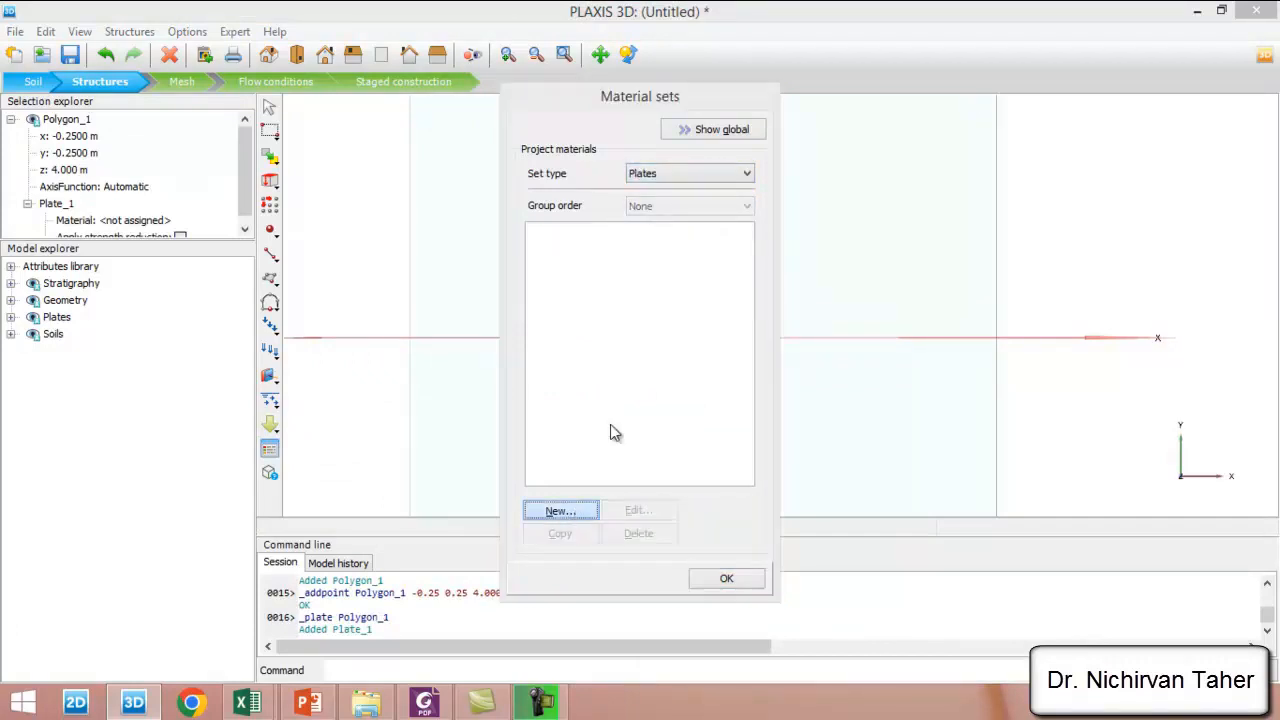
pyautogui.write('F')
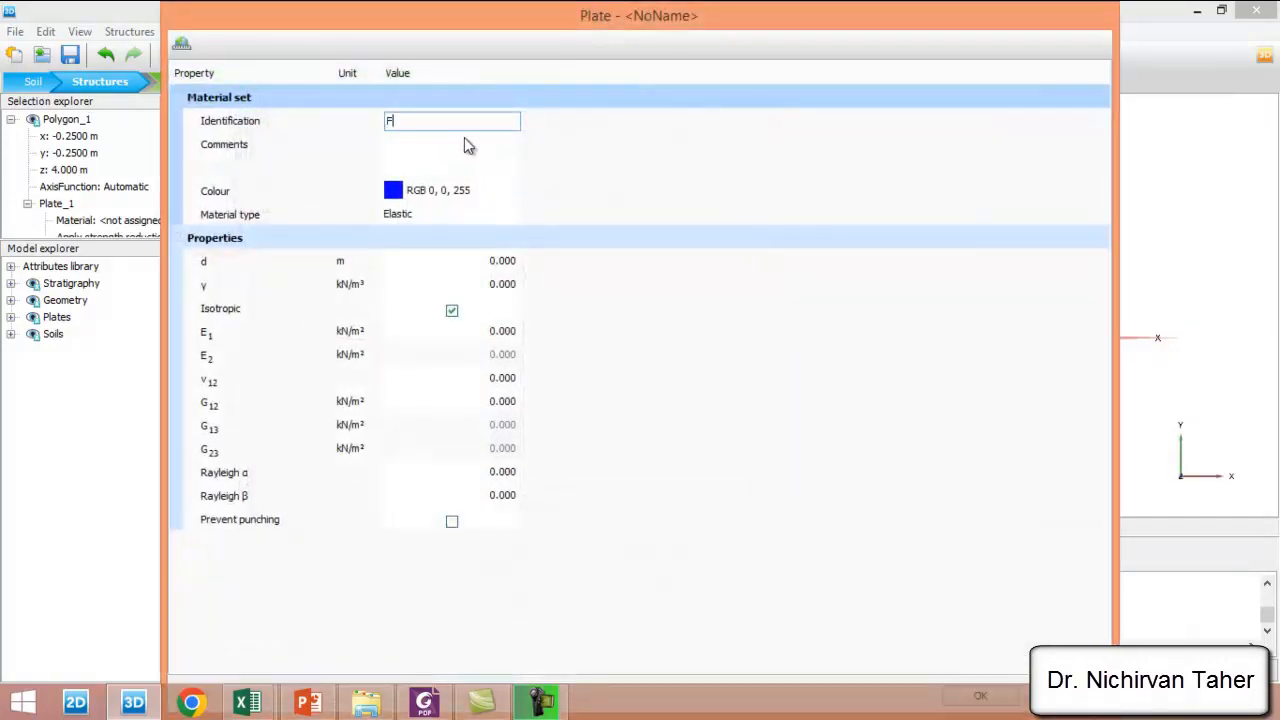
pyautogui.write('ooting 0.5m x 0.5m')
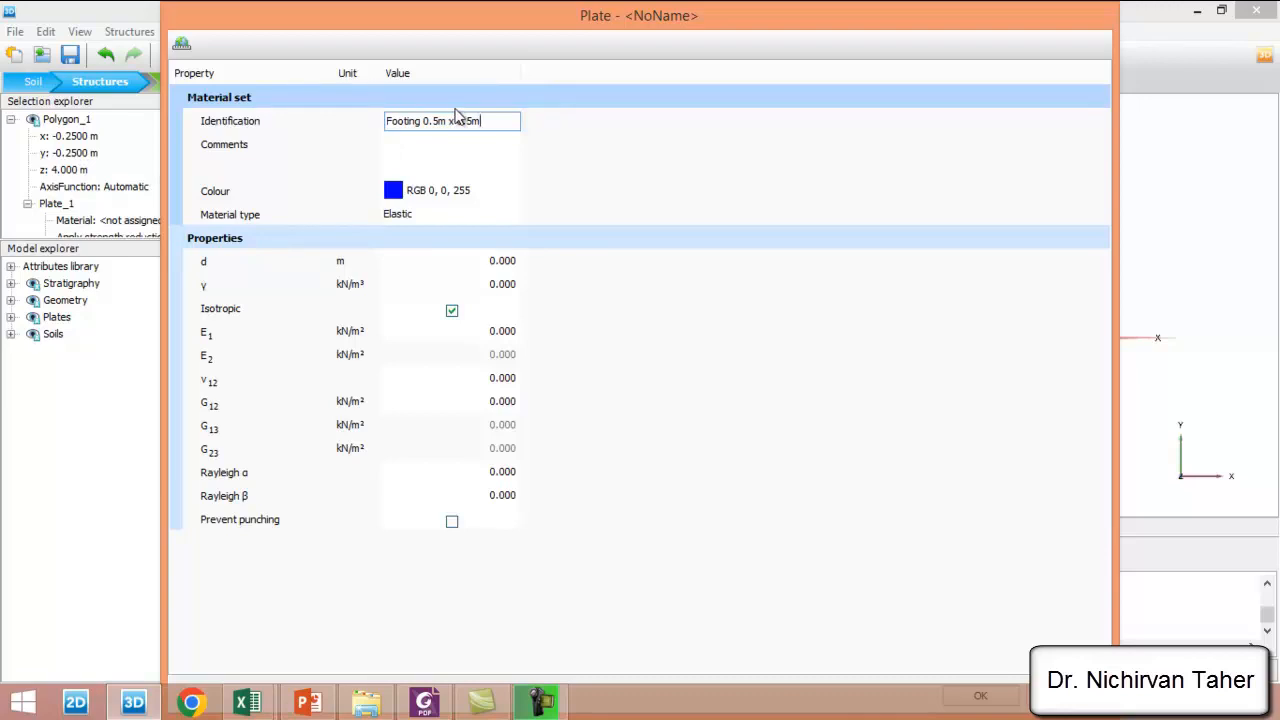
pyautogui.press('Return')
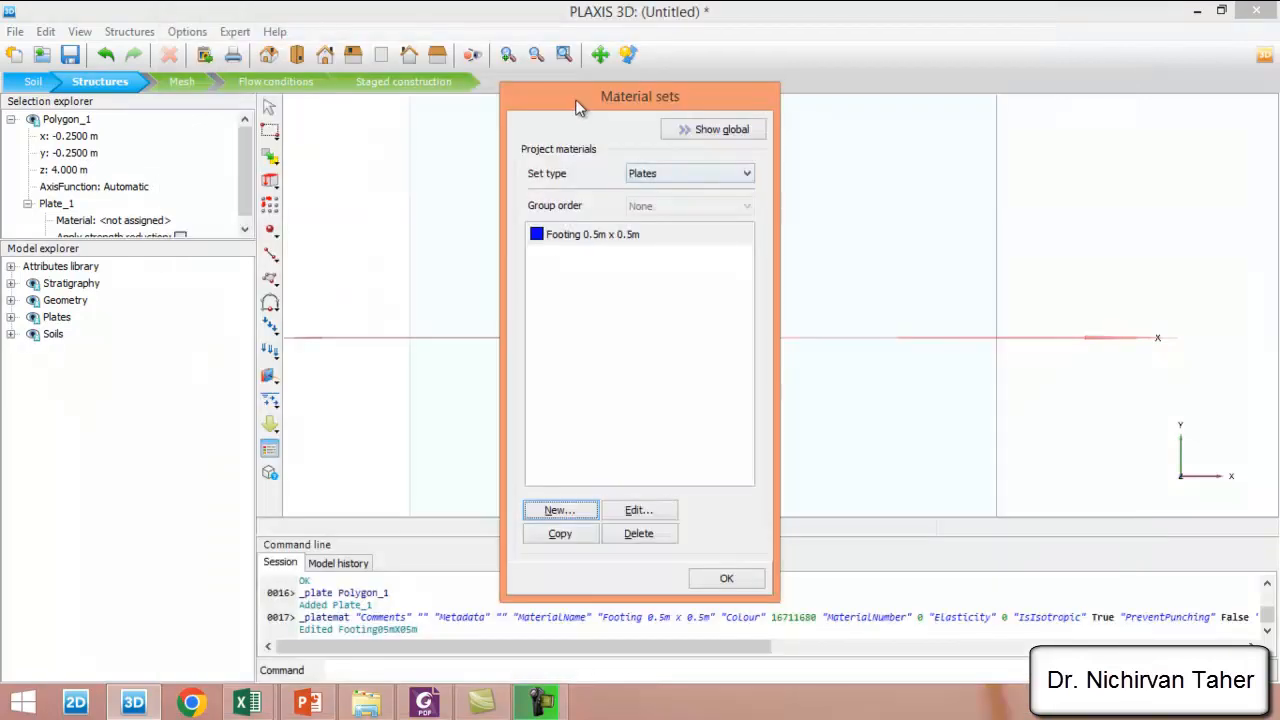
# Assign the Footing 0.5m x 0.5m material to the square plate and show the model in perspective view.
pyautogui.moveTo(583, 111); pyautogui.dragTo(1075, 134)
pyautogui.click(1108, 262)
pyautogui.moveTo(1110, 260); pyautogui.dragTo(697, 326)
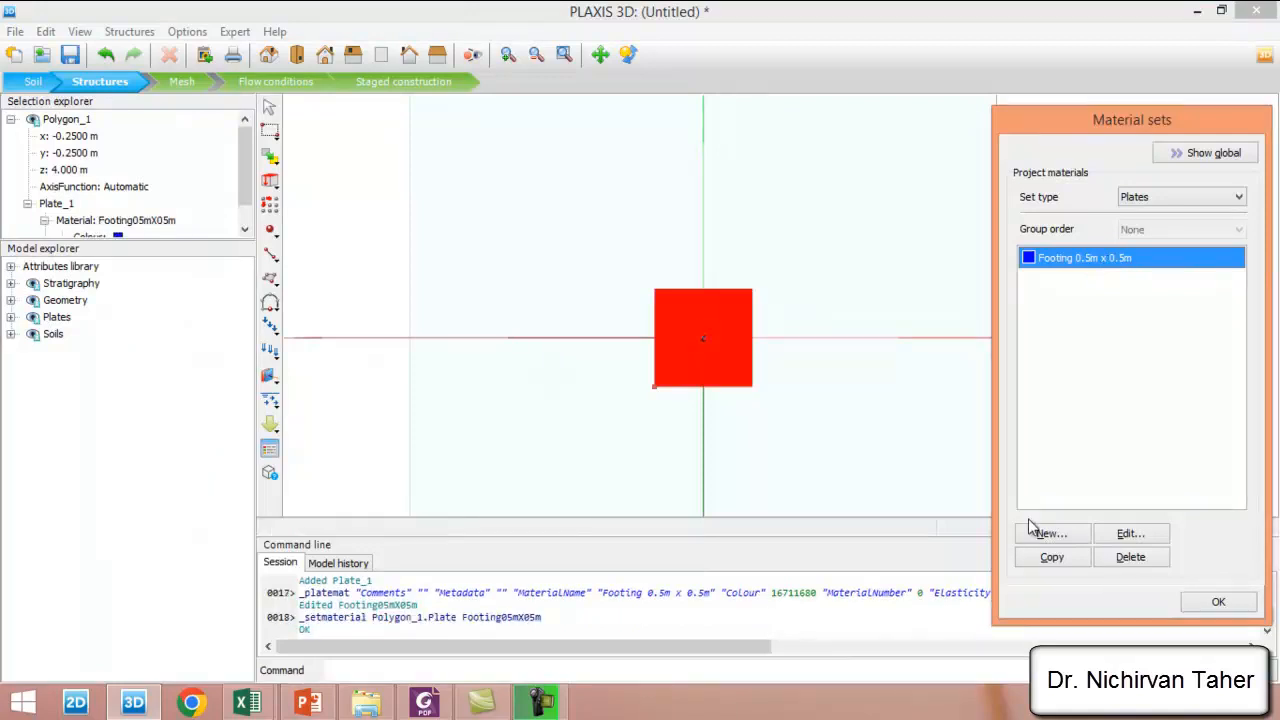
pyautogui.click(1212, 601)
pyautogui.click(268, 54)
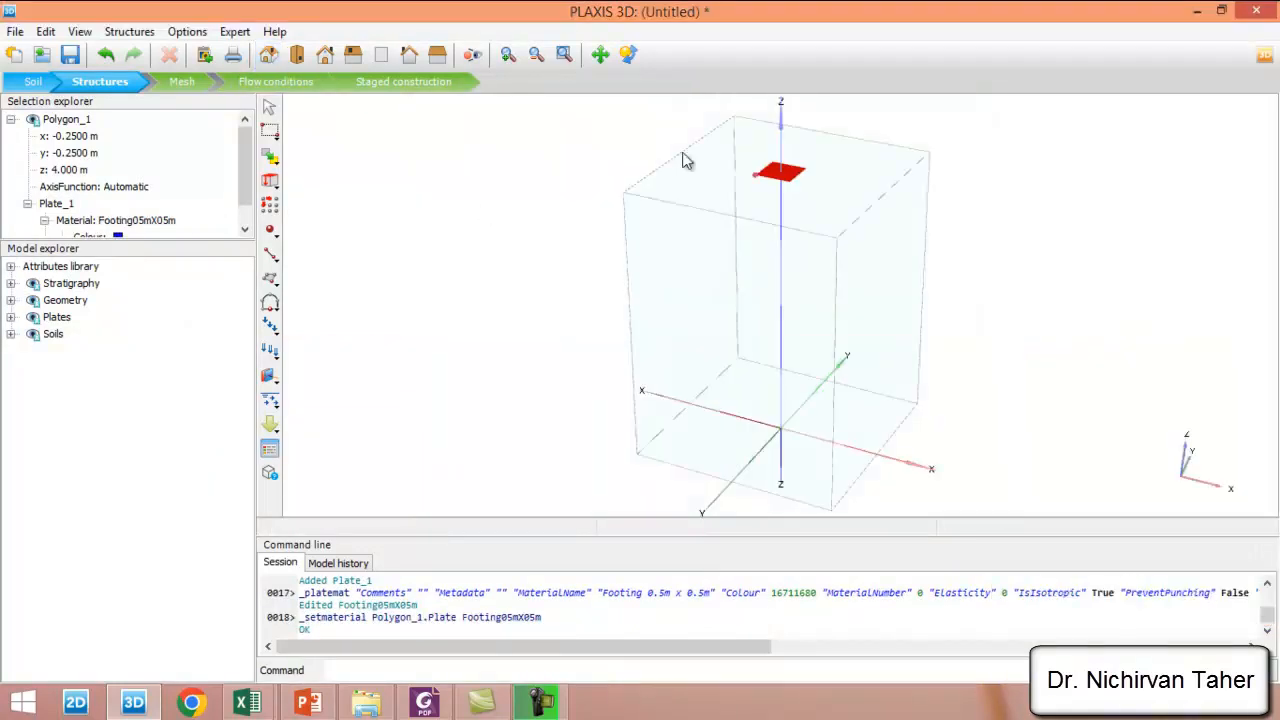
pyautogui.click(871, 162)
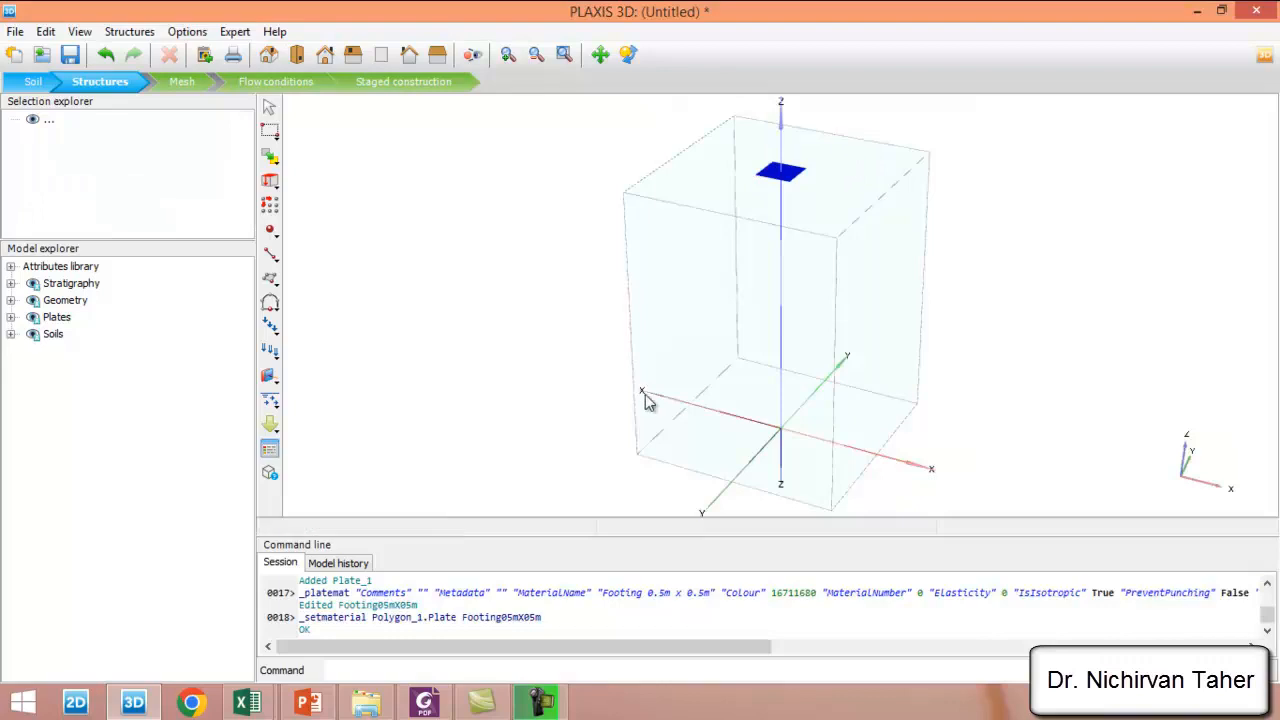
pyautogui.scroll(3, 762, 242)
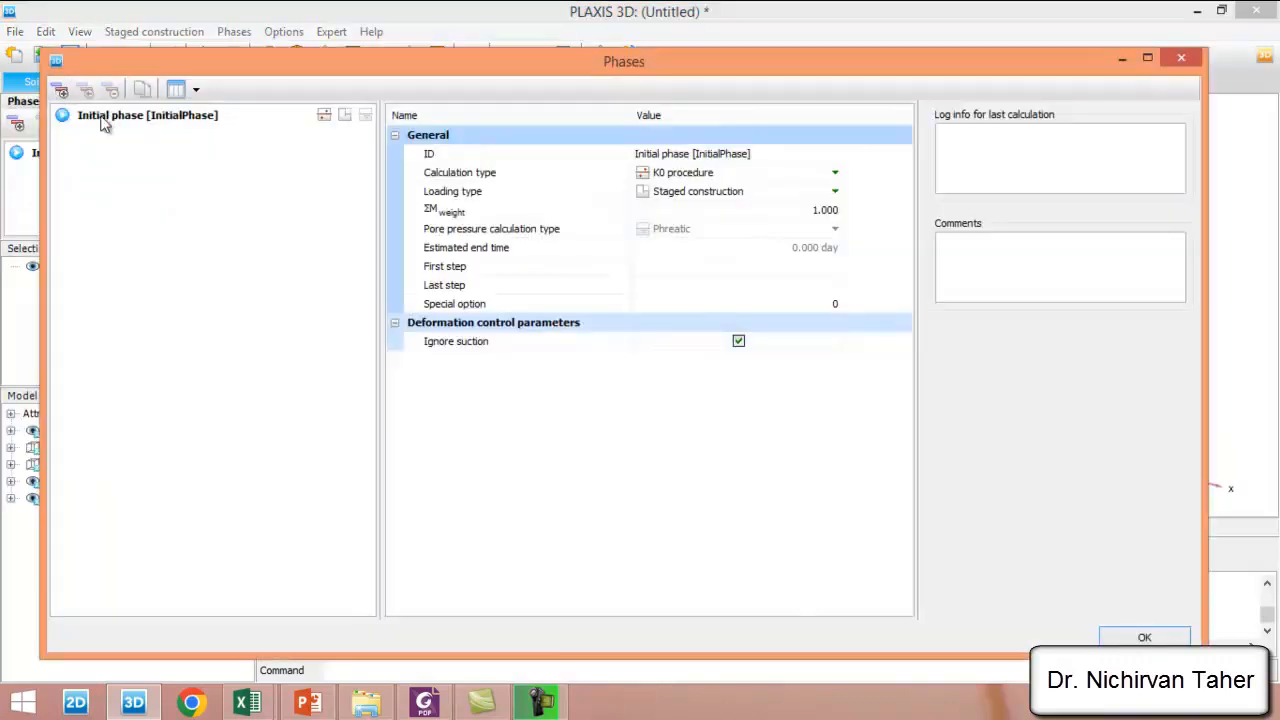
# Add two consecutive calculation phases after the initial phase and name the first added phase Footing.
pyautogui.click(60, 91)
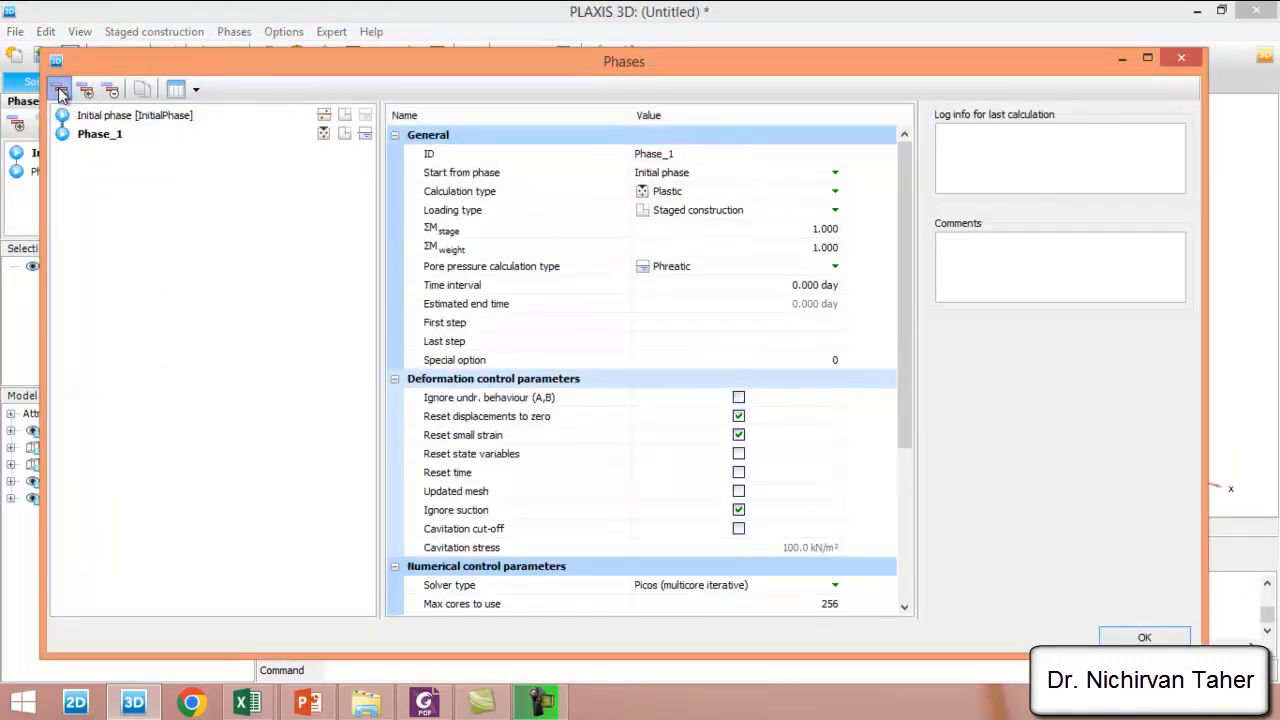
pyautogui.click(60, 91)
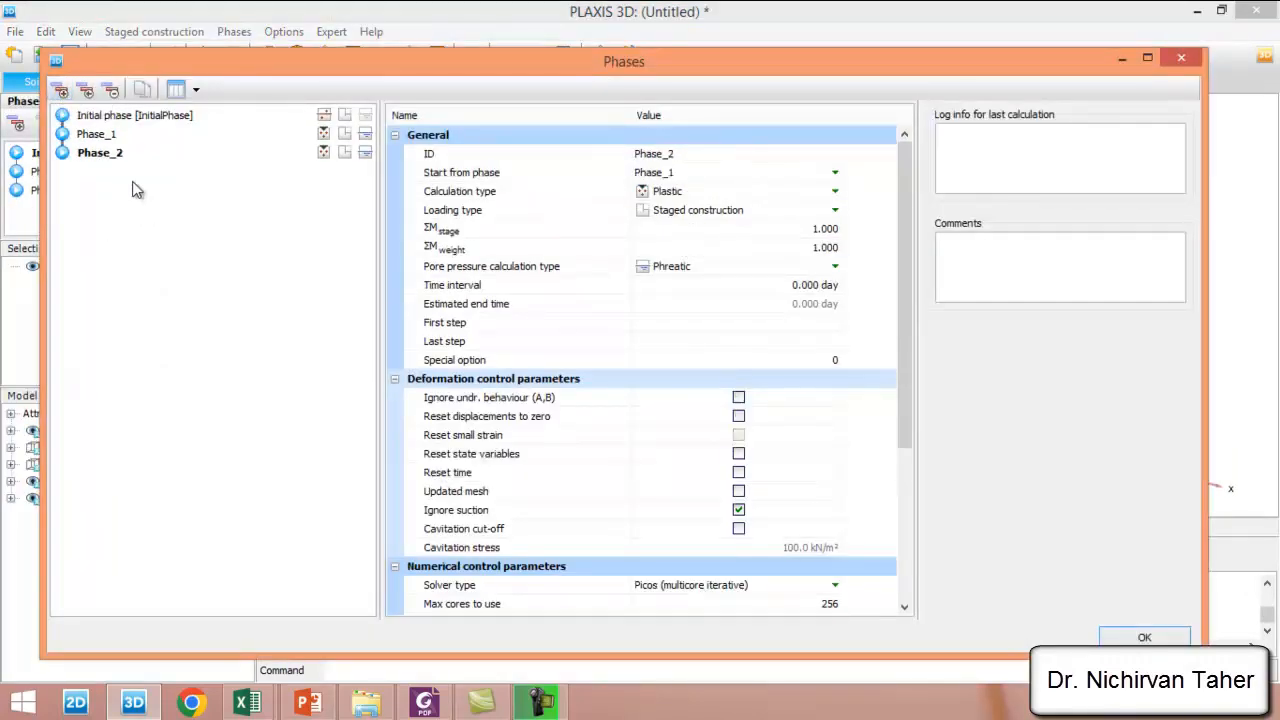
pyautogui.click(97, 137)
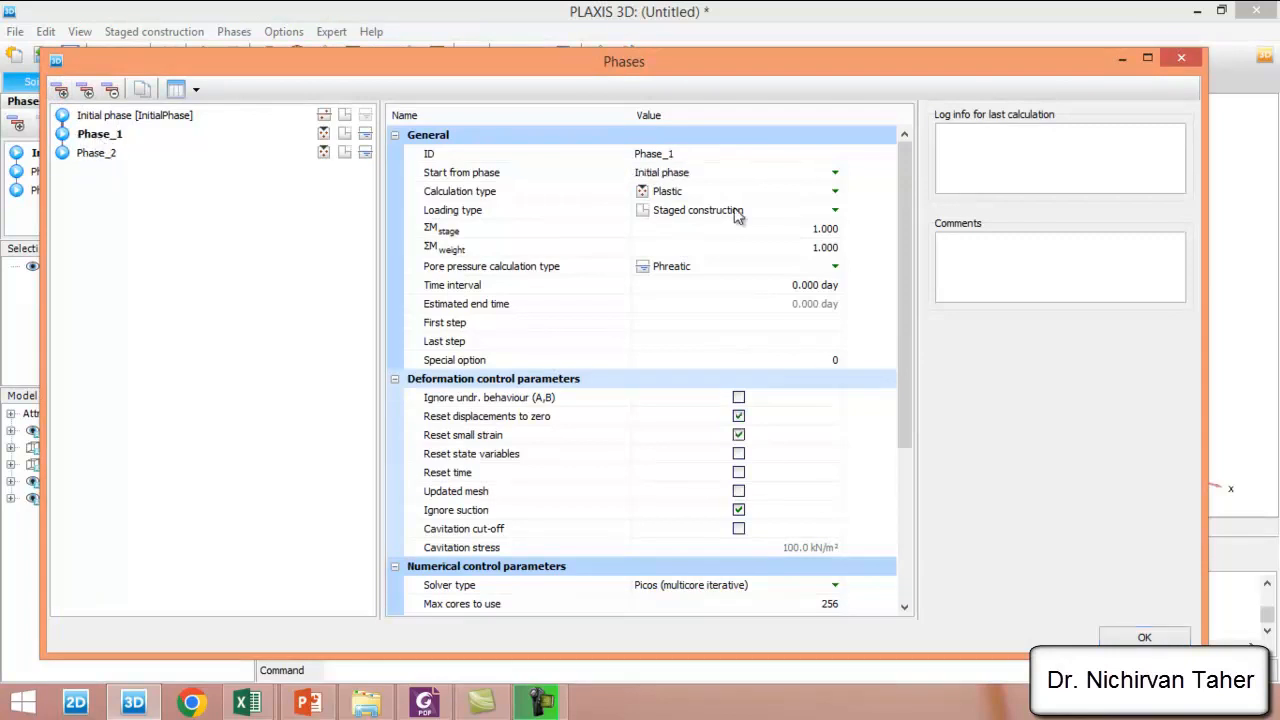
pyautogui.click(127, 118)
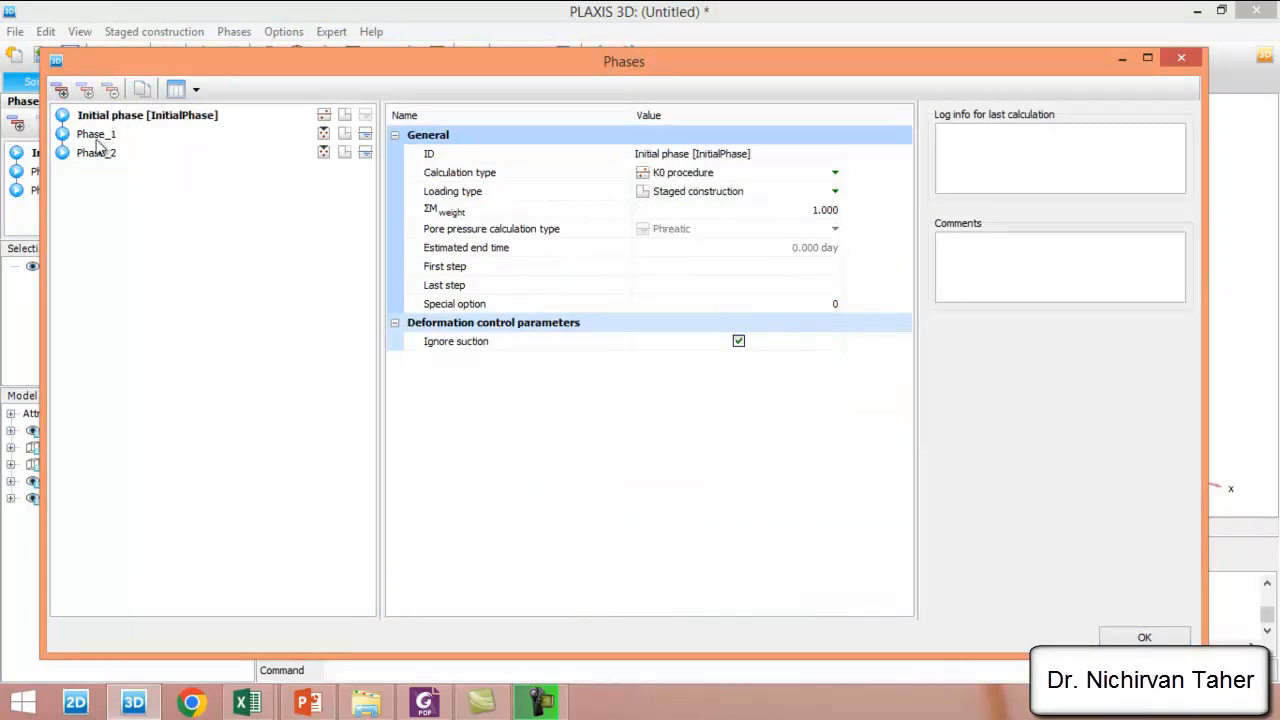
pyautogui.click(95, 136)
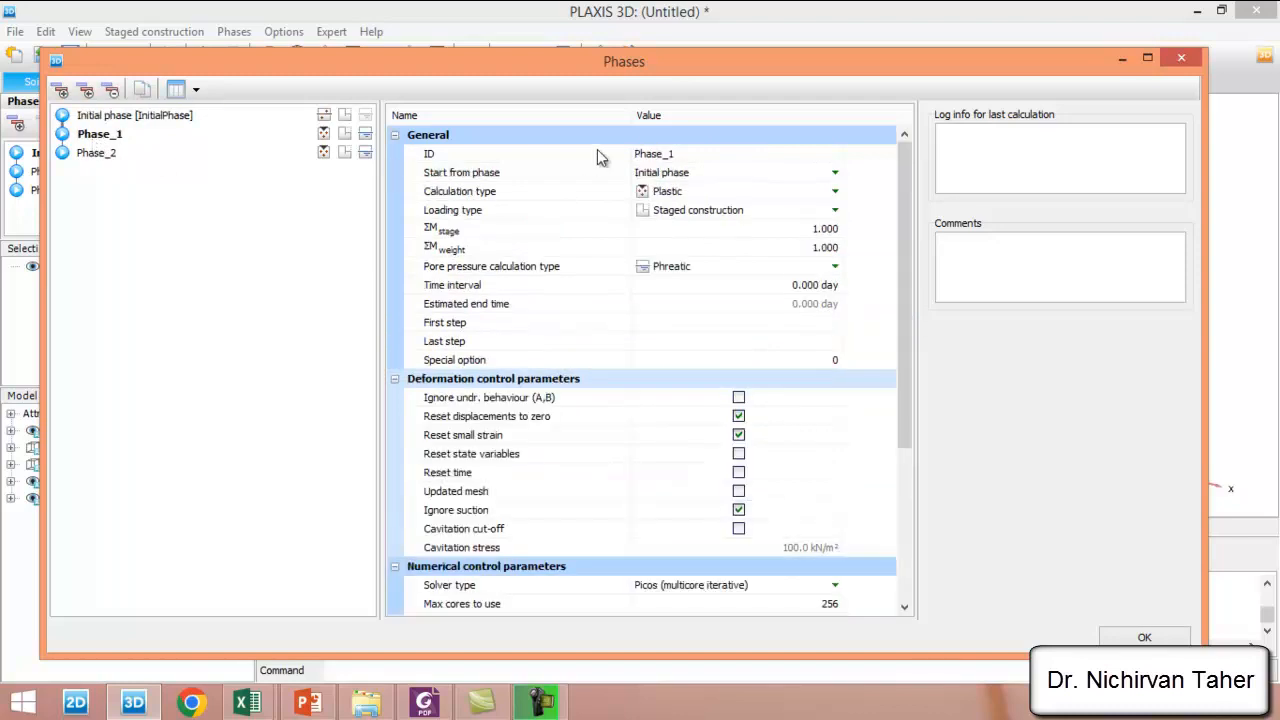
pyautogui.click(708, 156)
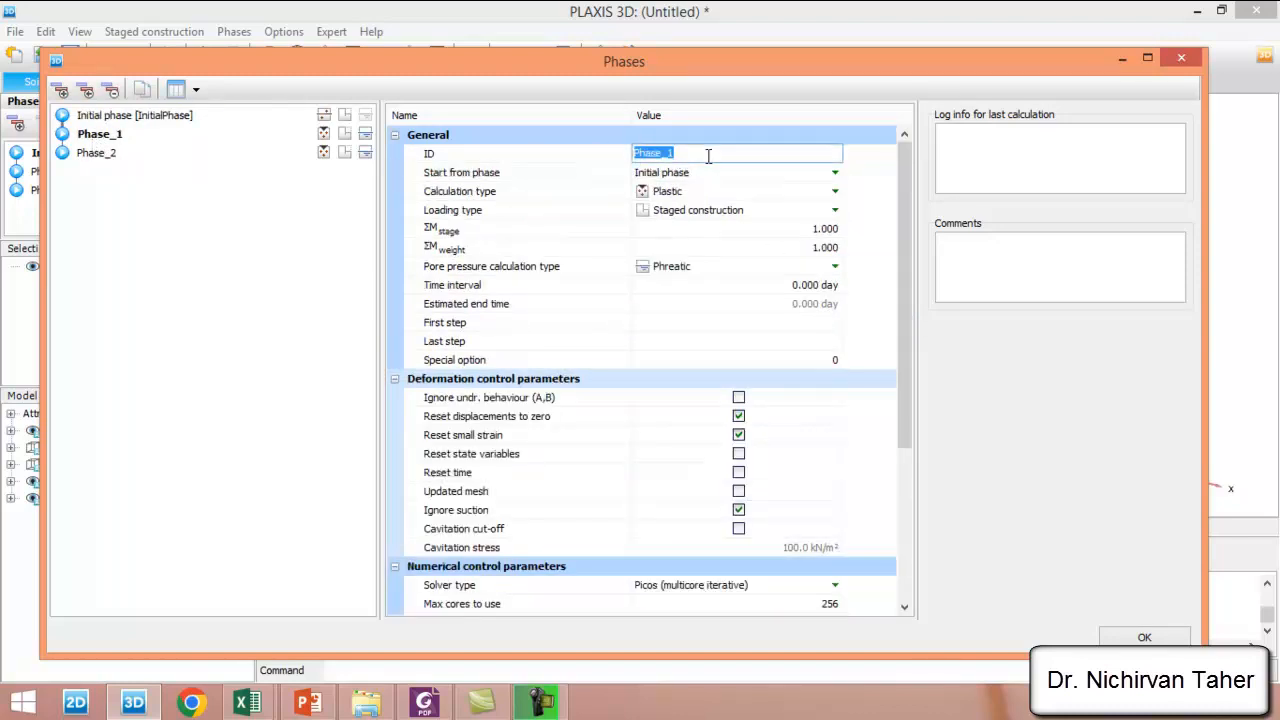
pyautogui.write('Footing')
pyautogui.press('Tab')
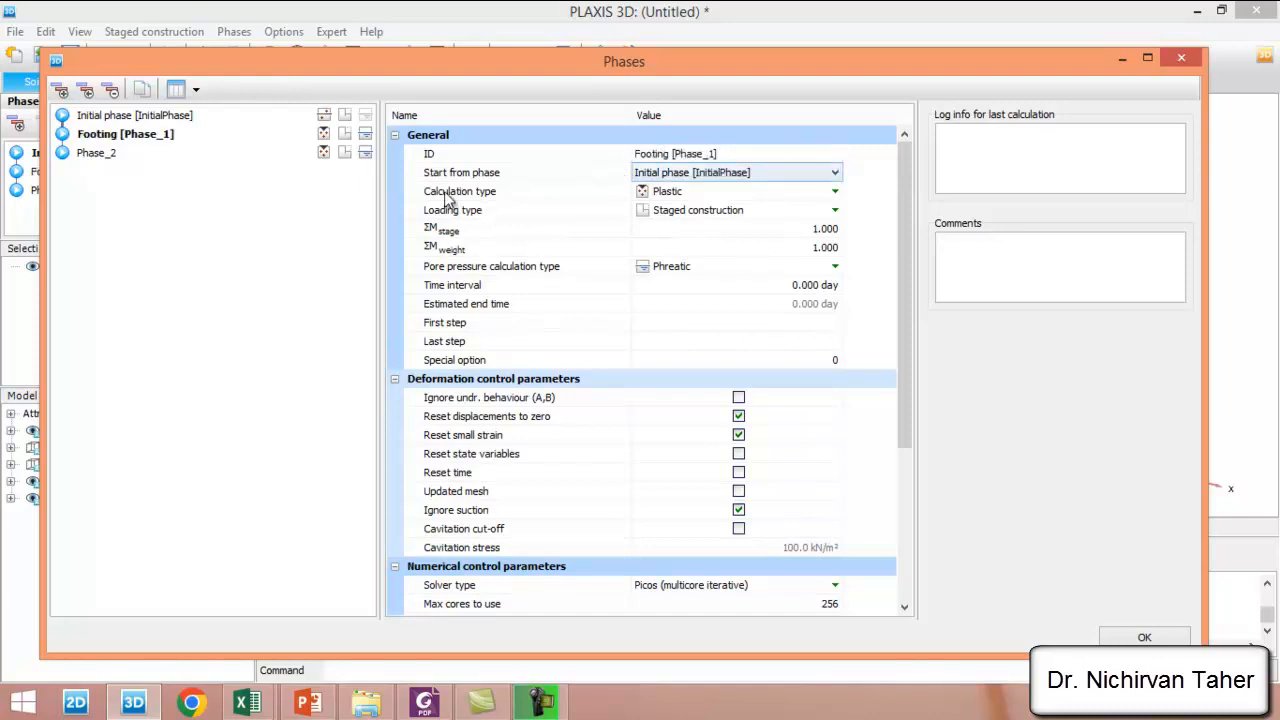
# Name the second added phase Loading and enable resetting its displacements to zero.
pyautogui.click(96, 155)
pyautogui.click(684, 152)
pyautogui.write('Loa')
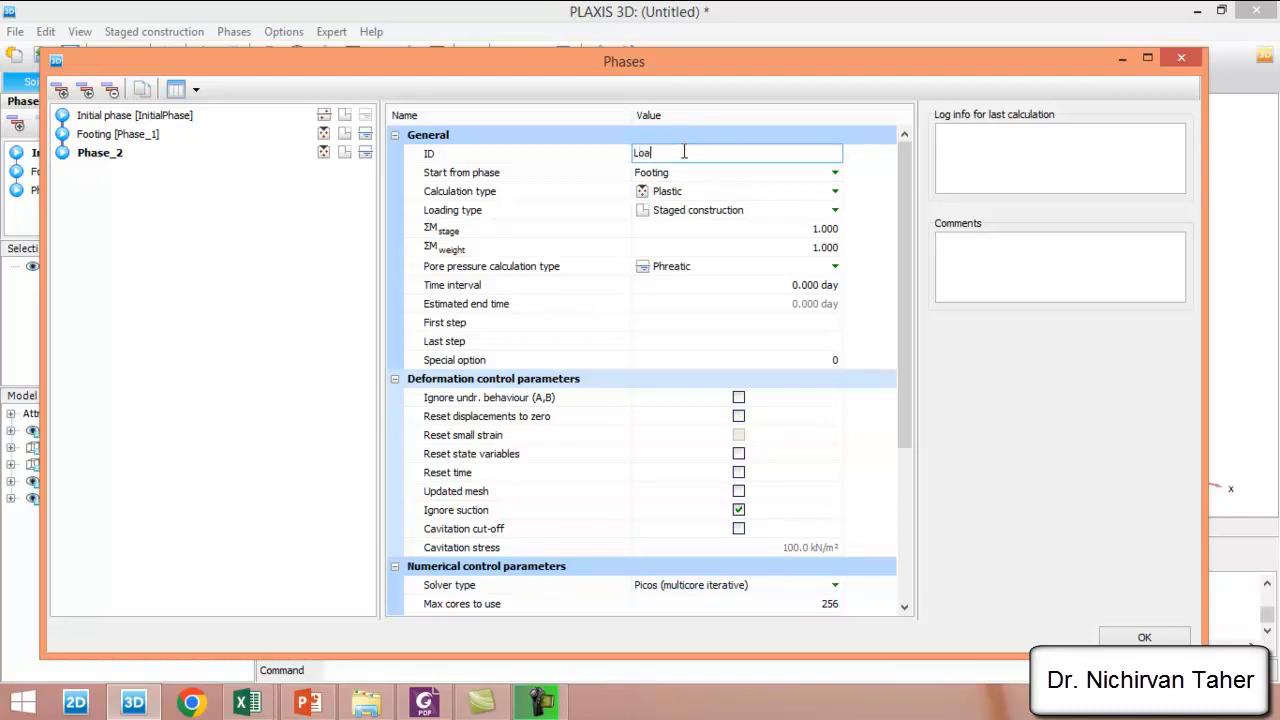
pyautogui.press('Return')
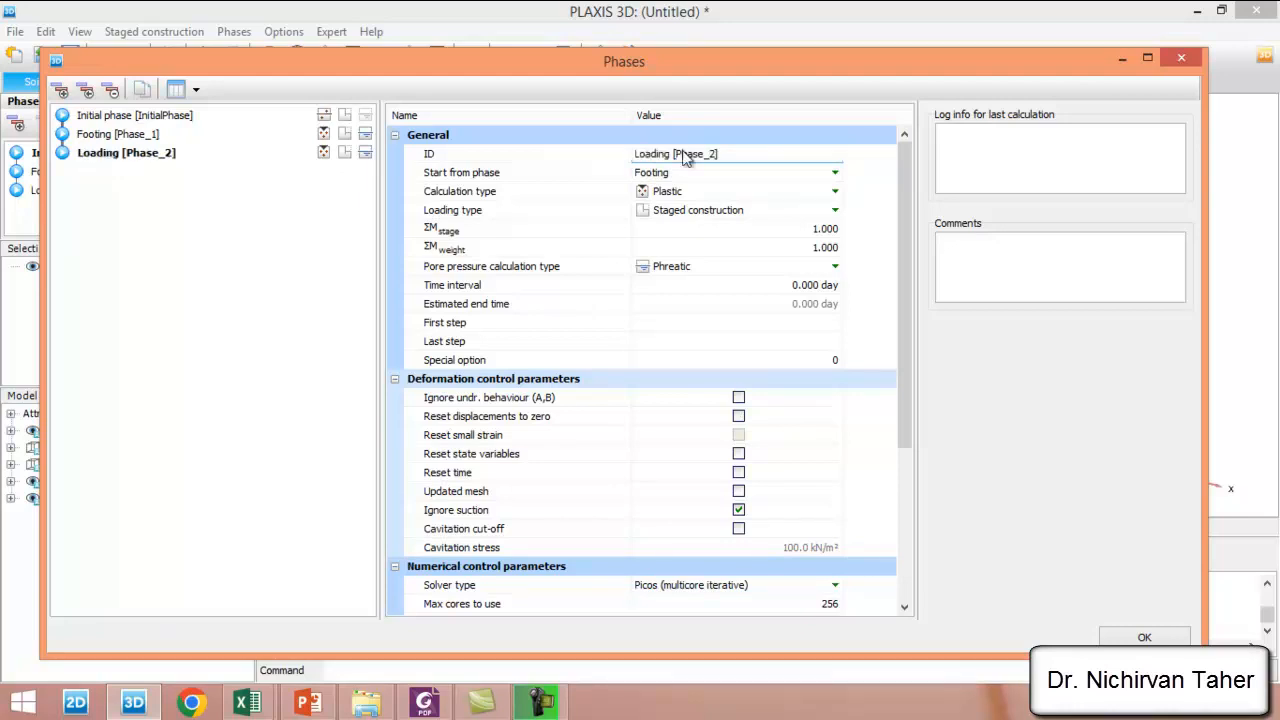
pyautogui.press('Tab')
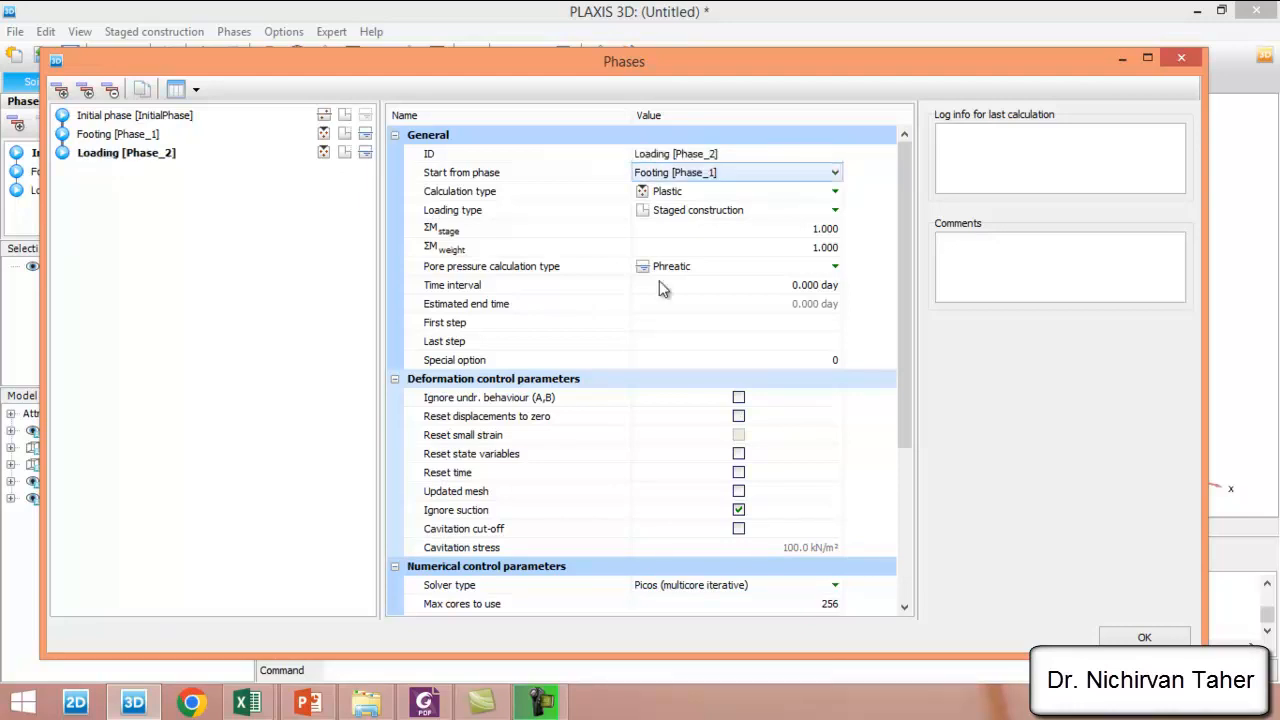
pyautogui.click(739, 417)
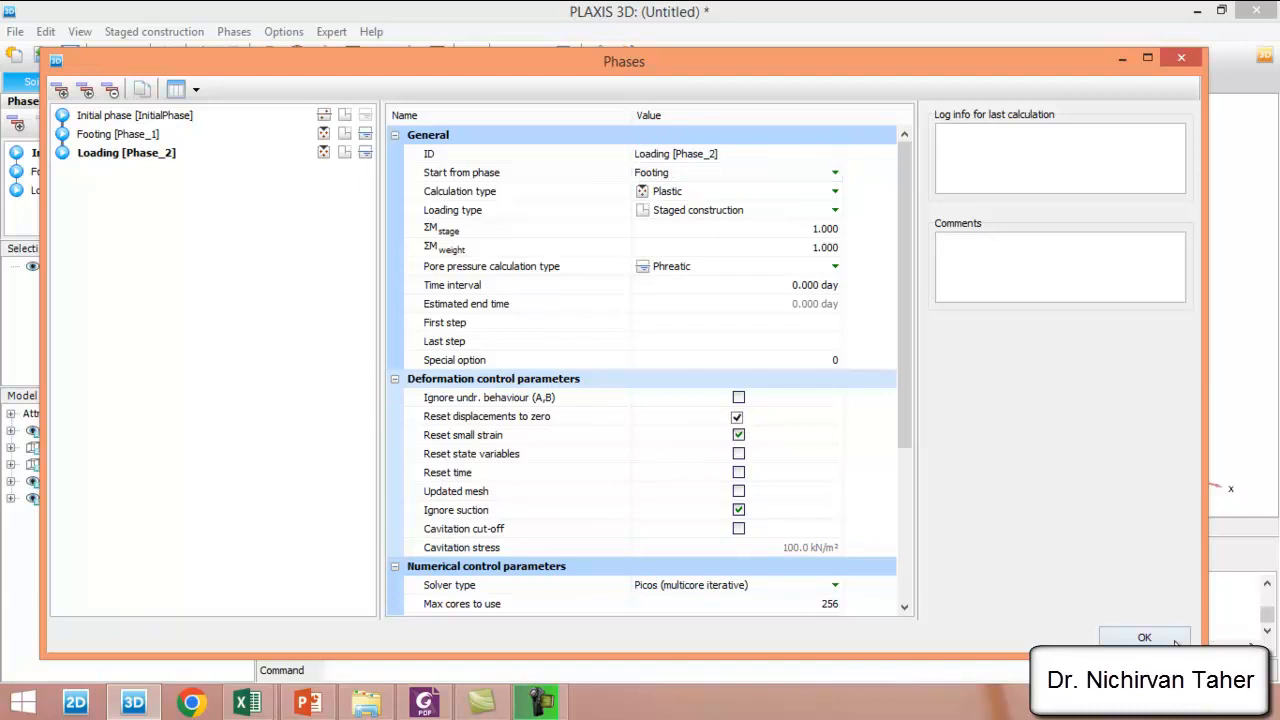
pyautogui.click(1177, 642)
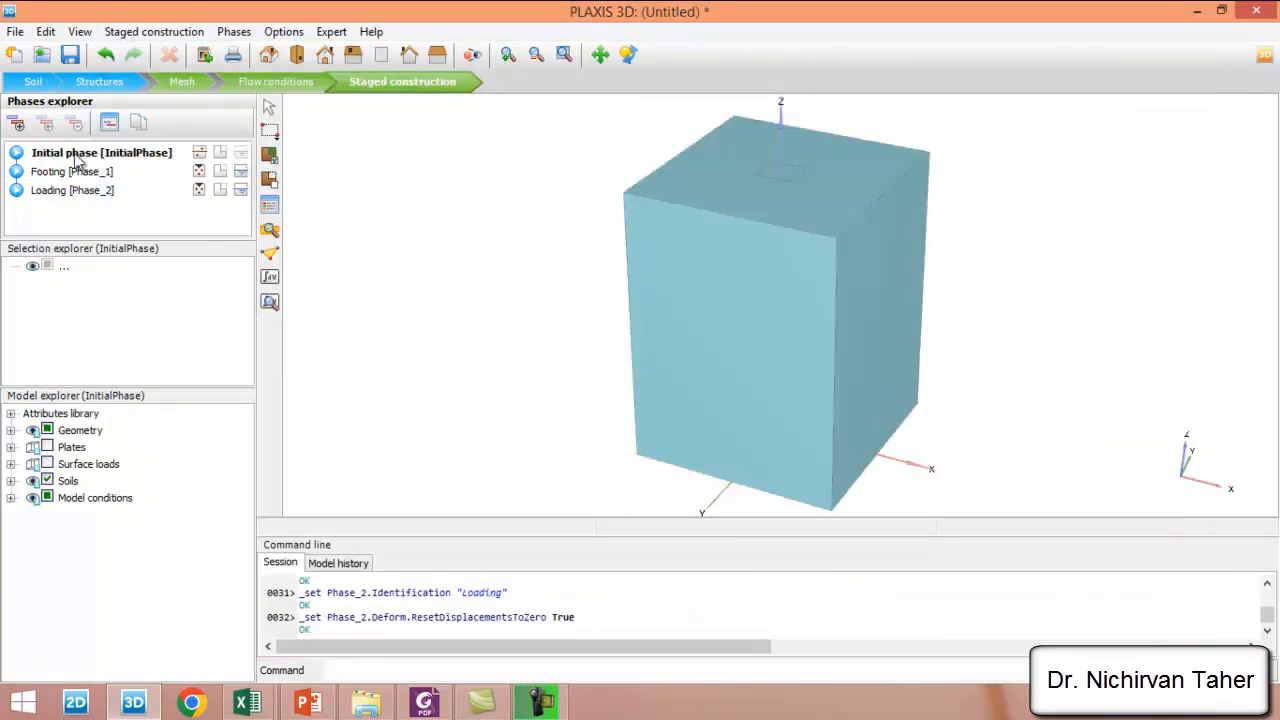
# Activate the plate in the Footing phase and the surface loads in the Loading phase.
pyautogui.click(72, 190)
pyautogui.click(47, 464)
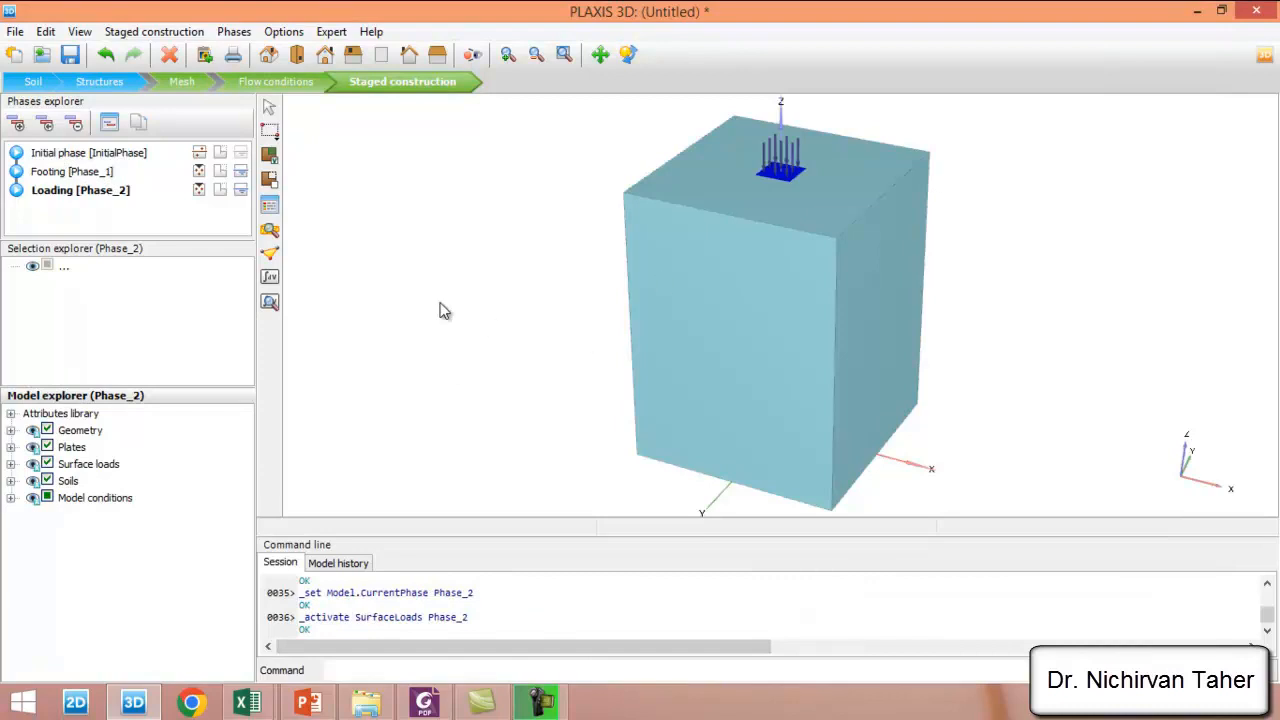
pyautogui.click(732, 201)
pyautogui.scroll(5, 730, 240)
pyautogui.press('Escape')
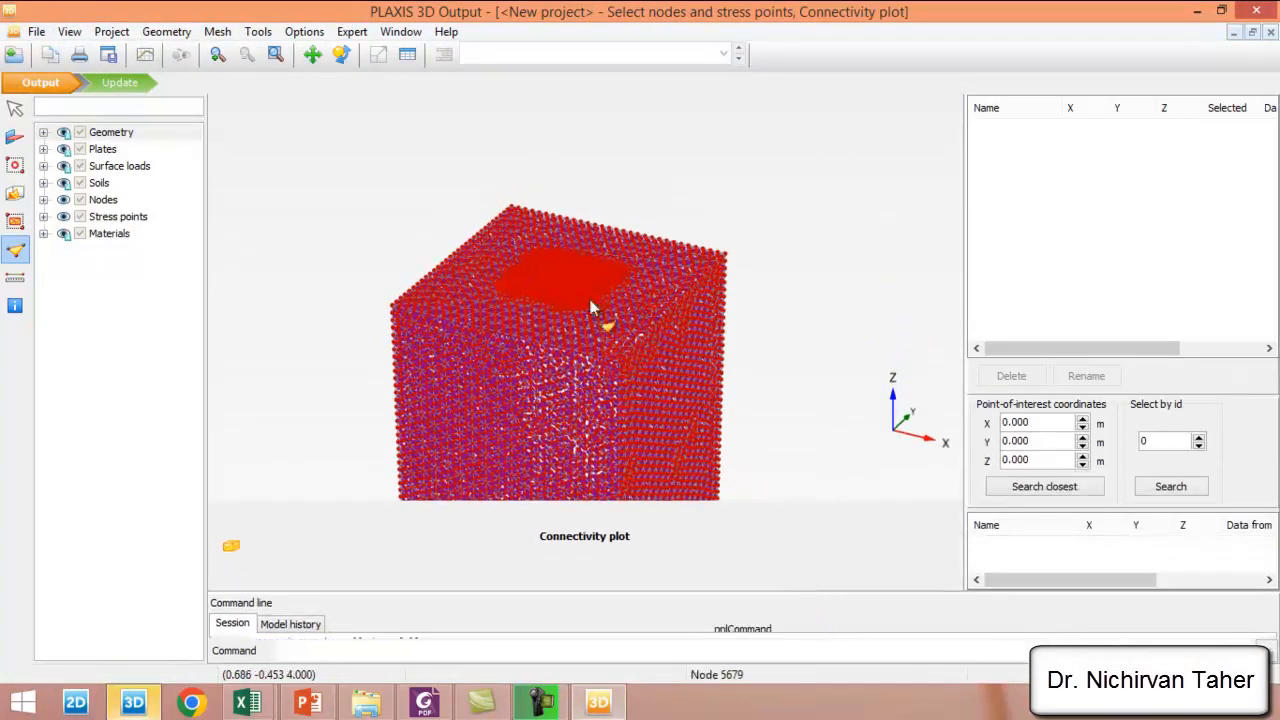
# Search for mesh points closest to (0, 0, 4), select a node belonging to the plate for curves, and update the model.
pyautogui.doubleClick(1015, 460)
pyautogui.write('4')
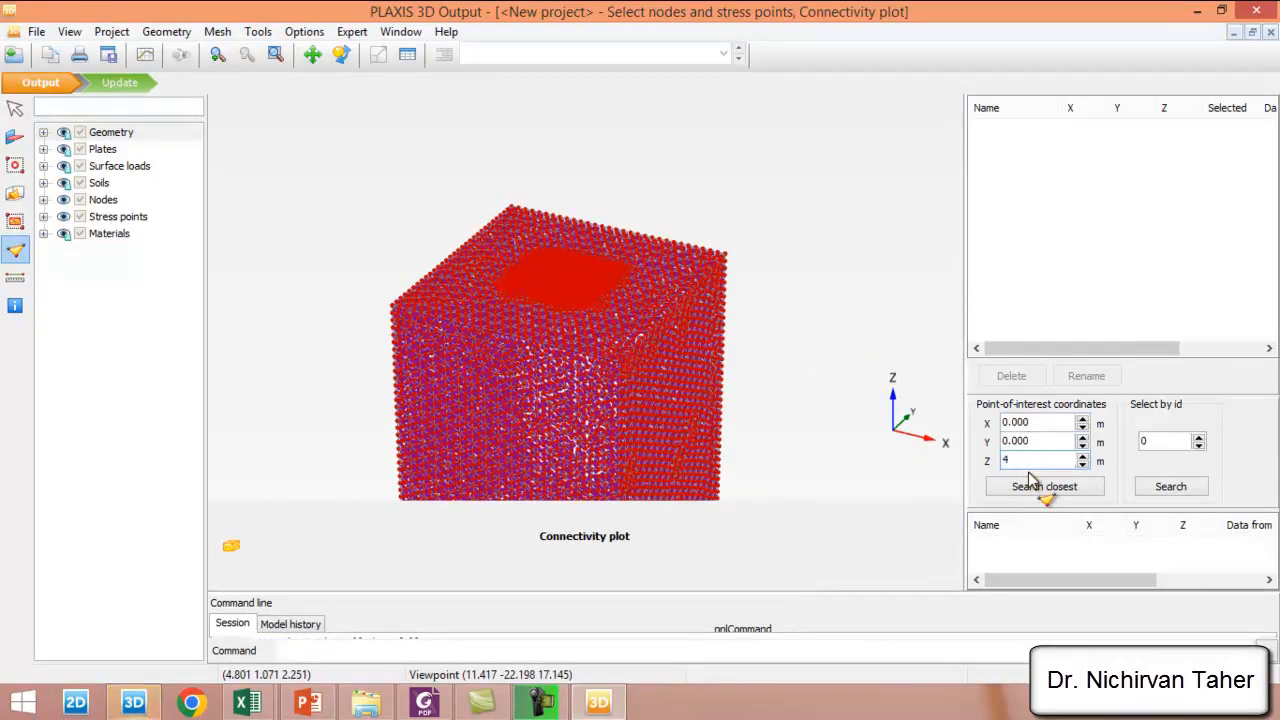
pyautogui.click(1060, 488)
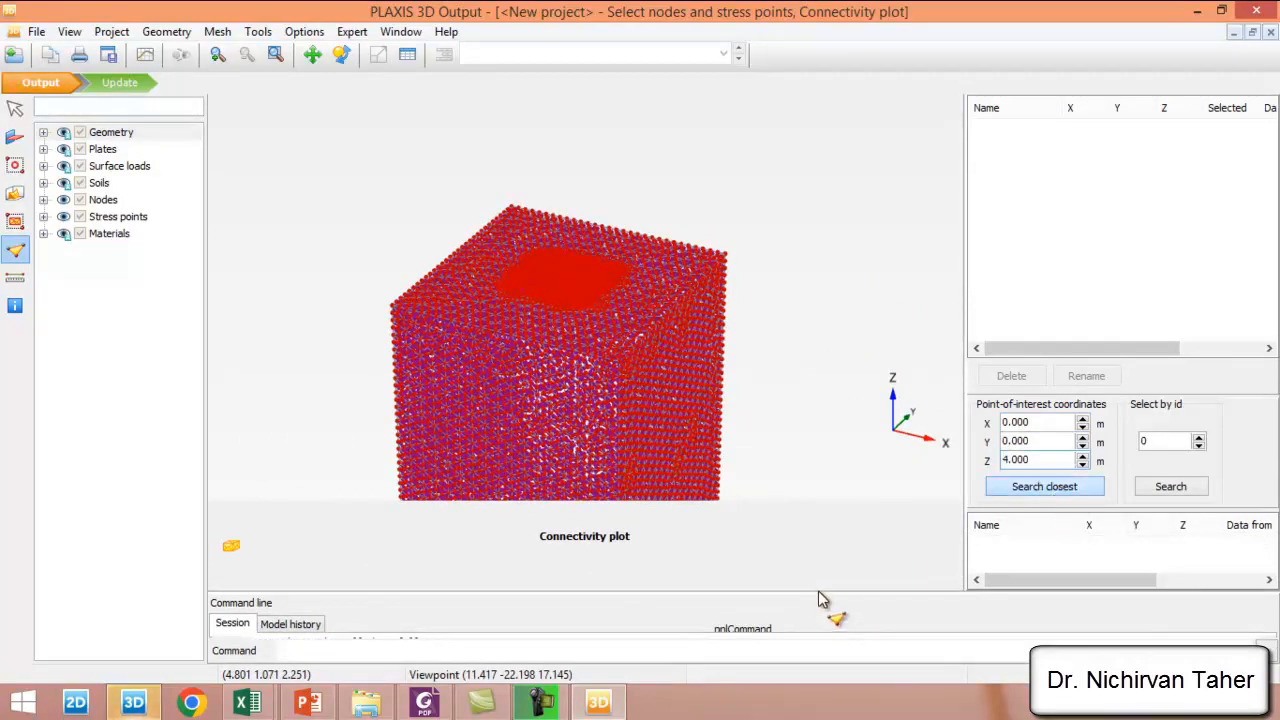
pyautogui.moveTo(820, 598); pyautogui.dragTo(826, 657)
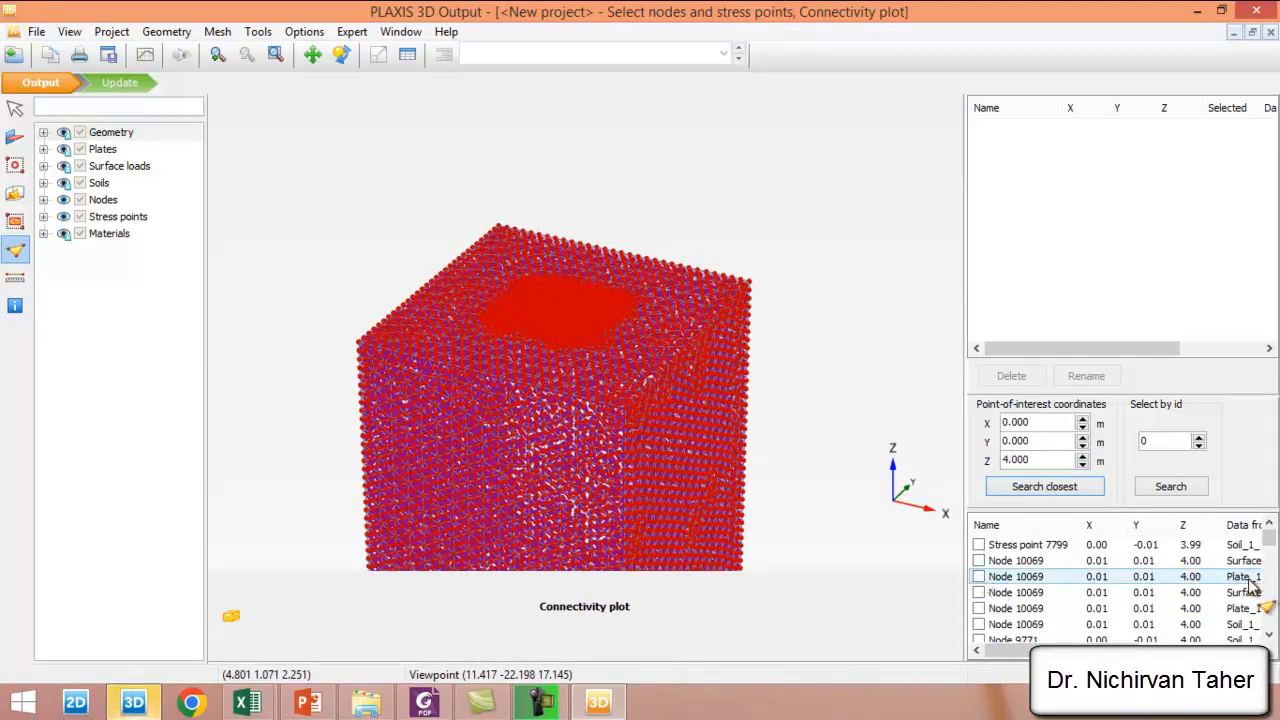
pyautogui.click(979, 577)
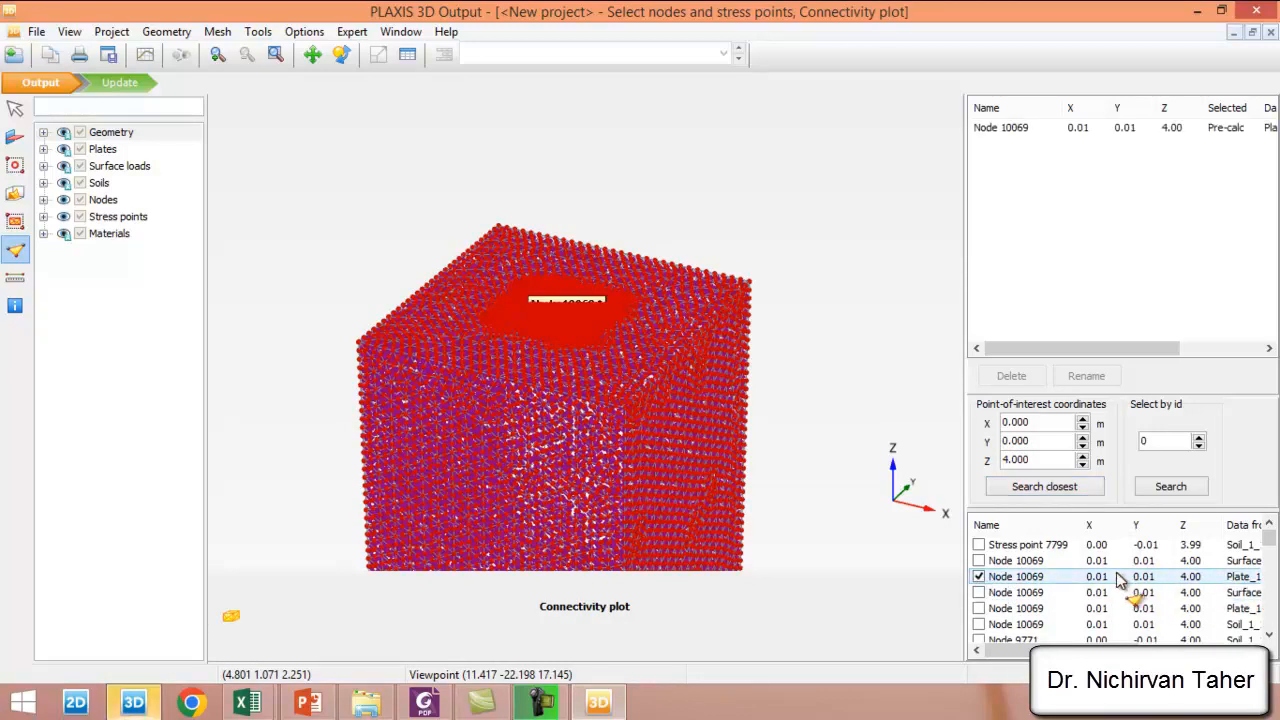
pyautogui.click(119, 83)
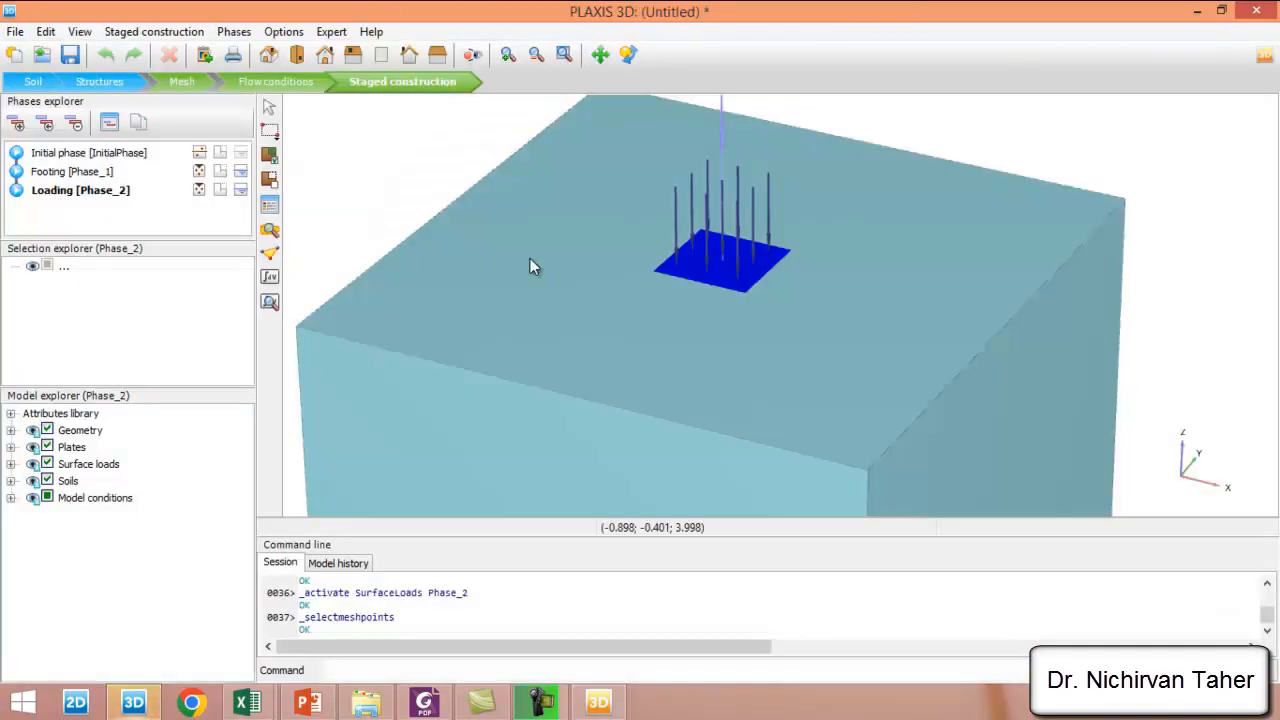
# Start saving the project as Foundation on Loose Sand, choosing the Plaxis 3D Shallow Foundation Course folder on the Desktop.
pyautogui.scroll(-2, 743, 222)
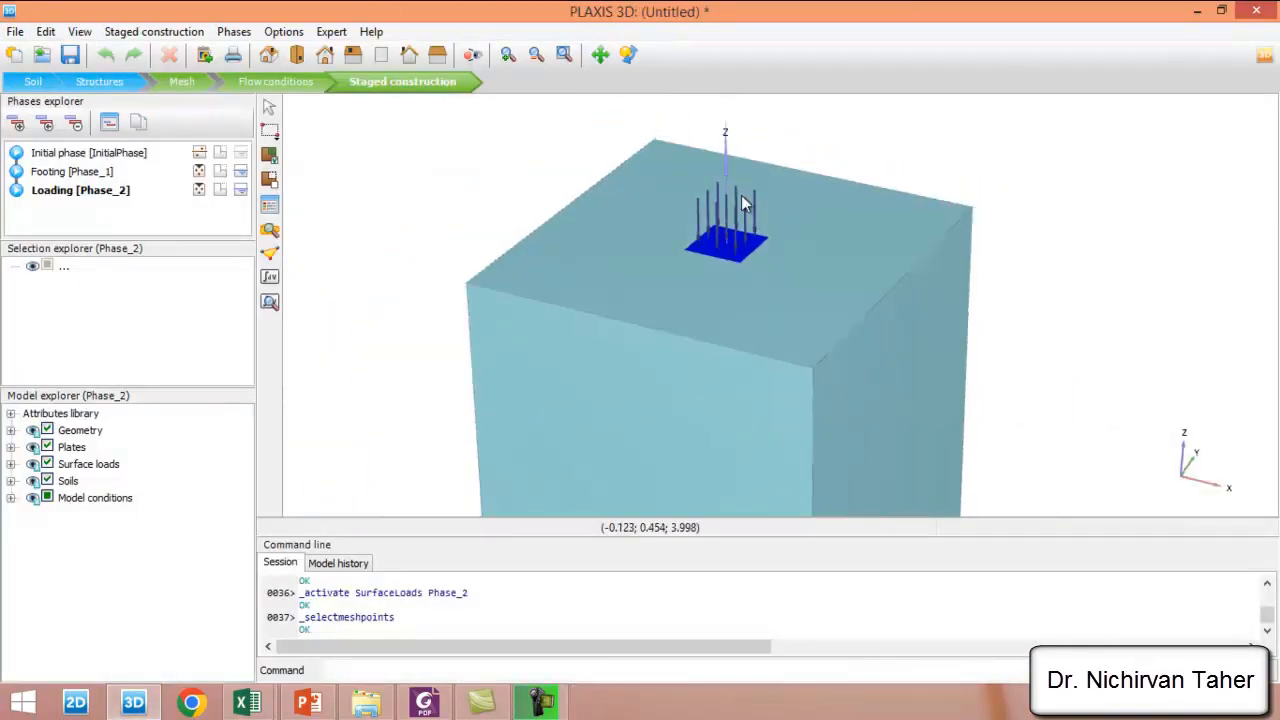
pyautogui.moveTo(720, 536); pyautogui.dragTo(723, 598)
pyautogui.scroll(-2, 707, 231)
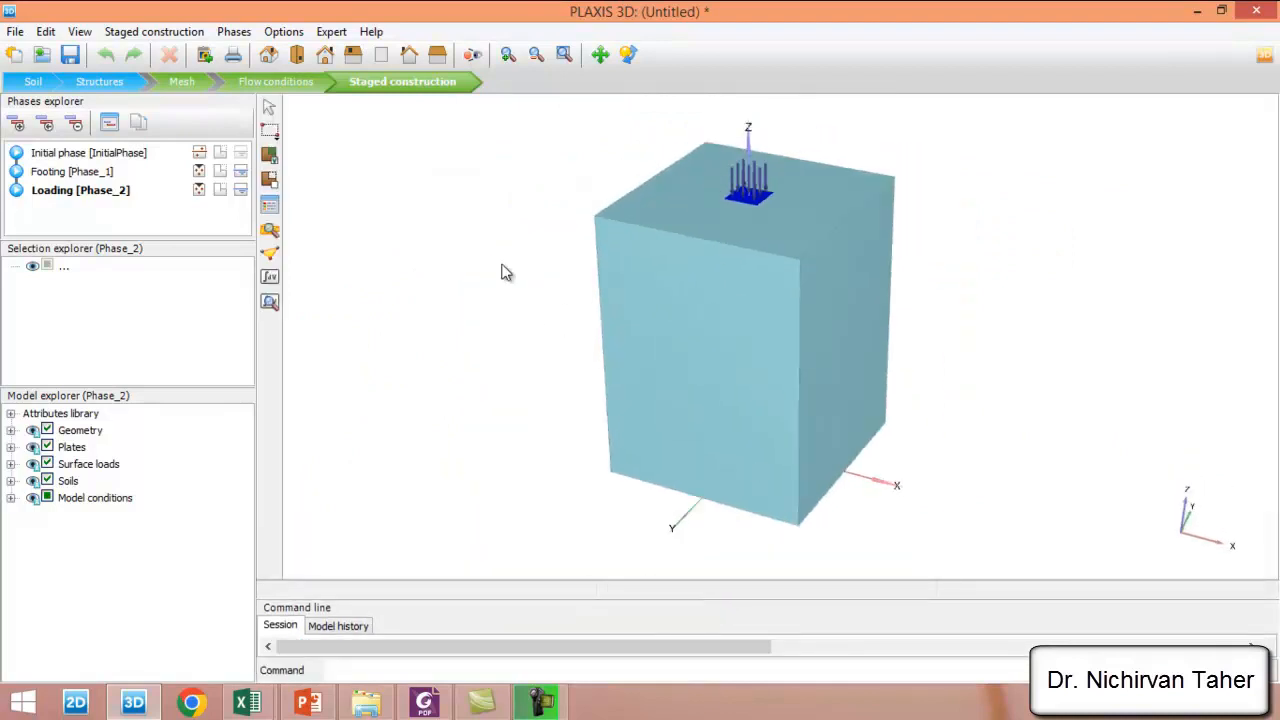
pyautogui.click(70, 57)
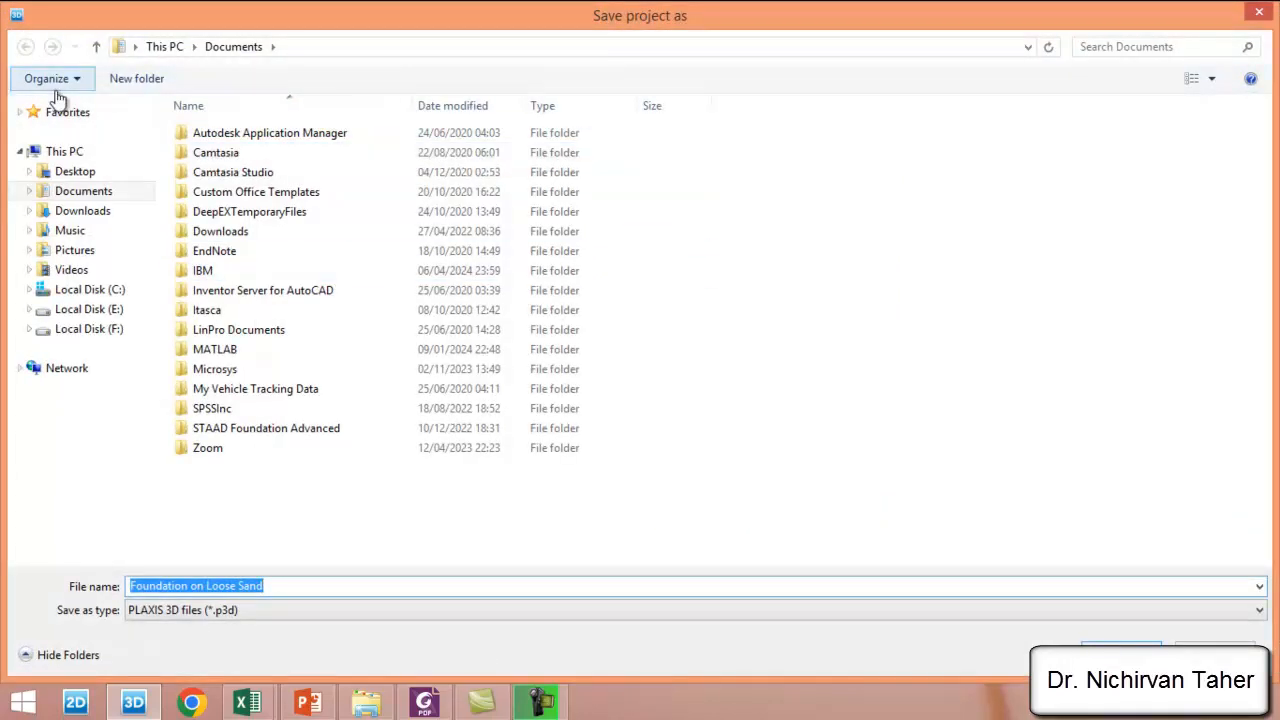
pyautogui.click(60, 174)
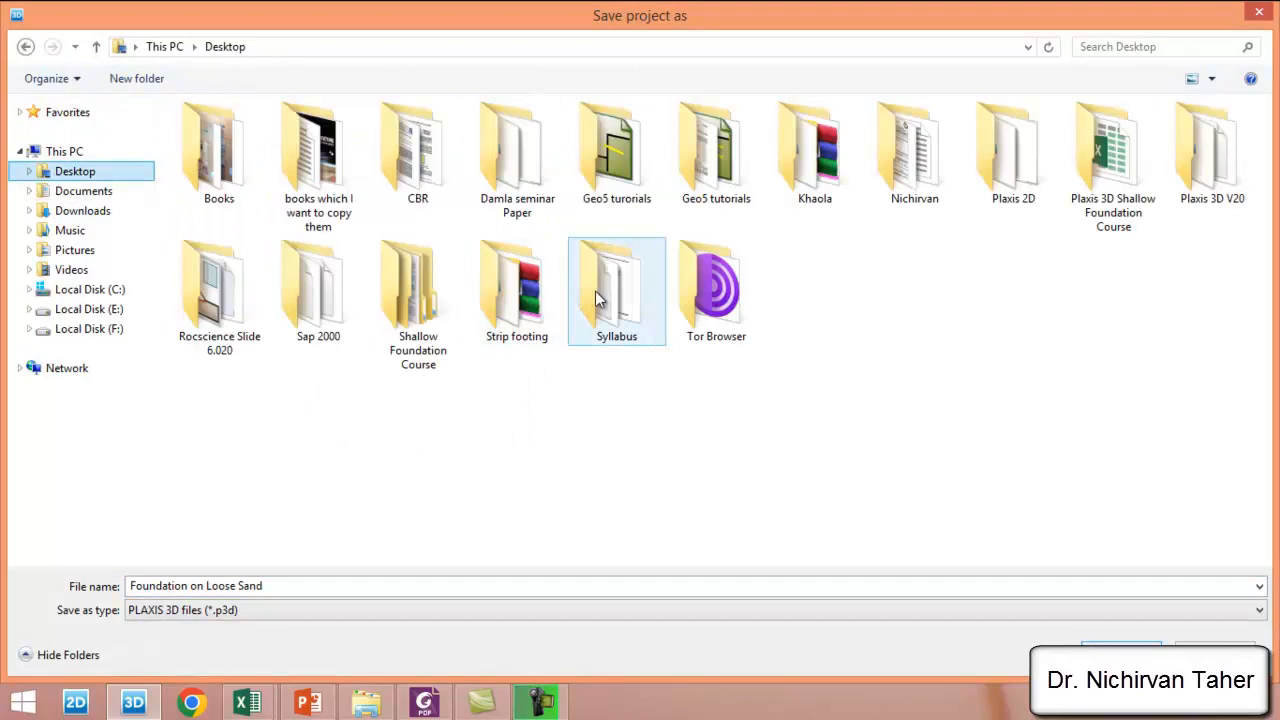
pyautogui.doubleClick(1122, 165)
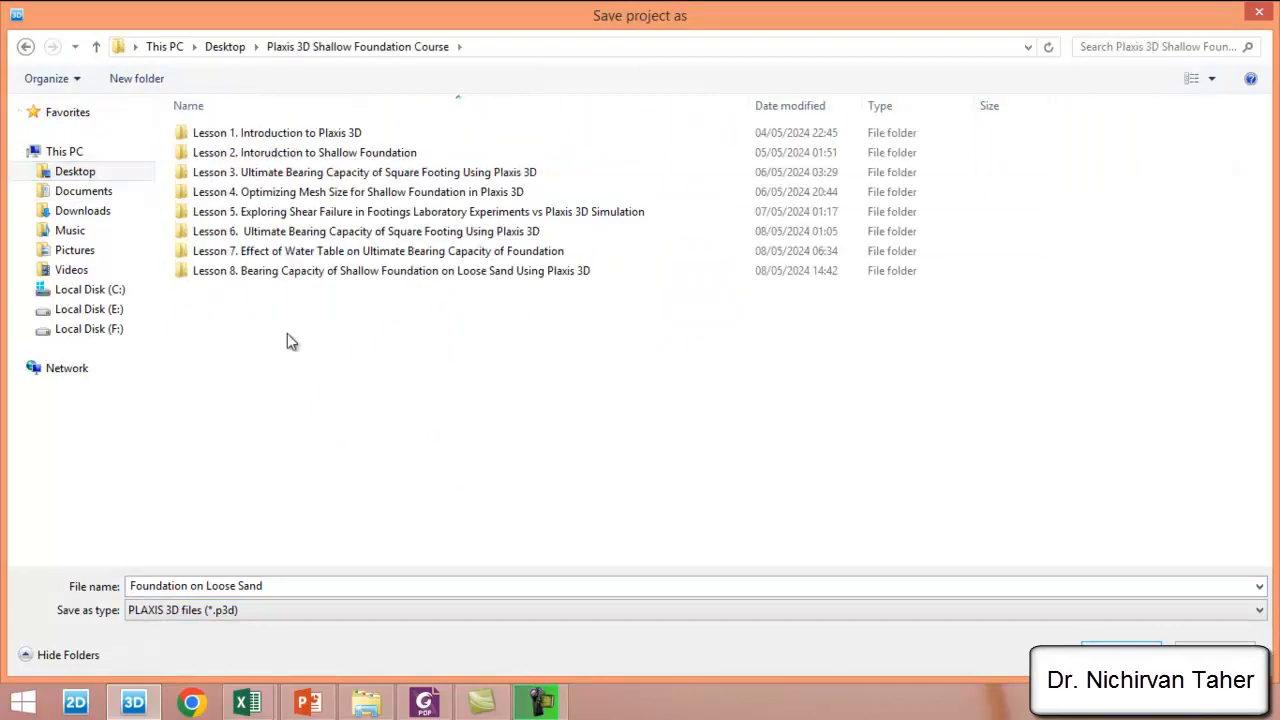
# Copy the name of the Lesson 8 folder, leaving the folder's own name as it is.
pyautogui.click(523, 276)
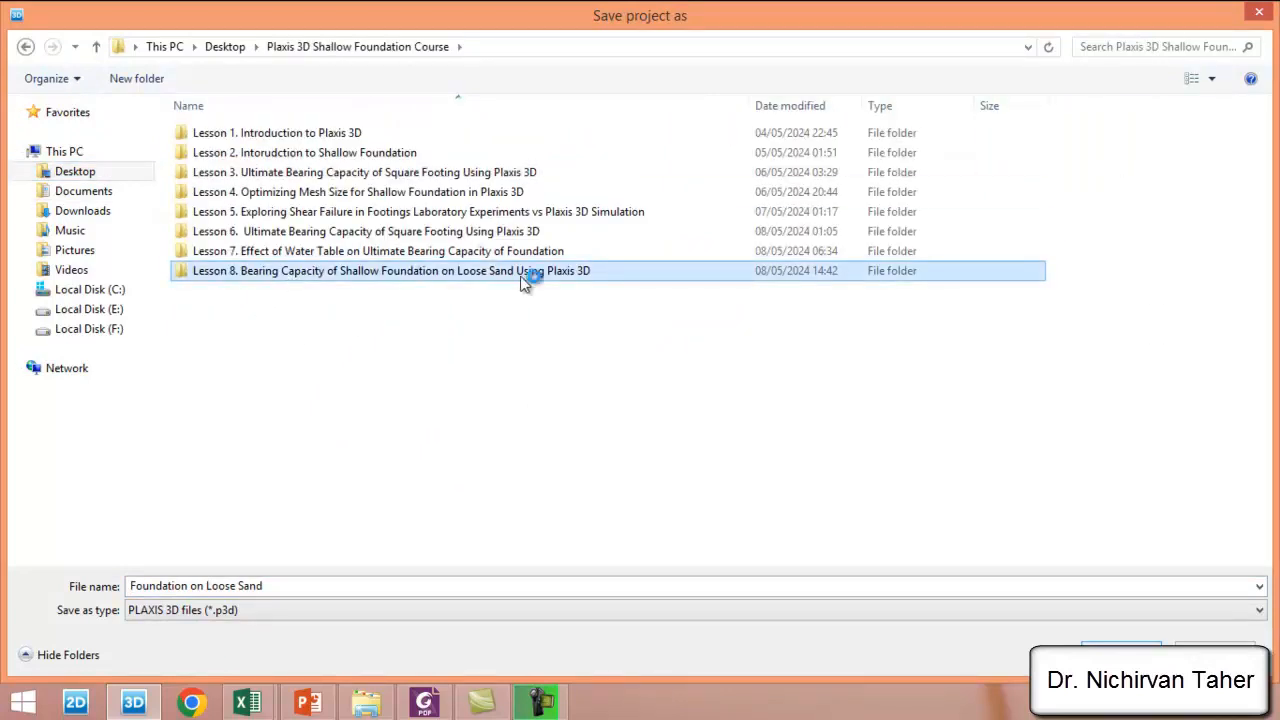
pyautogui.rightClick(520, 271)
pyautogui.click(580, 641)
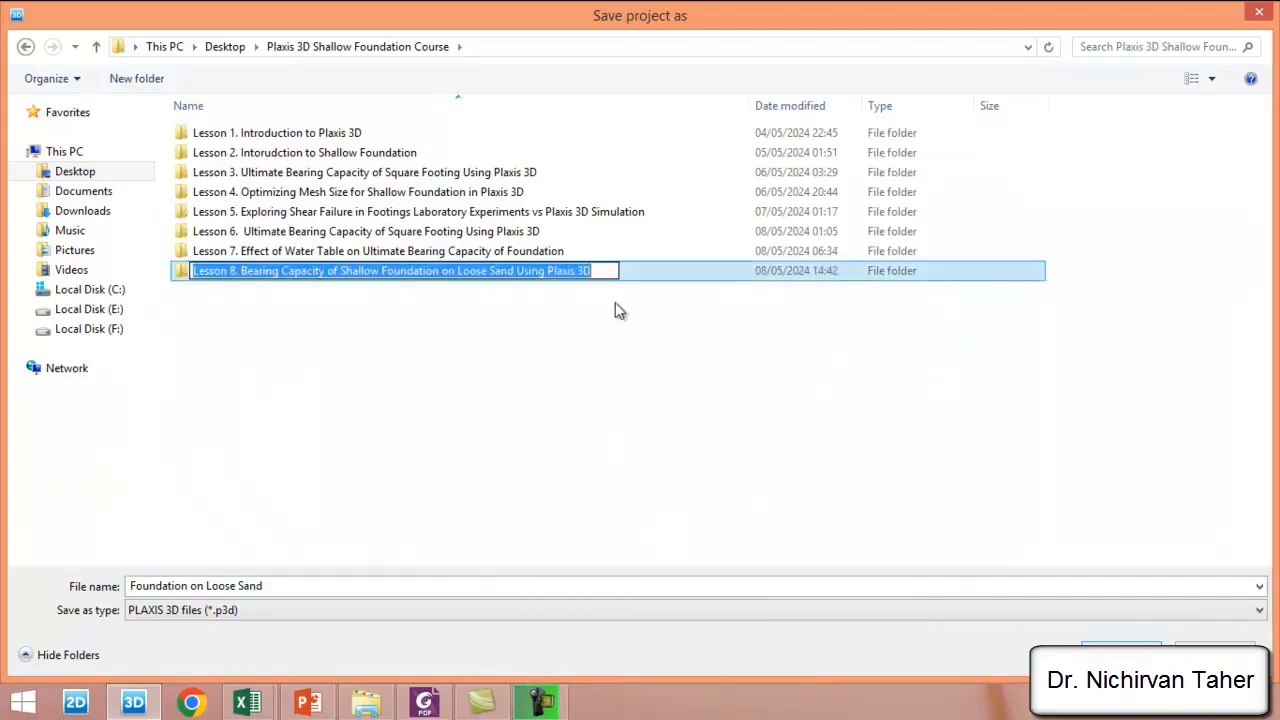
pyautogui.rightClick(543, 266)
pyautogui.click(586, 331)
pyautogui.press('Return')
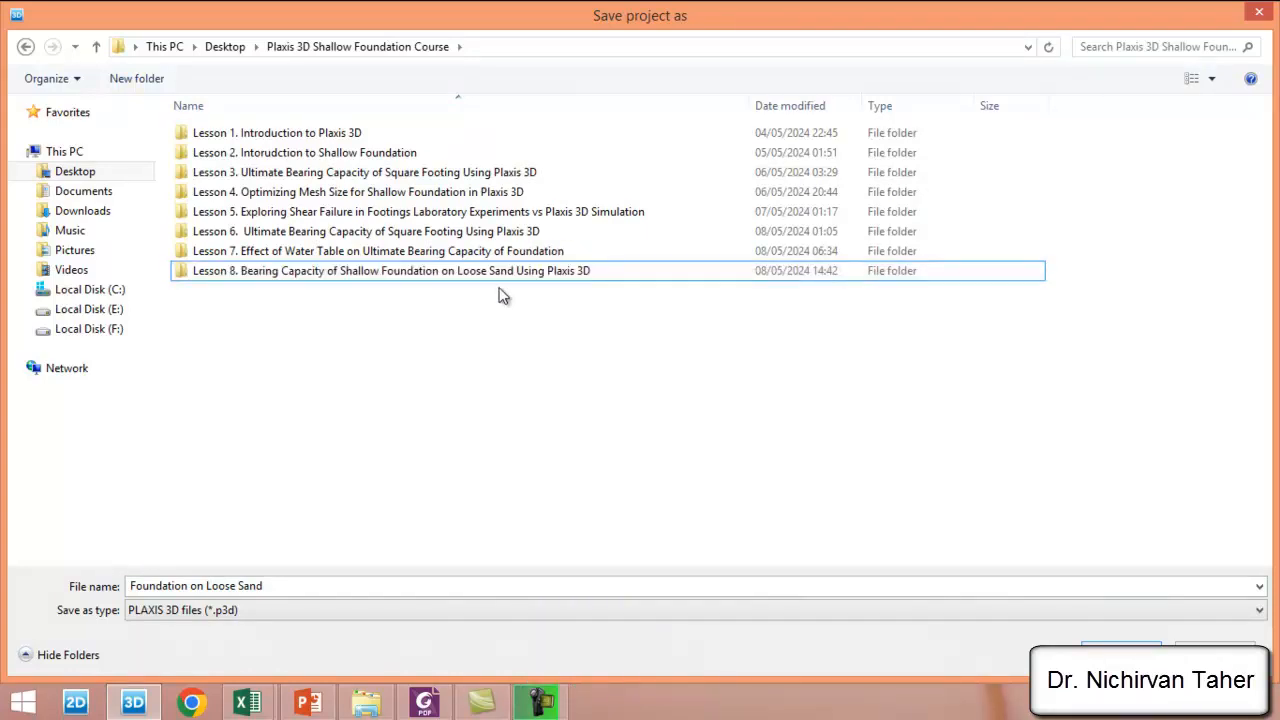
# Save the project inside the Lesson 8 folder as Lesson 8. Bearing Capacity of Shallow Foundation on Loose Sand Using Plaxis 3D.
pyautogui.doubleClick(500, 278)
pyautogui.click(294, 586)
pyautogui.rightClick(294, 585)
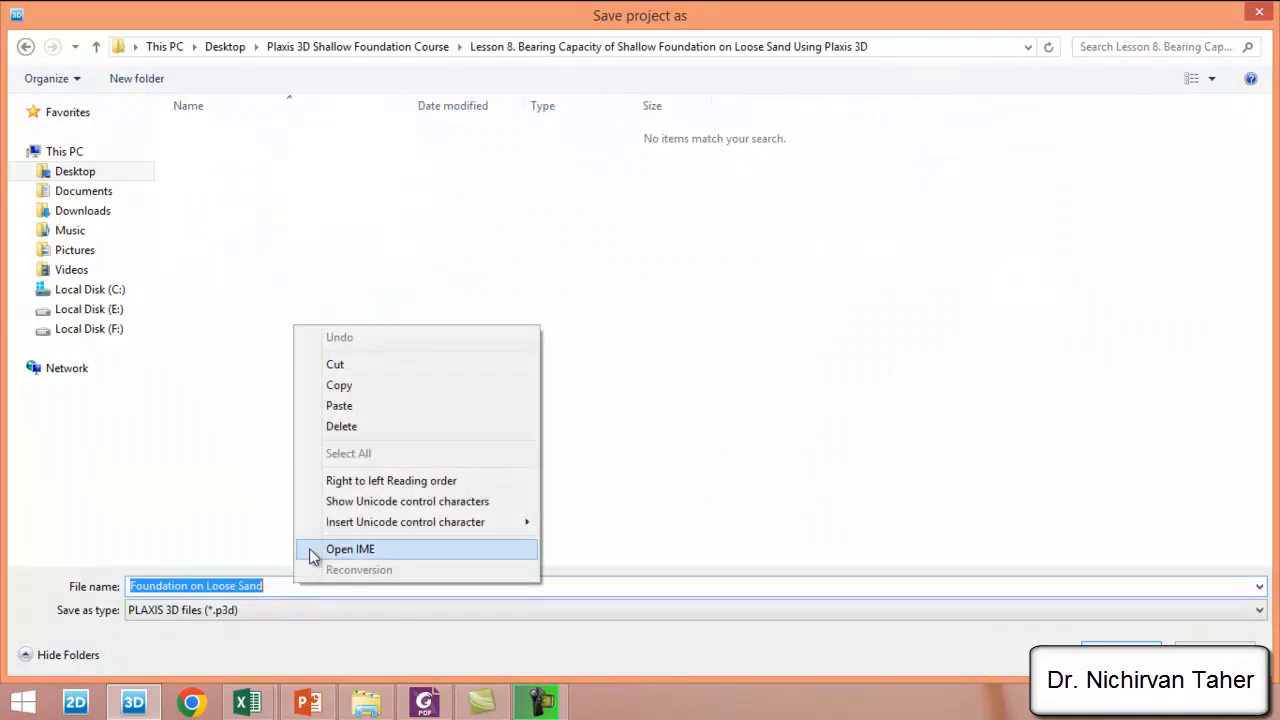
pyautogui.click(357, 406)
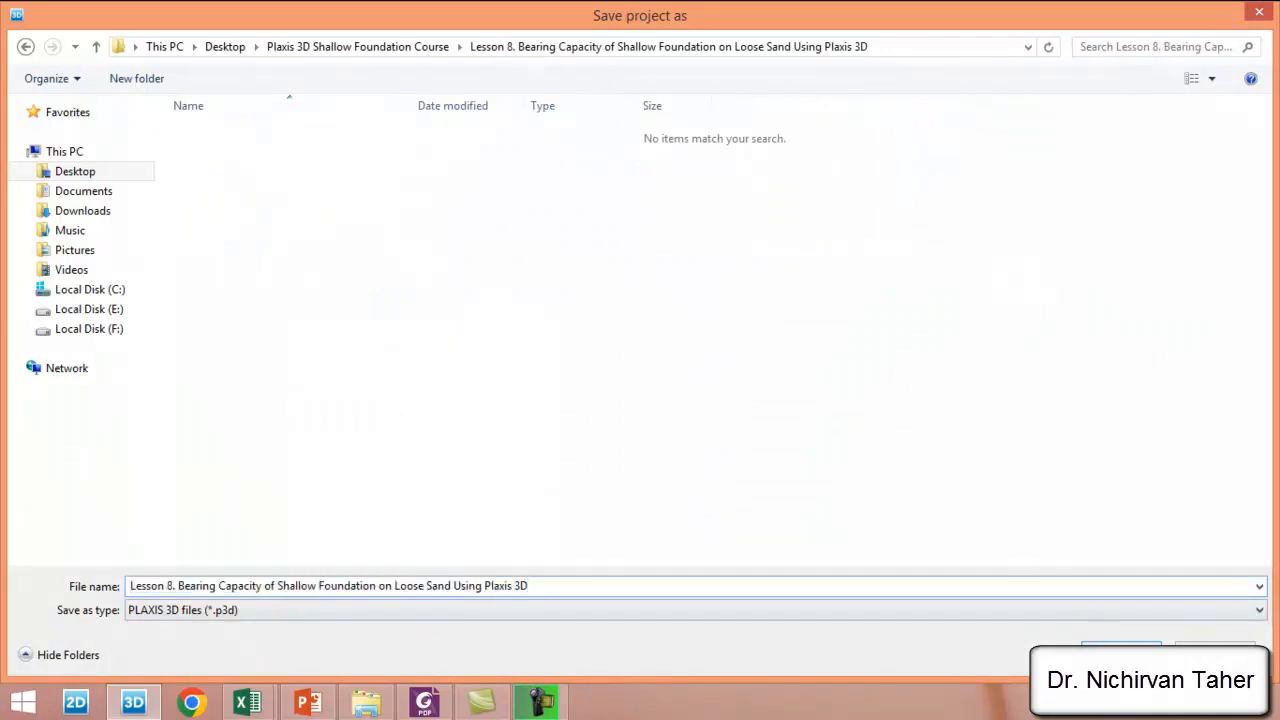
pyautogui.click(1105, 643)
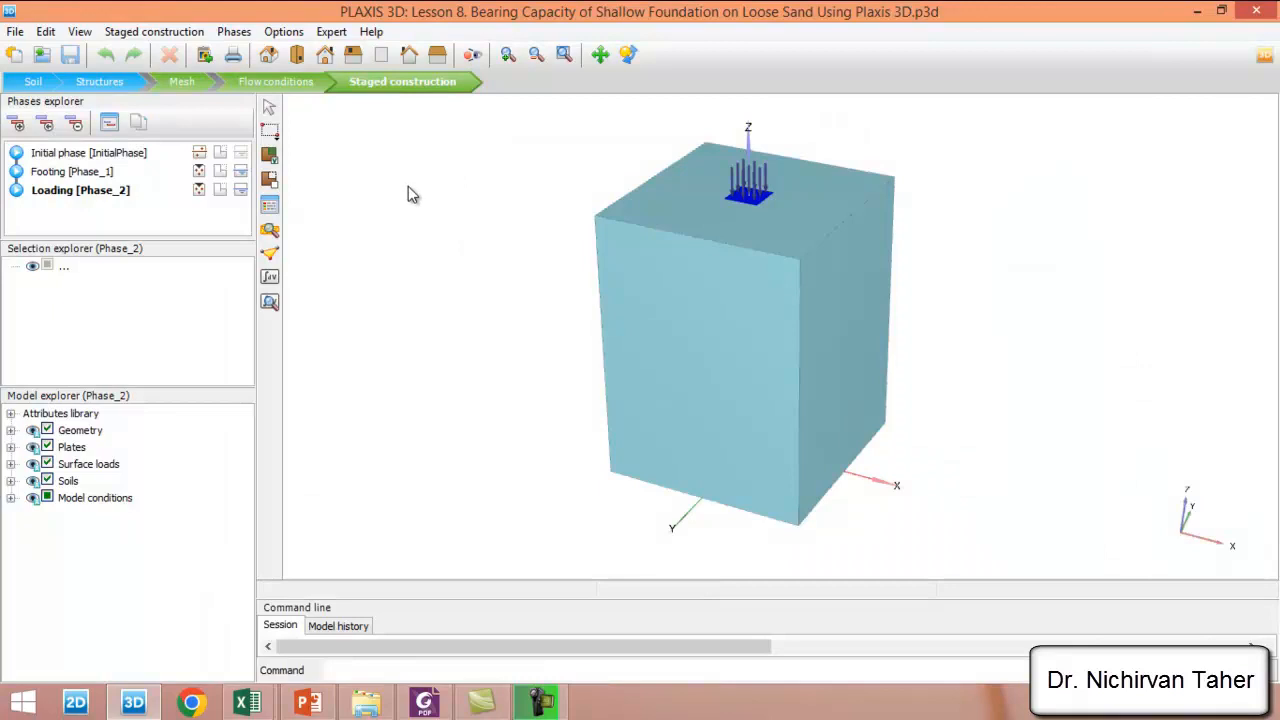
# Calculate the initial, Footing and Loading phases.
pyautogui.click(270, 280)
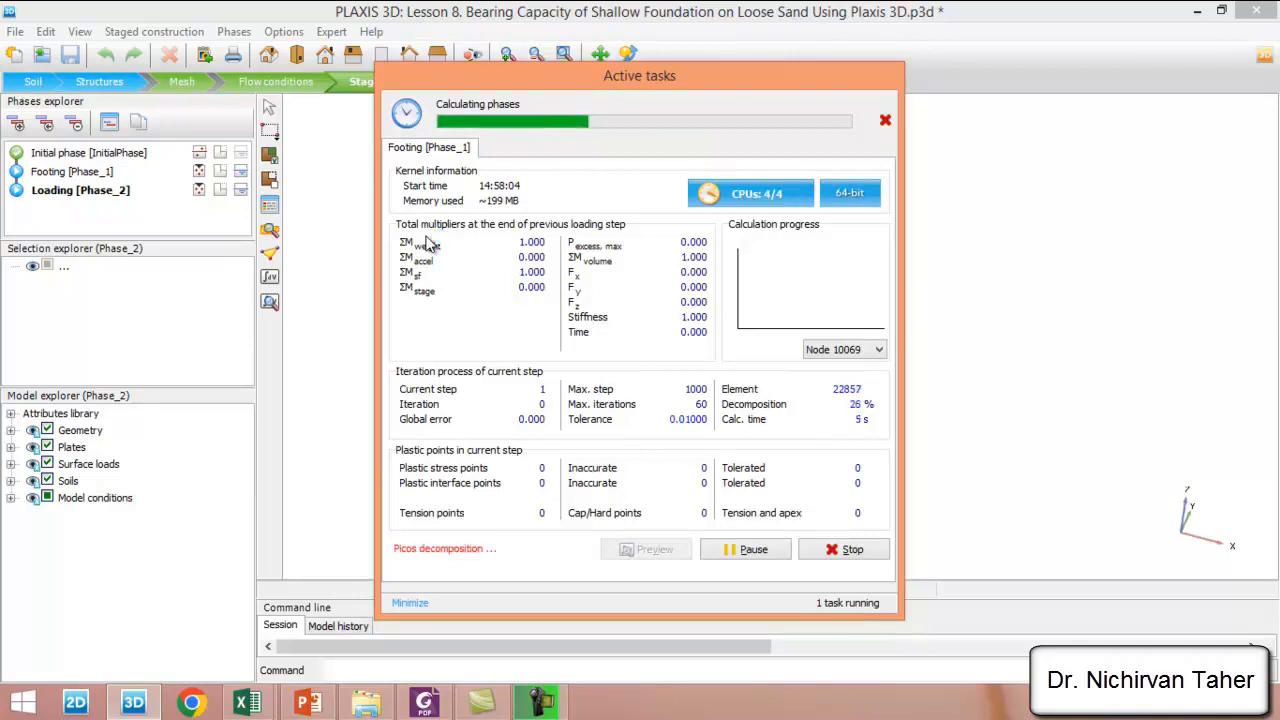
pyautogui.moveTo(589, 68); pyautogui.dragTo(583, 50)
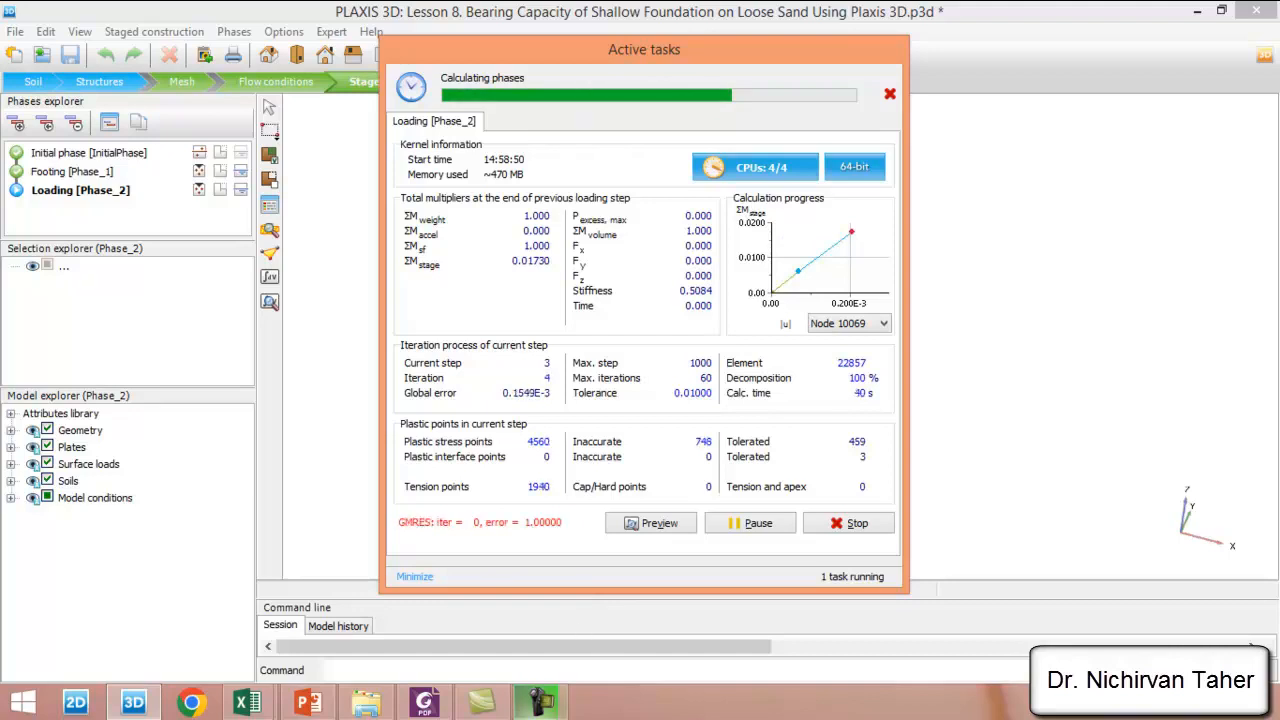
pyautogui.moveTo(540, 702)
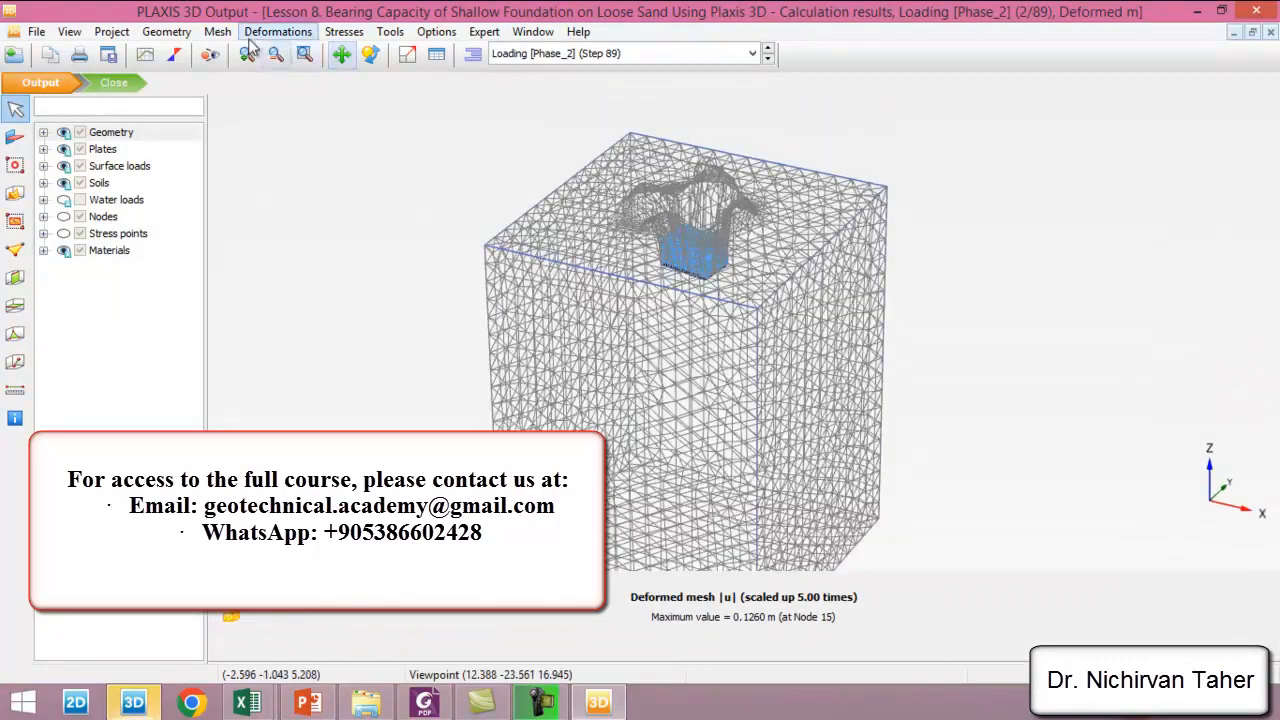
# Examine the deformed mesh of the Loading phase around the footing.
pyautogui.click(218, 31)
pyautogui.click(252, 290)
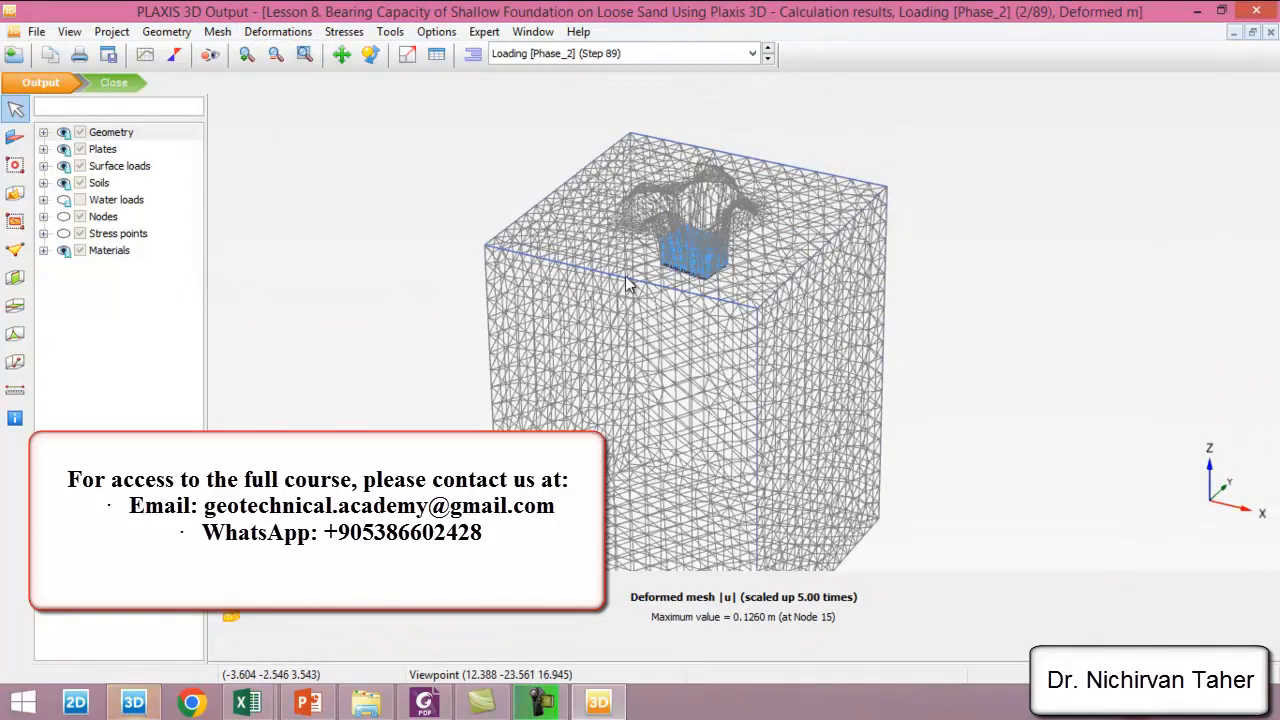
pyautogui.scroll(2, 716, 130)
pyautogui.scroll(-2, 630, 148)
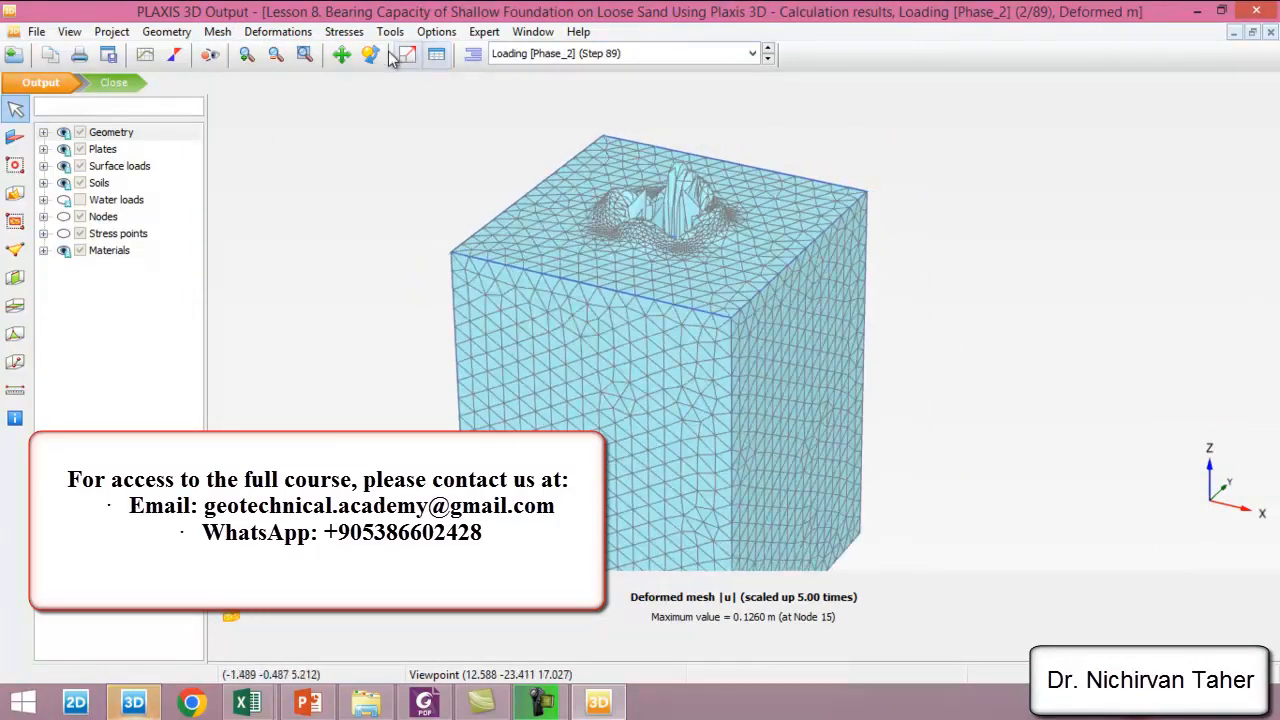
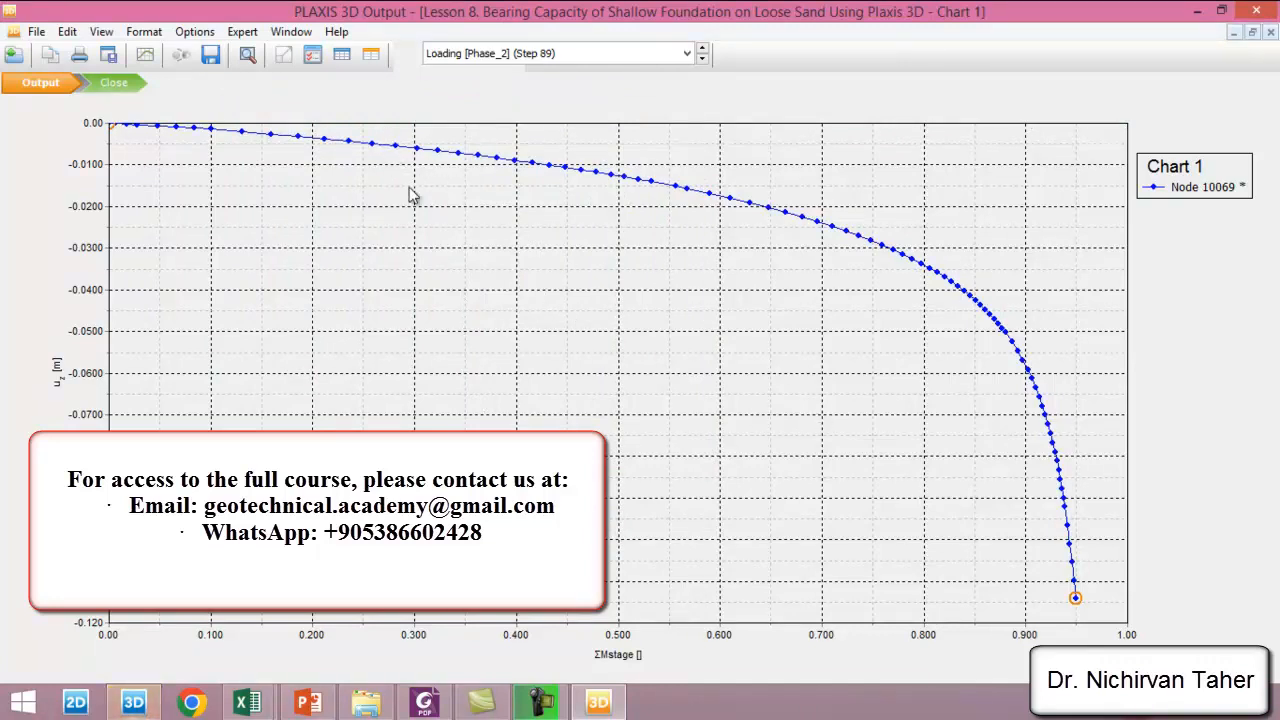
# Copy all ΣMstage and u_z values from Chart 1's point table and switch to the Foundation on Sand workbook in Excel.
pyautogui.click(341, 54)
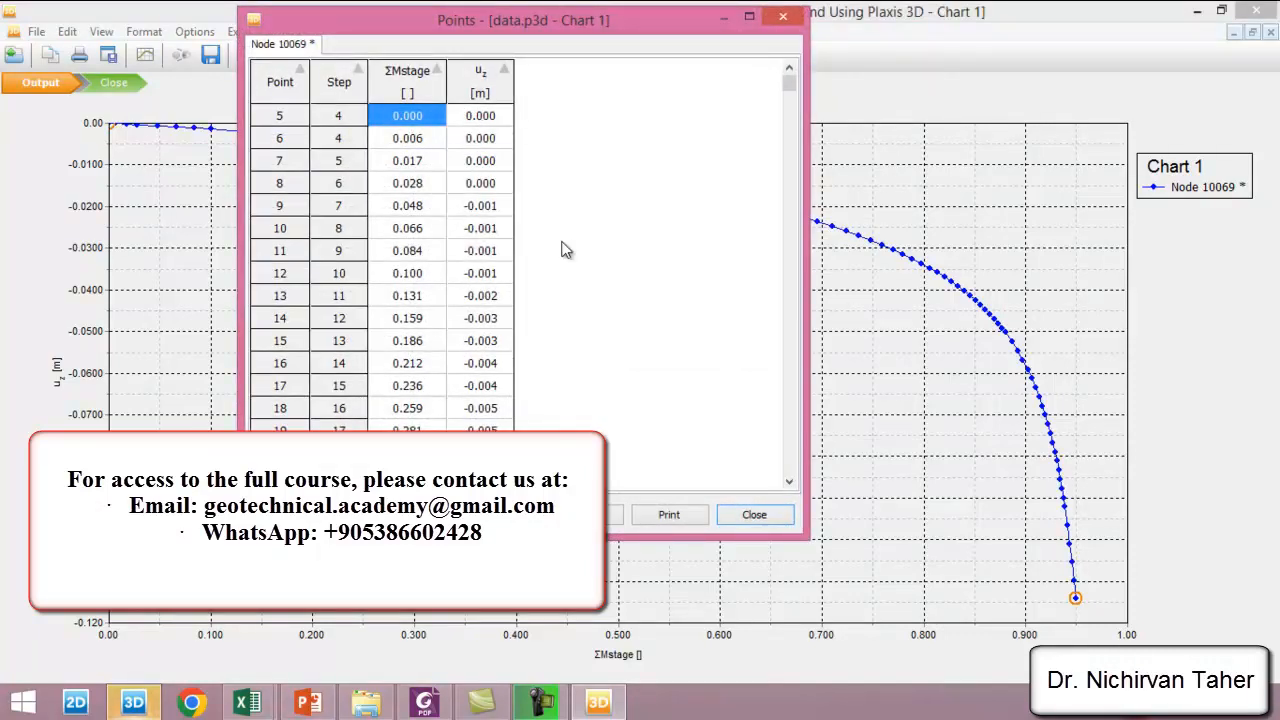
pyautogui.hotkey('ctrl', 'a')
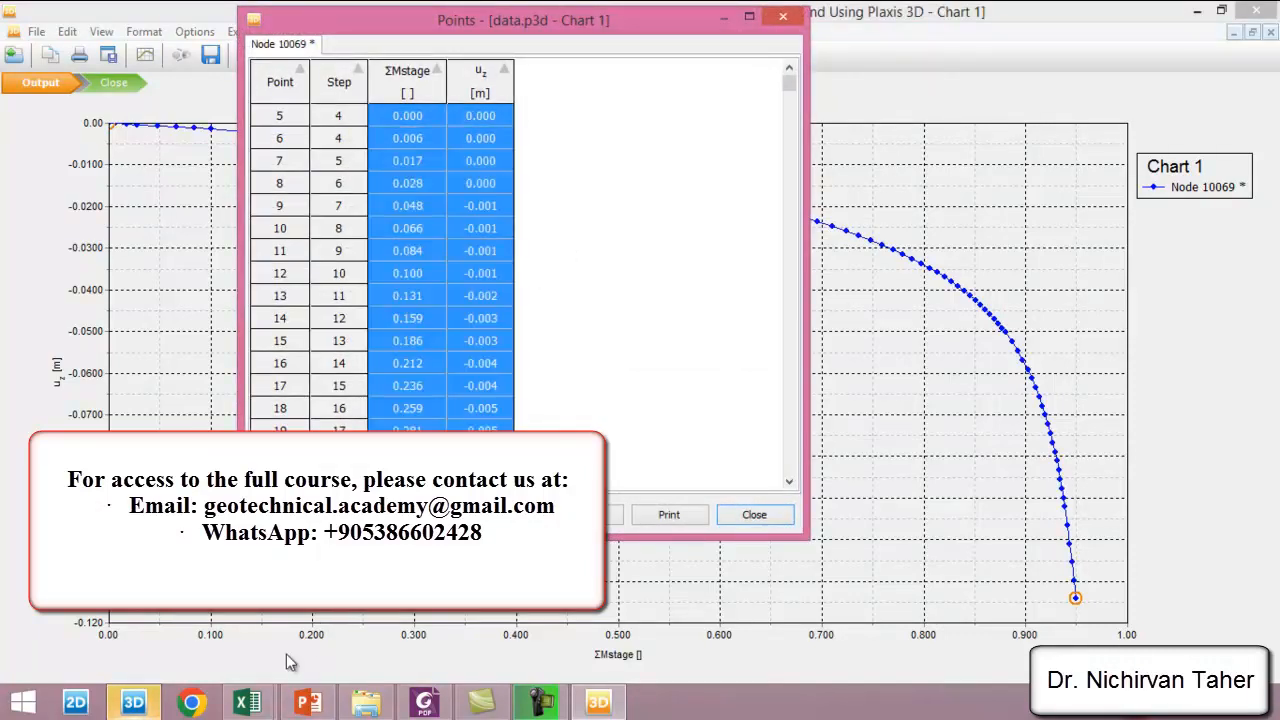
pyautogui.click(250, 704)
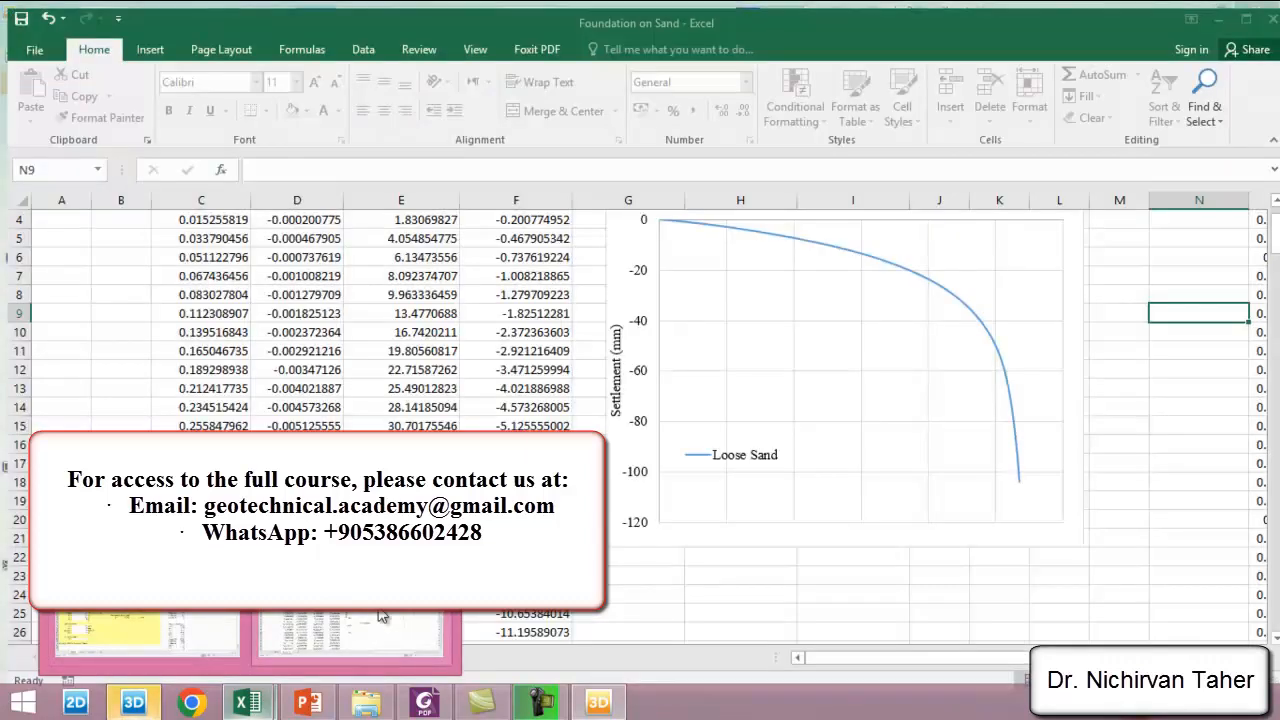
pyautogui.click(380, 617)
# Paste the curve data at C1 of Sheet1 and set its number format to General.
pyautogui.click(123, 649)
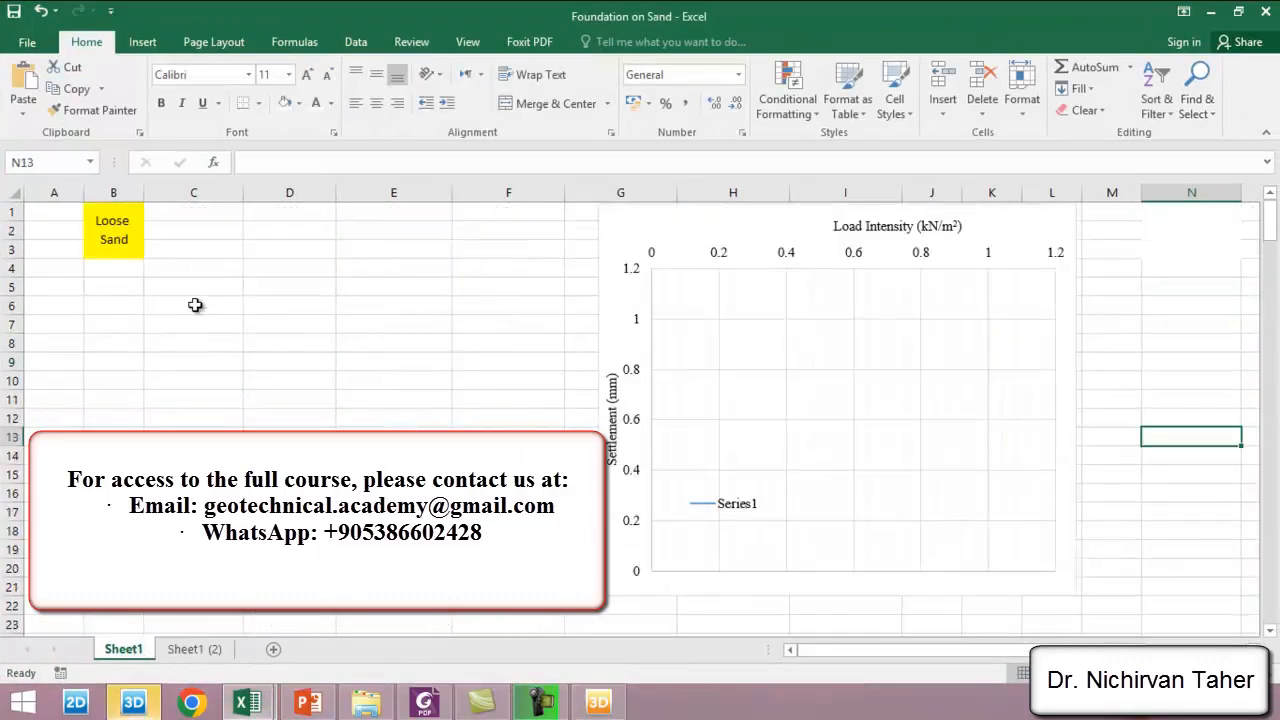
pyautogui.click(184, 211)
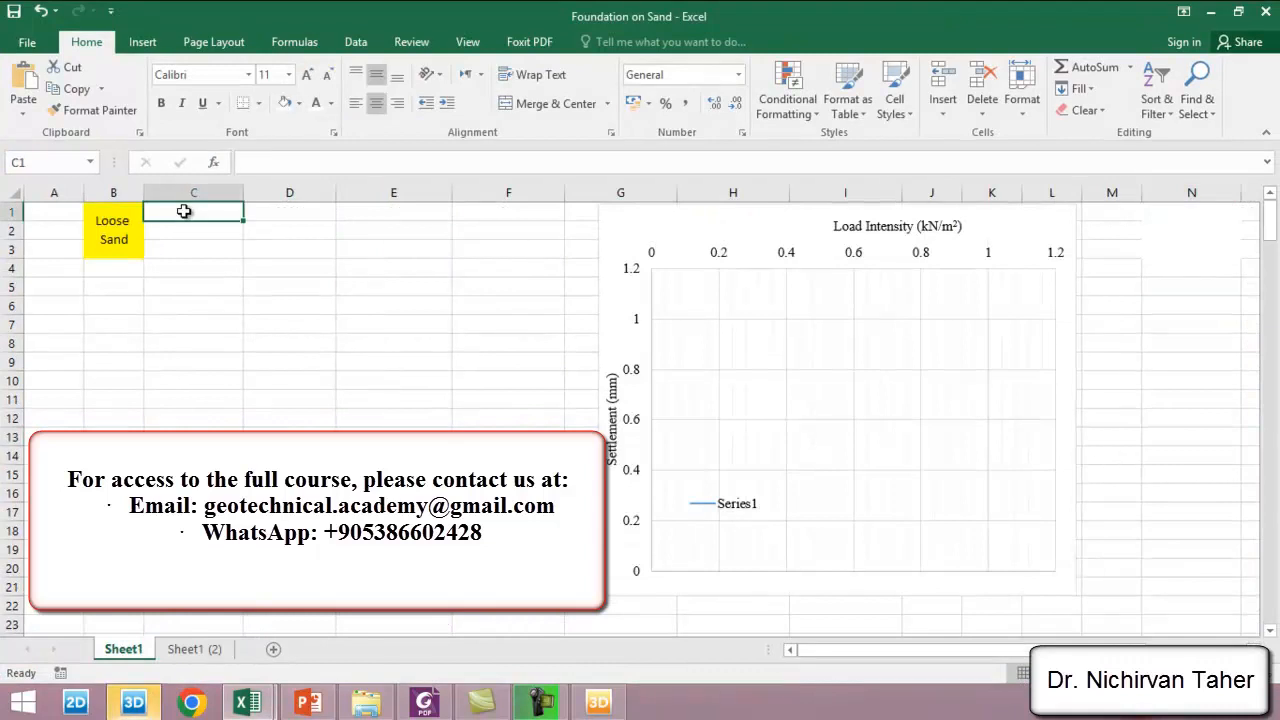
pyautogui.rightClick(184, 211)
pyautogui.click(224, 295)
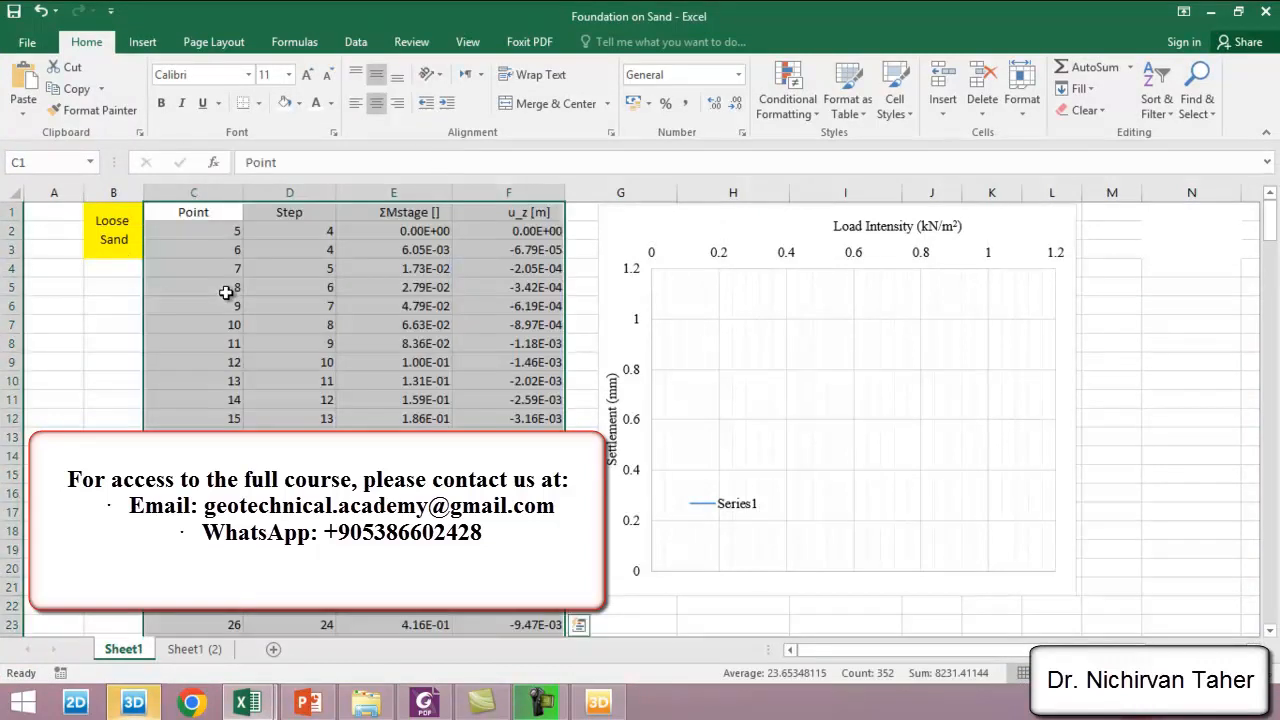
pyautogui.click(739, 75)
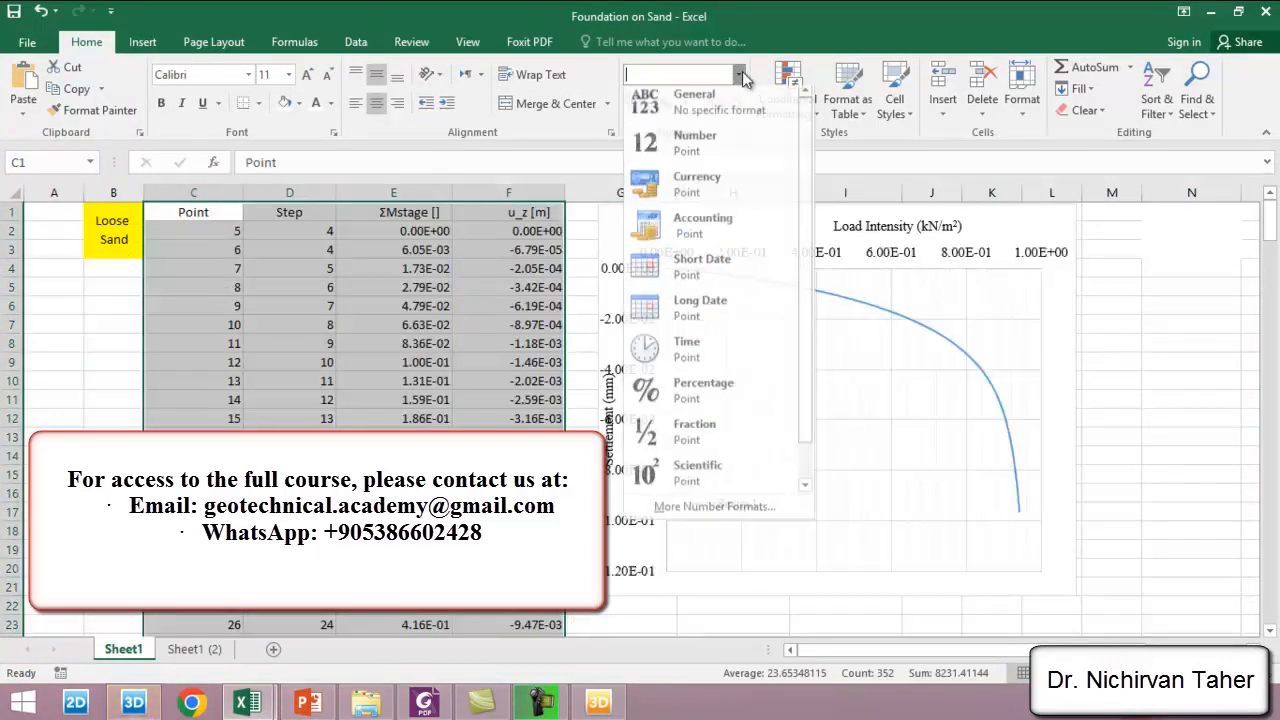
pyautogui.click(671, 117)
# Clear the Point and Step columns C and D and copy the ΣMstage and u_z columns into them from C1.
pyautogui.moveTo(300, 191); pyautogui.dragTo(217, 187)
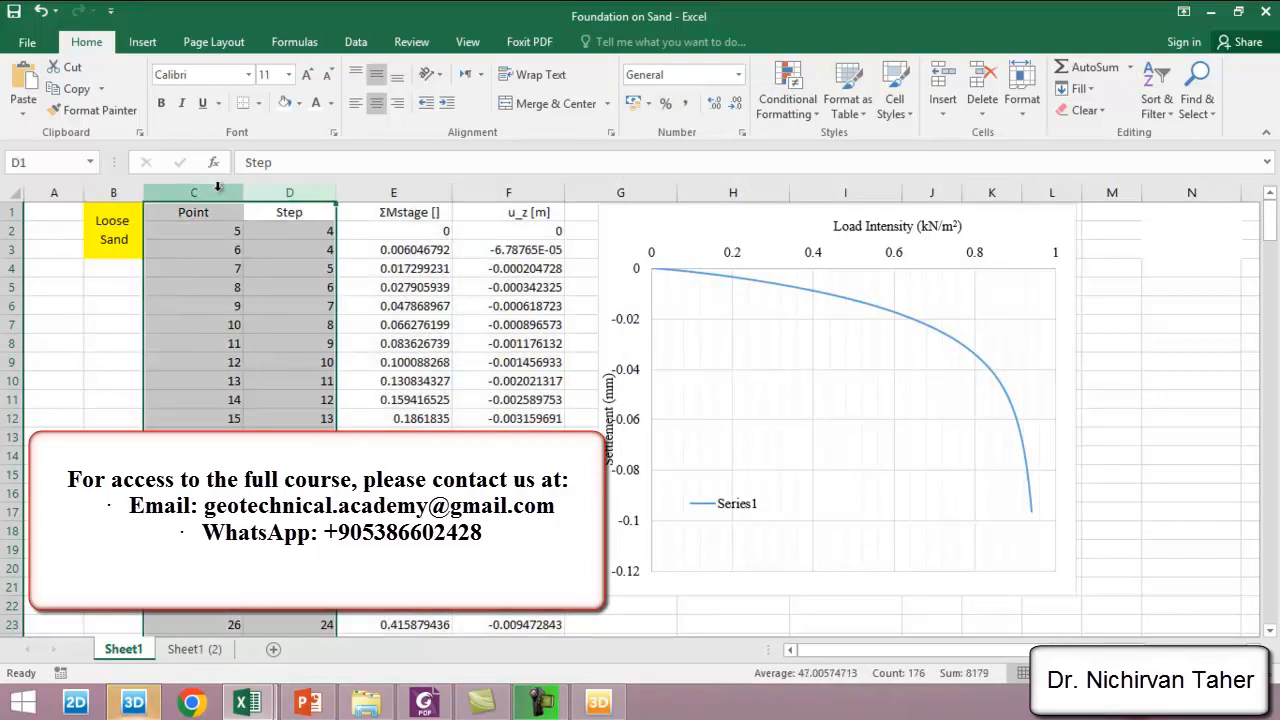
pyautogui.moveTo(535, 191); pyautogui.dragTo(432, 194)
pyautogui.rightClick(432, 194)
pyautogui.click(455, 169)
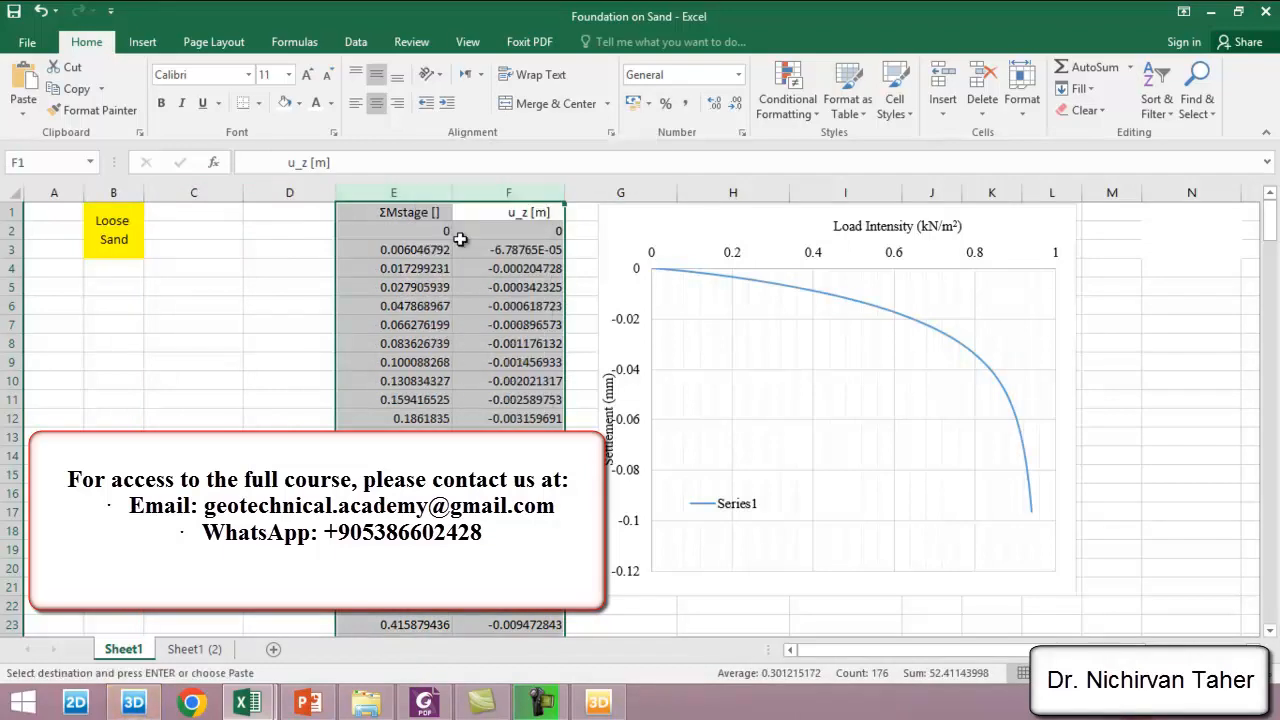
pyautogui.click(180, 207)
pyautogui.rightClick(180, 207)
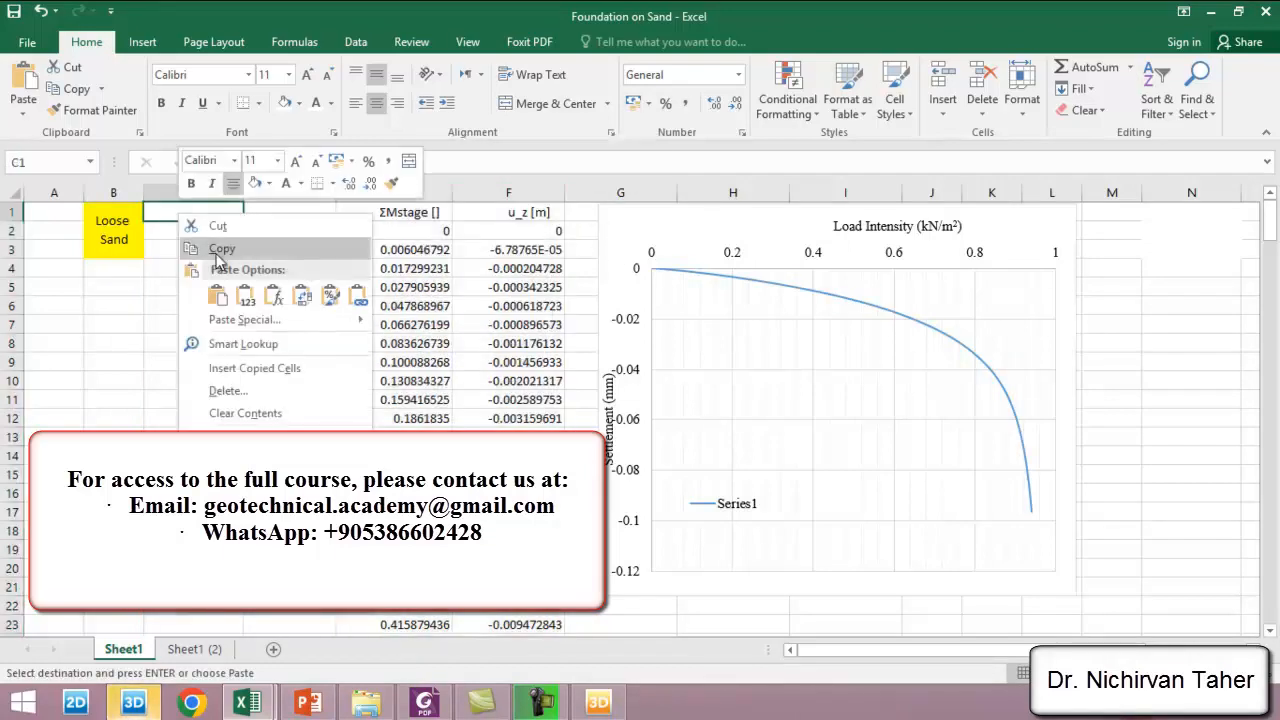
pyautogui.click(218, 293)
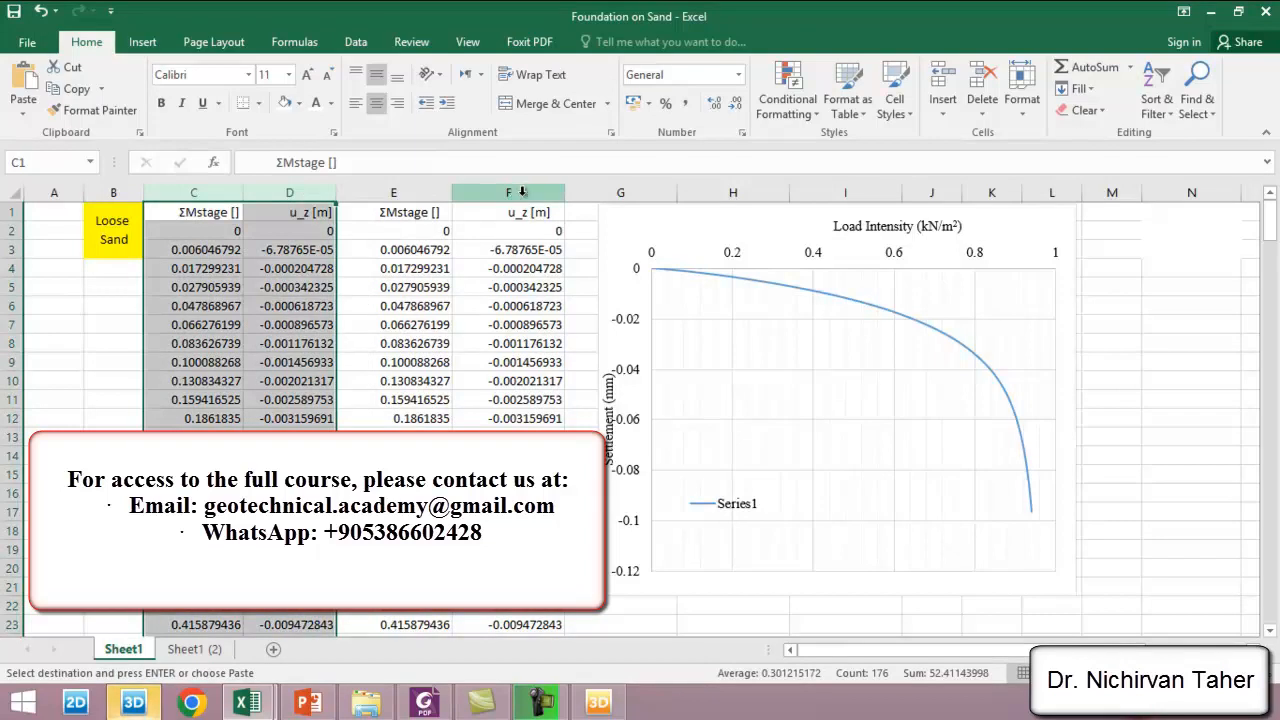
# Clear the duplicated ΣMstage and u_z data from columns E and F.
pyautogui.click(465, 197)
pyautogui.moveTo(465, 197); pyautogui.dragTo(429, 205)
pyautogui.press('Delete')
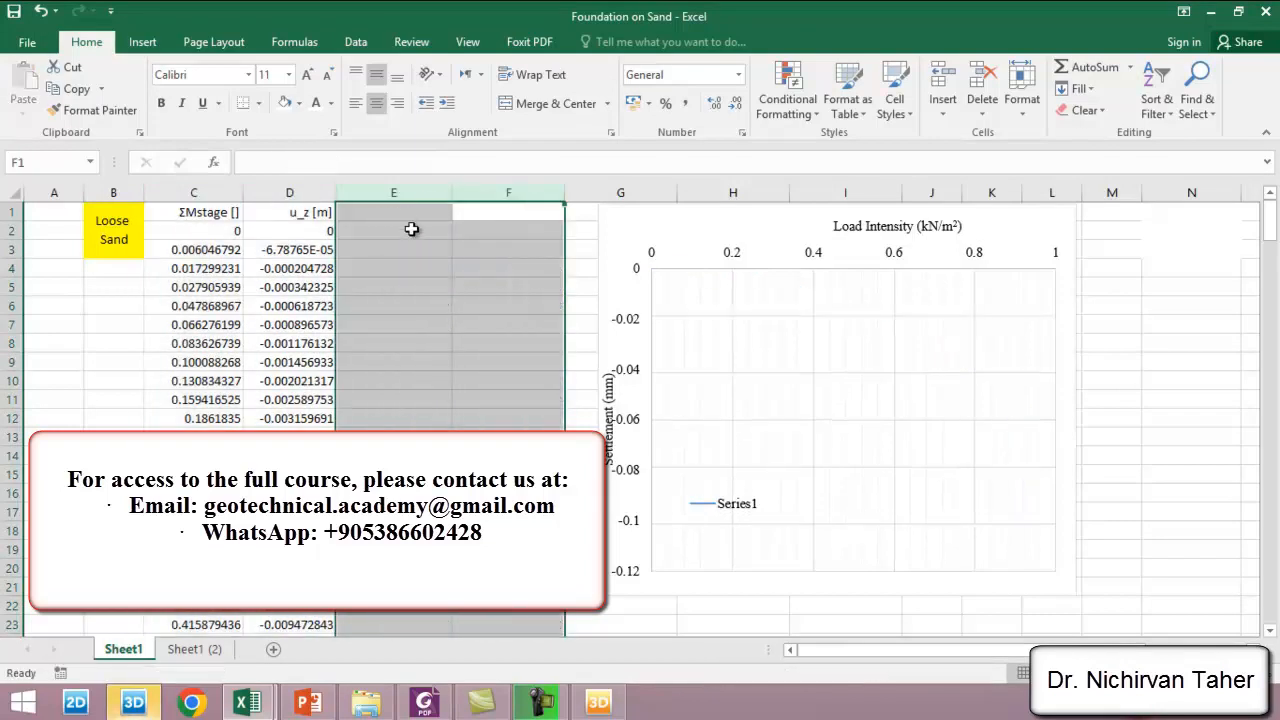
# Enter the column headings Load (kn/m2) in E1 and Setllement (mm) in F1.
pyautogui.click(413, 220)
pyautogui.write('Loa')
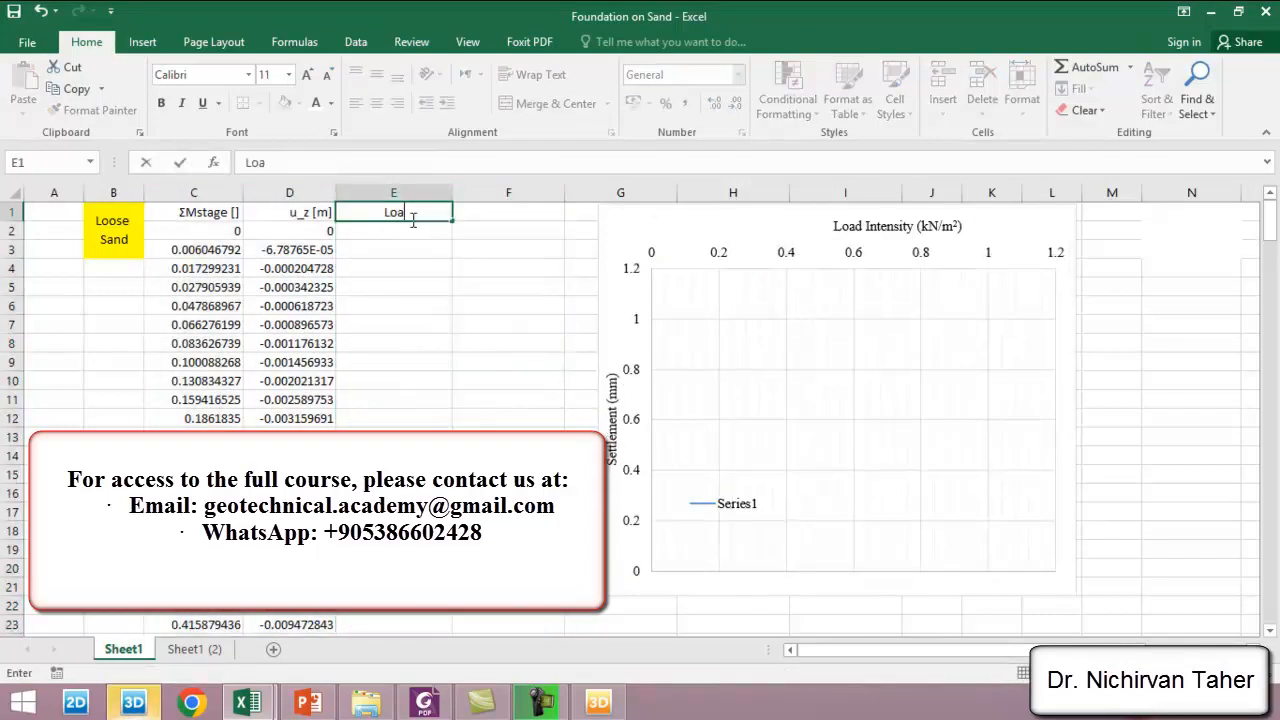
pyautogui.write('d')
pyautogui.click(540, 217)
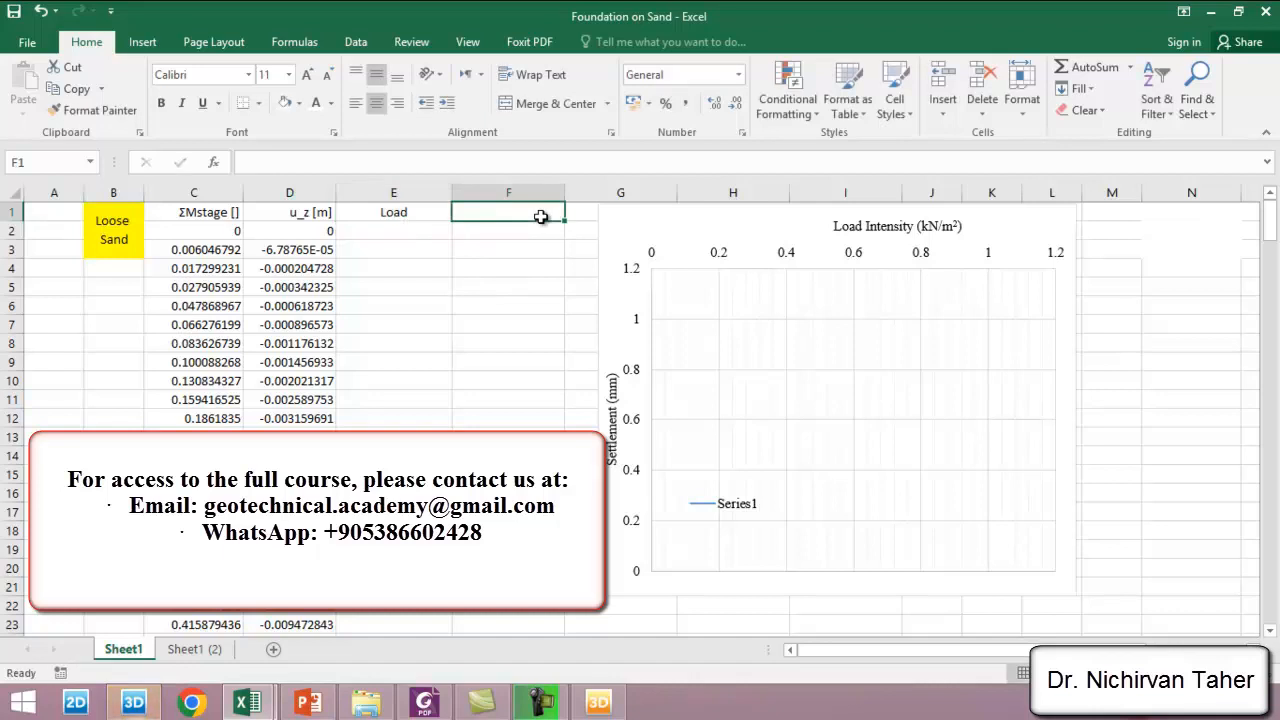
pyautogui.write('Setllement')
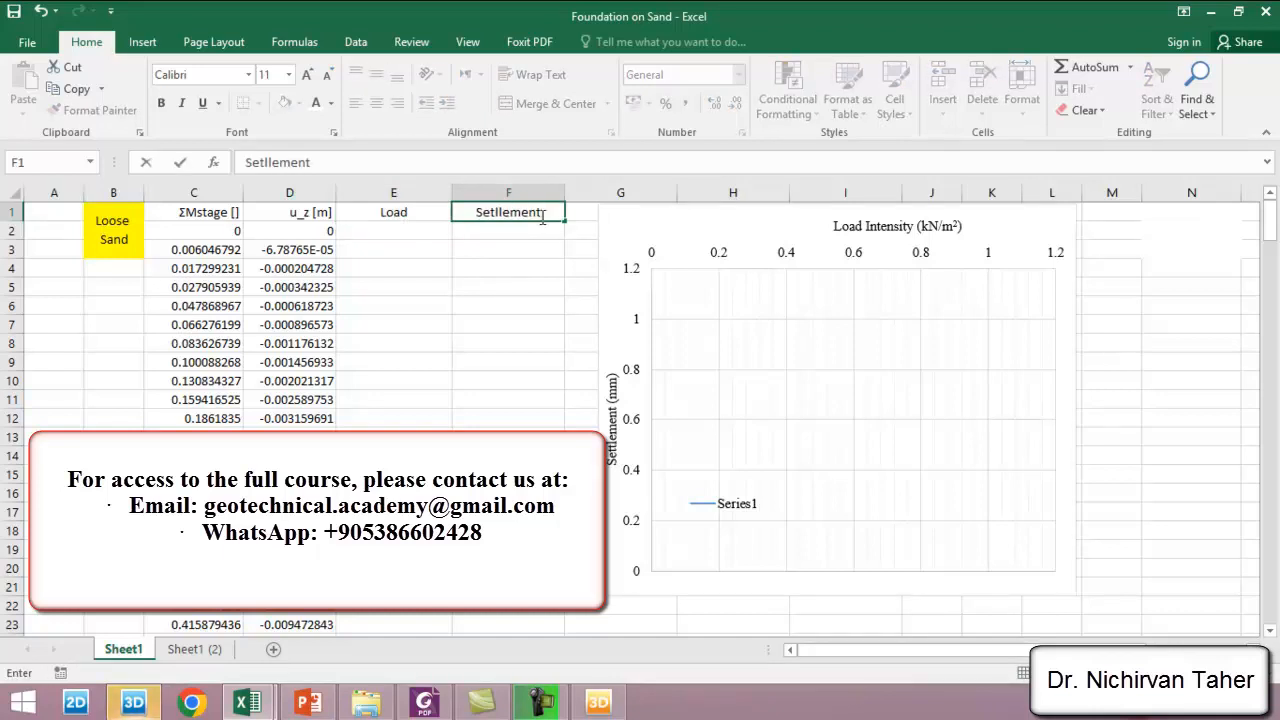
pyautogui.doubleClick(425, 212)
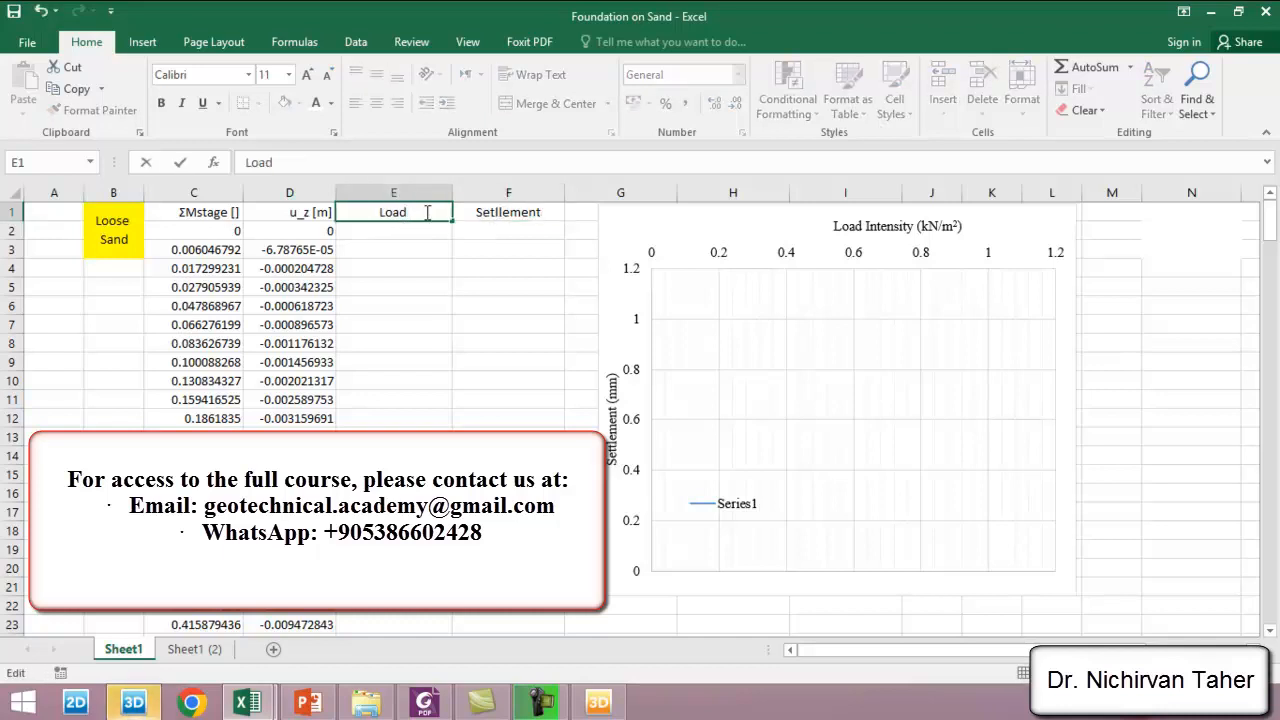
pyautogui.write('(kn')
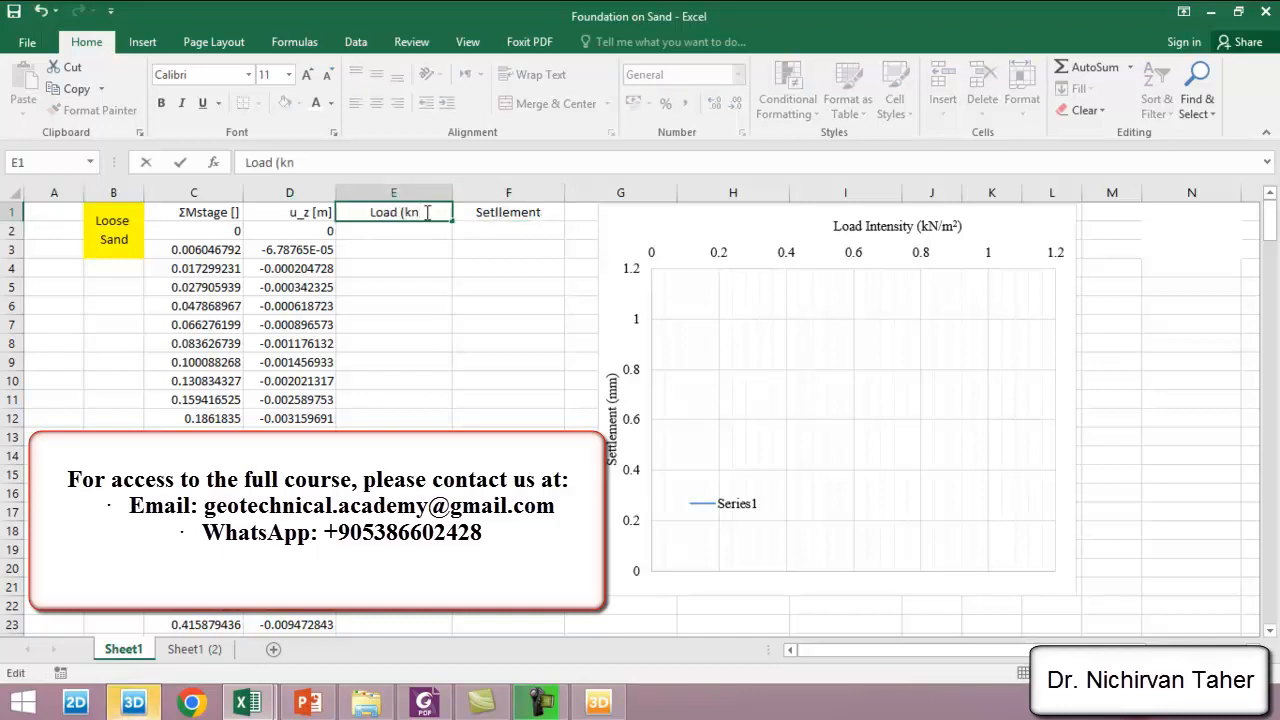
pyautogui.write('/m2)')
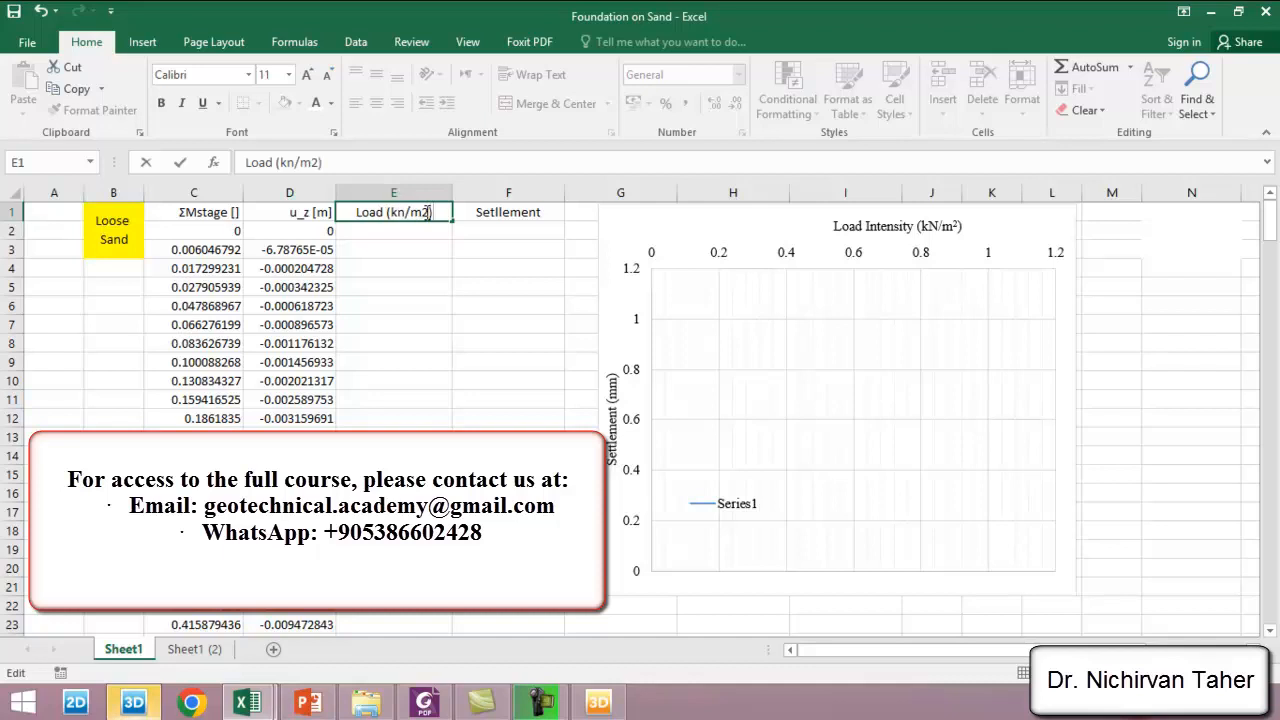
pyautogui.doubleClick(547, 215)
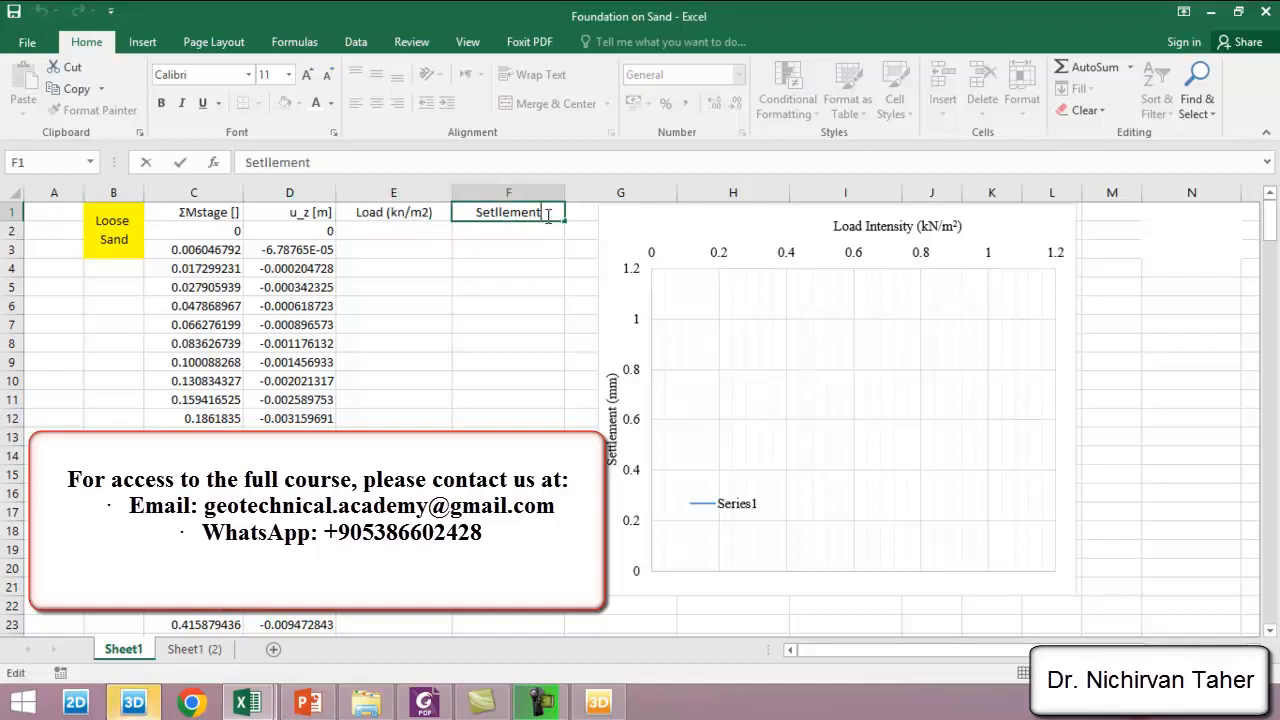
pyautogui.write('(mm)')
pyautogui.click(544, 285)
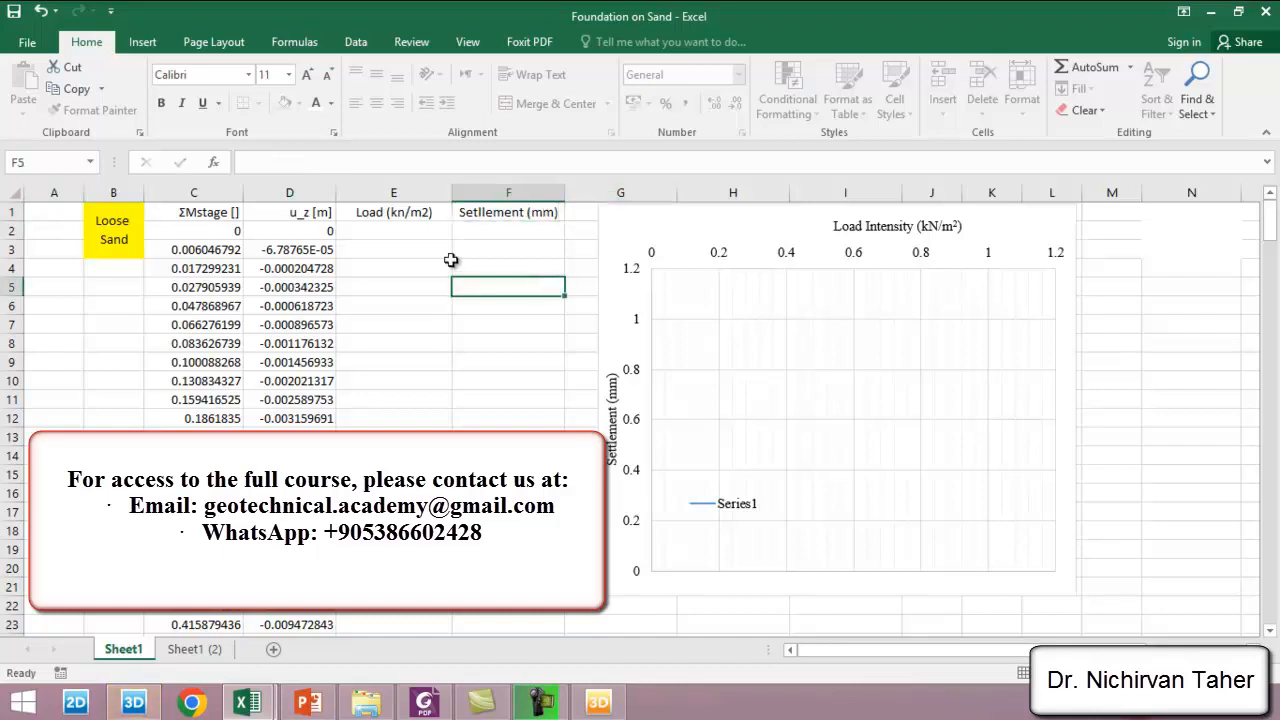
# Calculate the load in column E with =C2*120 in E2 and fill the formula down alongside the data.
pyautogui.click(415, 232)
pyautogui.write('=')
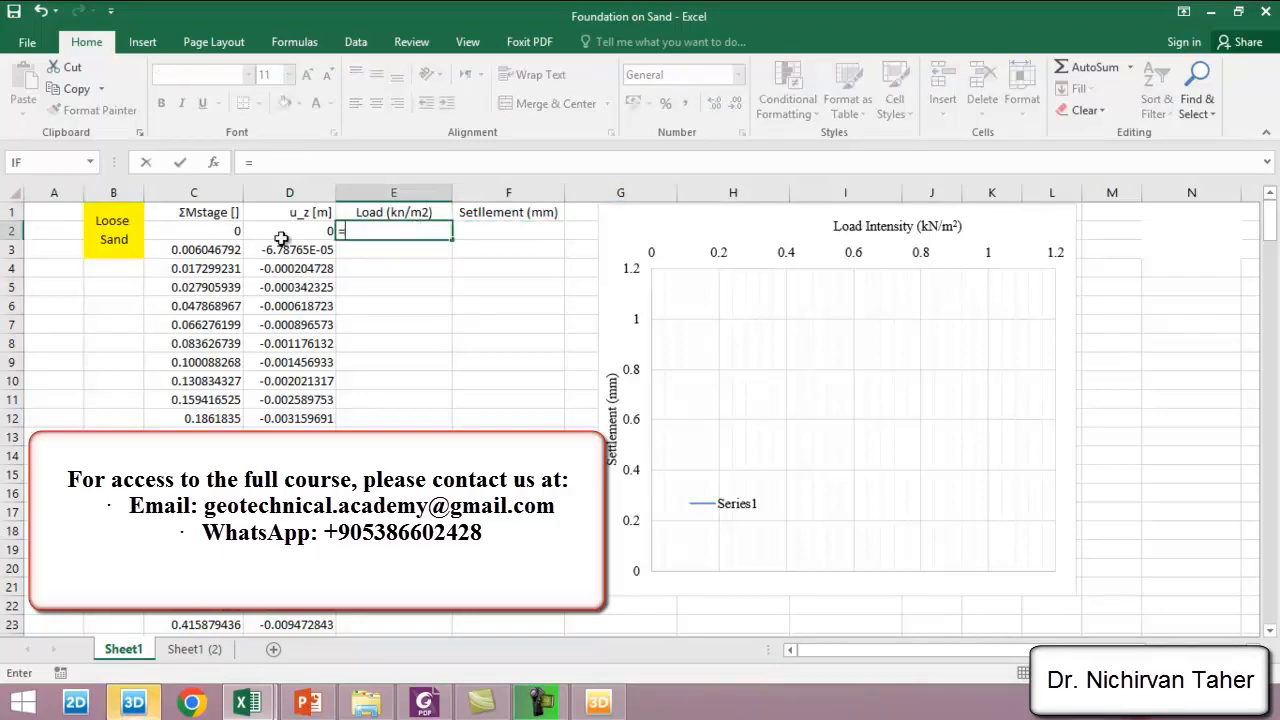
pyautogui.click(229, 232)
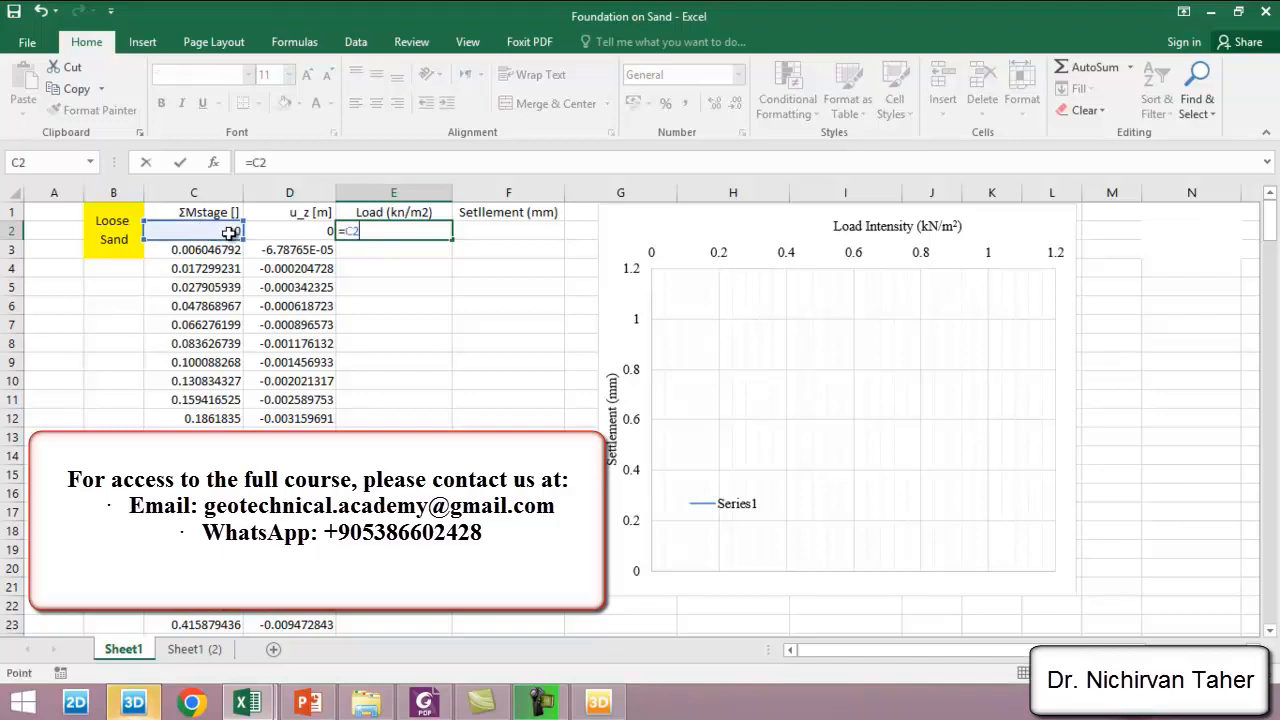
pyautogui.write('*12')
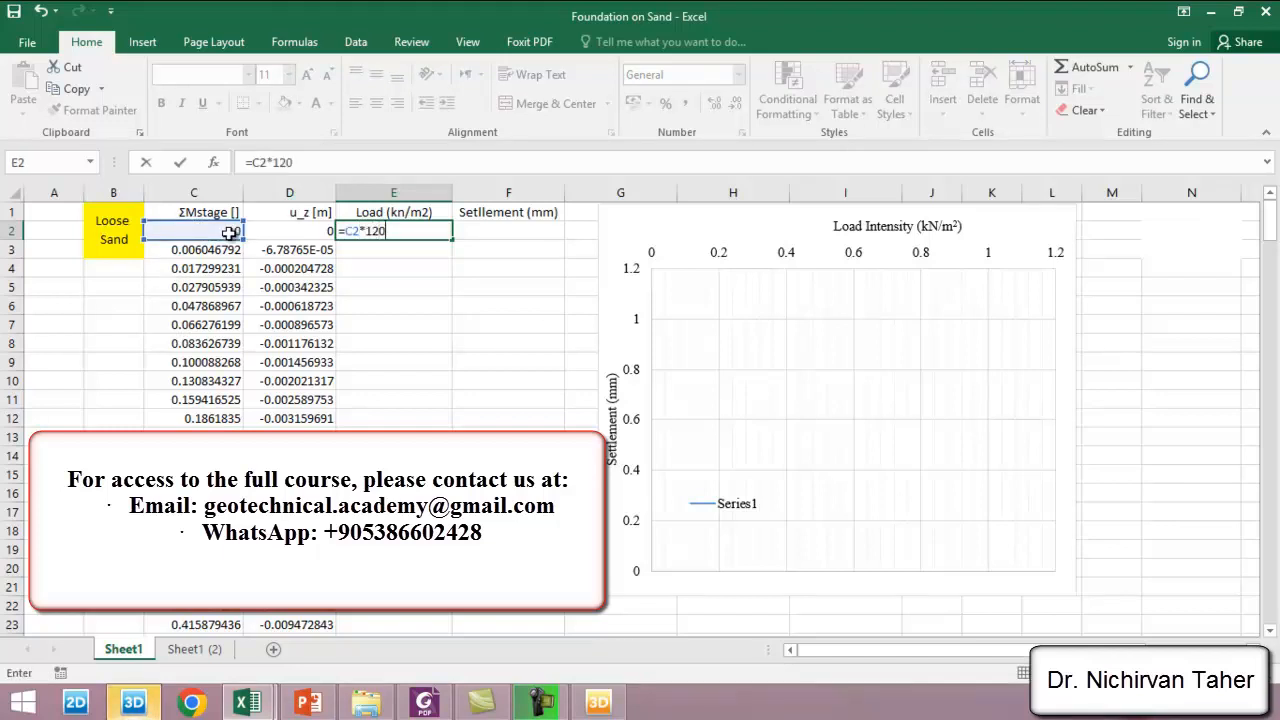
pyautogui.write('0')
pyautogui.press('Return')
pyautogui.click(442, 233)
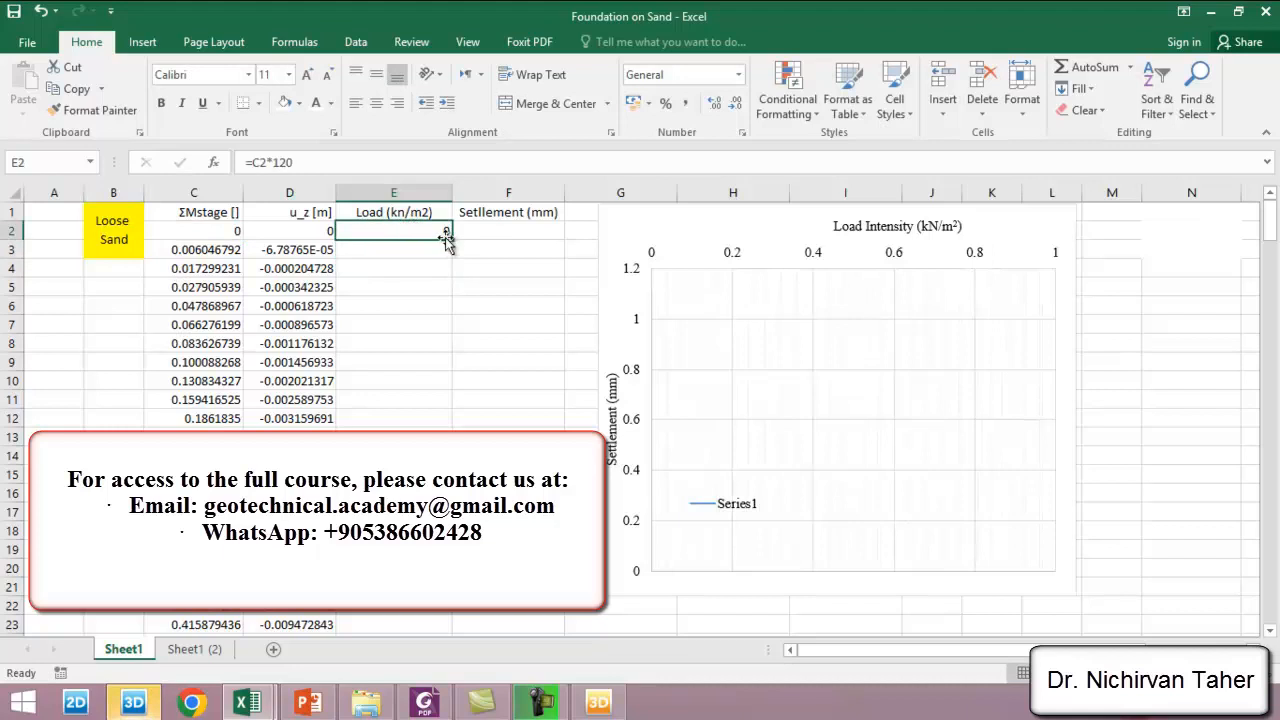
pyautogui.doubleClick(445, 238)
# Calculate the settlement in column F with =D2*1000 in F2 and fill the formula down alongside the data.
pyautogui.click(491, 230)
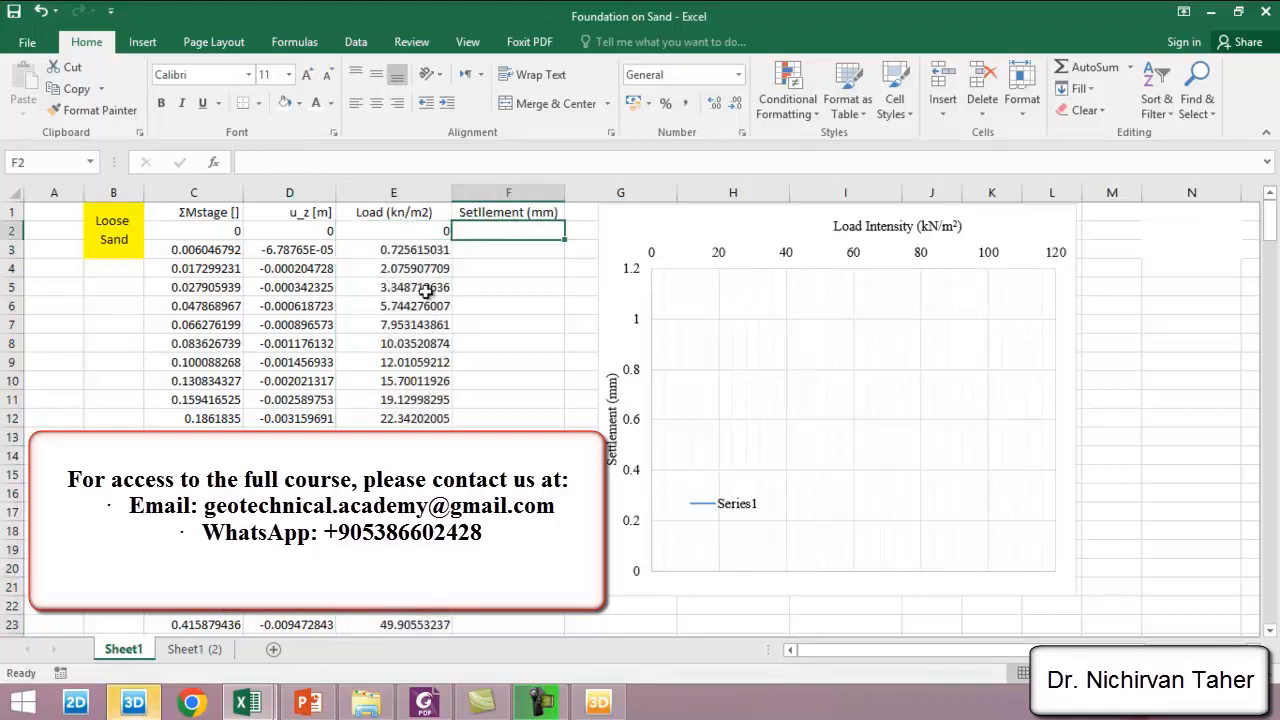
pyautogui.write('=')
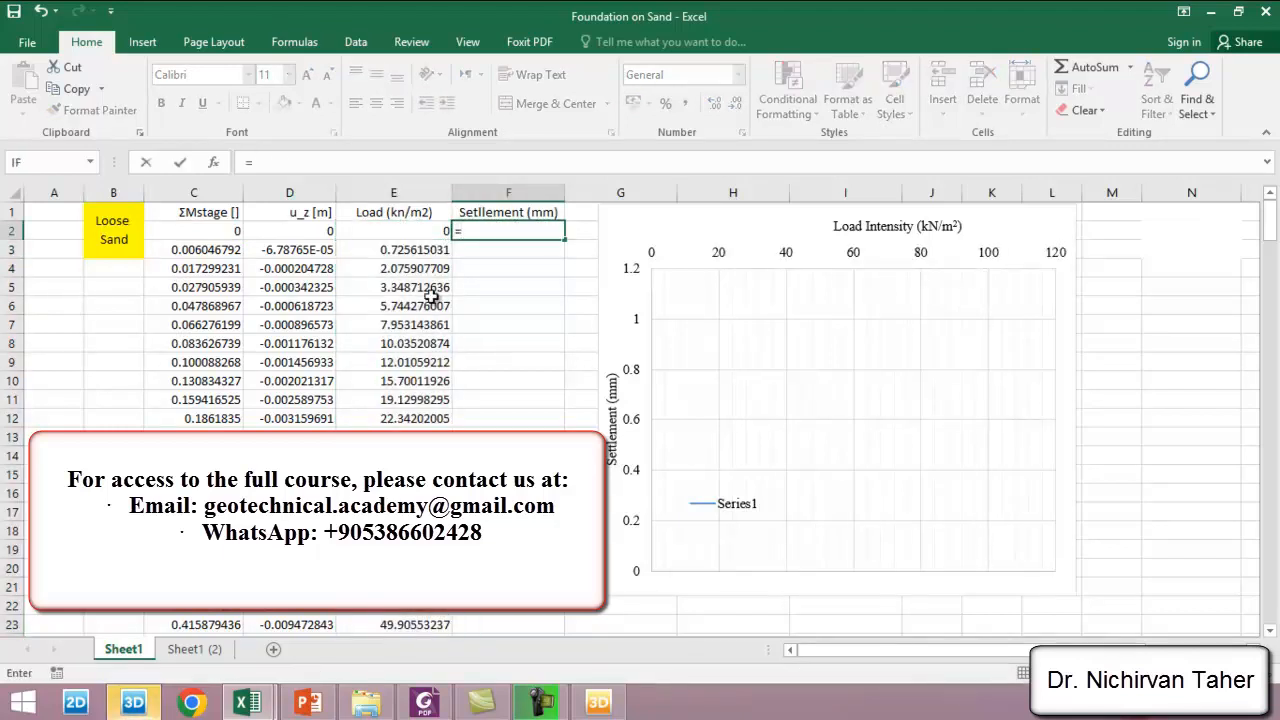
pyautogui.click(305, 228)
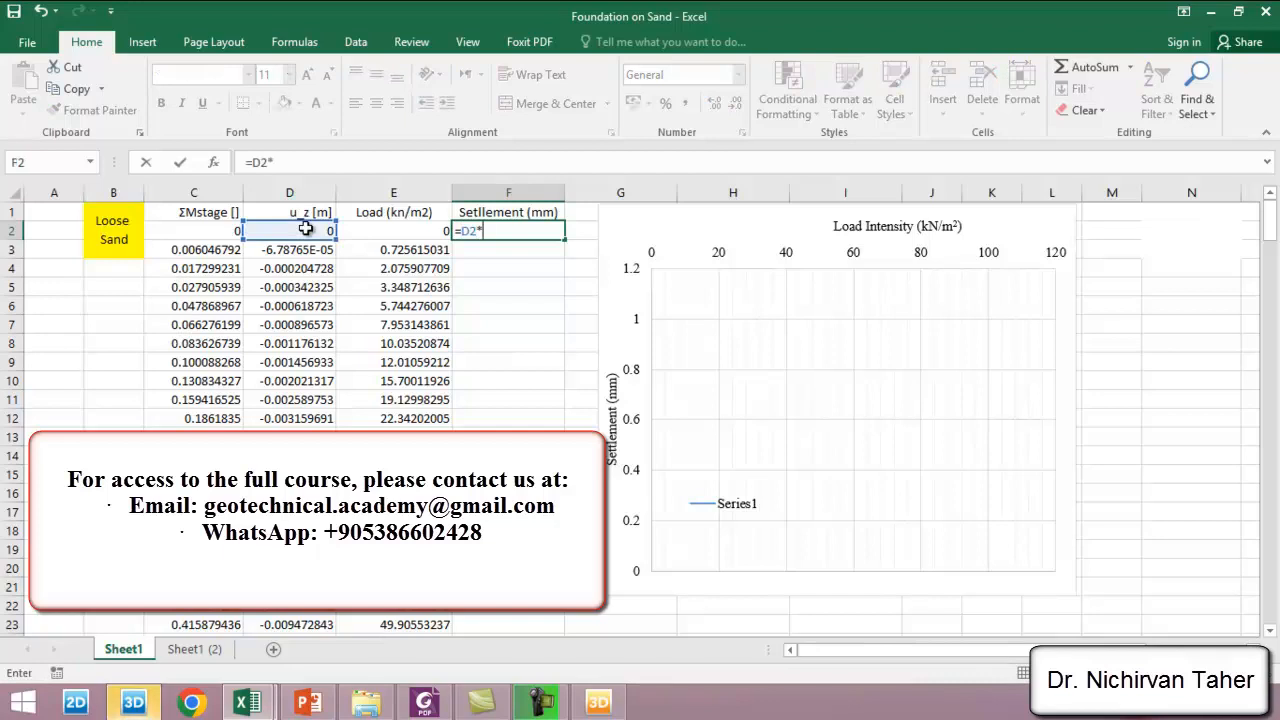
pyautogui.write('*1000')
pyautogui.hotkey('ctrl', 'Return')
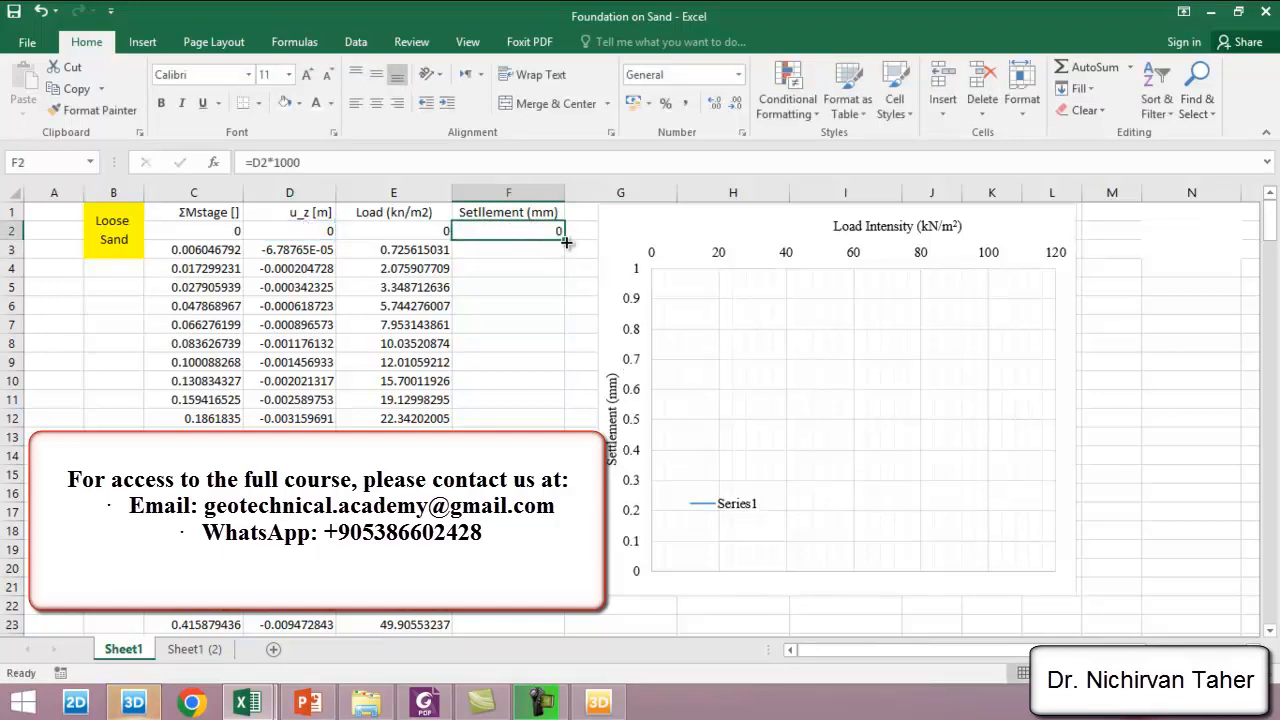
pyautogui.doubleClick(566, 242)
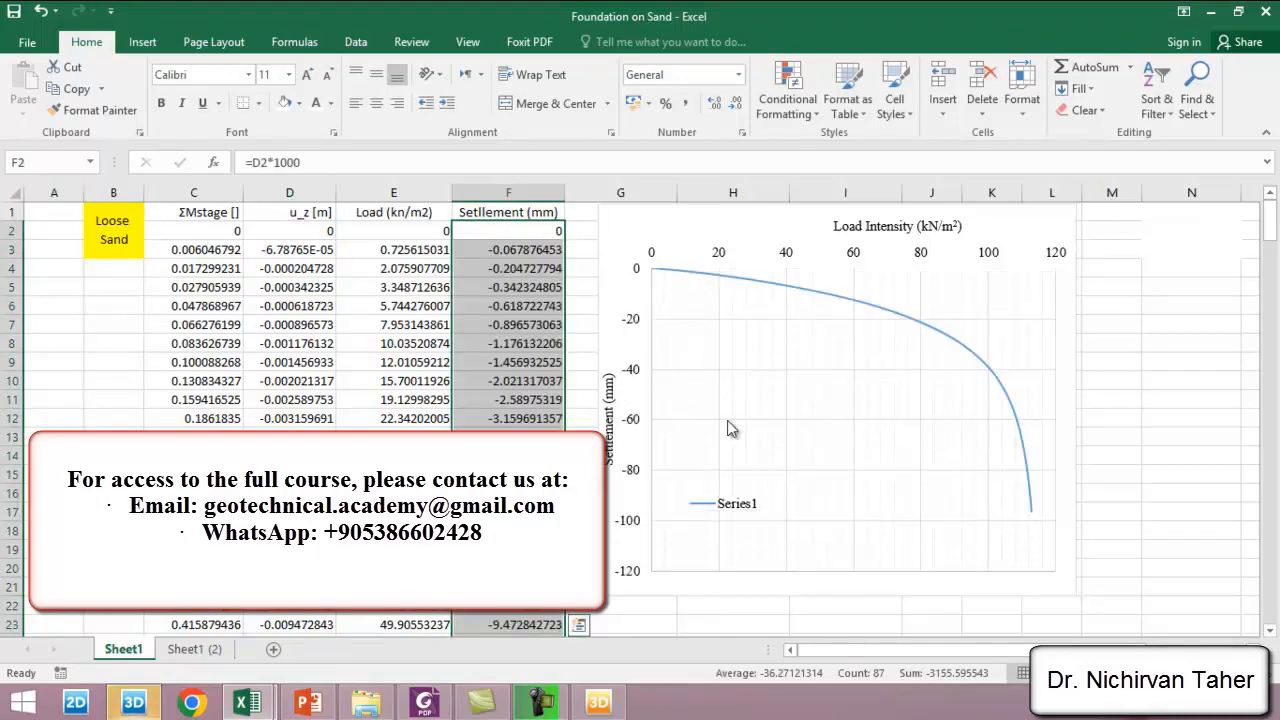
# Extend the chart series to X values E2:E88 and Y values F2:F88, and enlarge the chart slightly.
pyautogui.scroll(-6, 790, 460)
pyautogui.scroll(5, 880, 378)
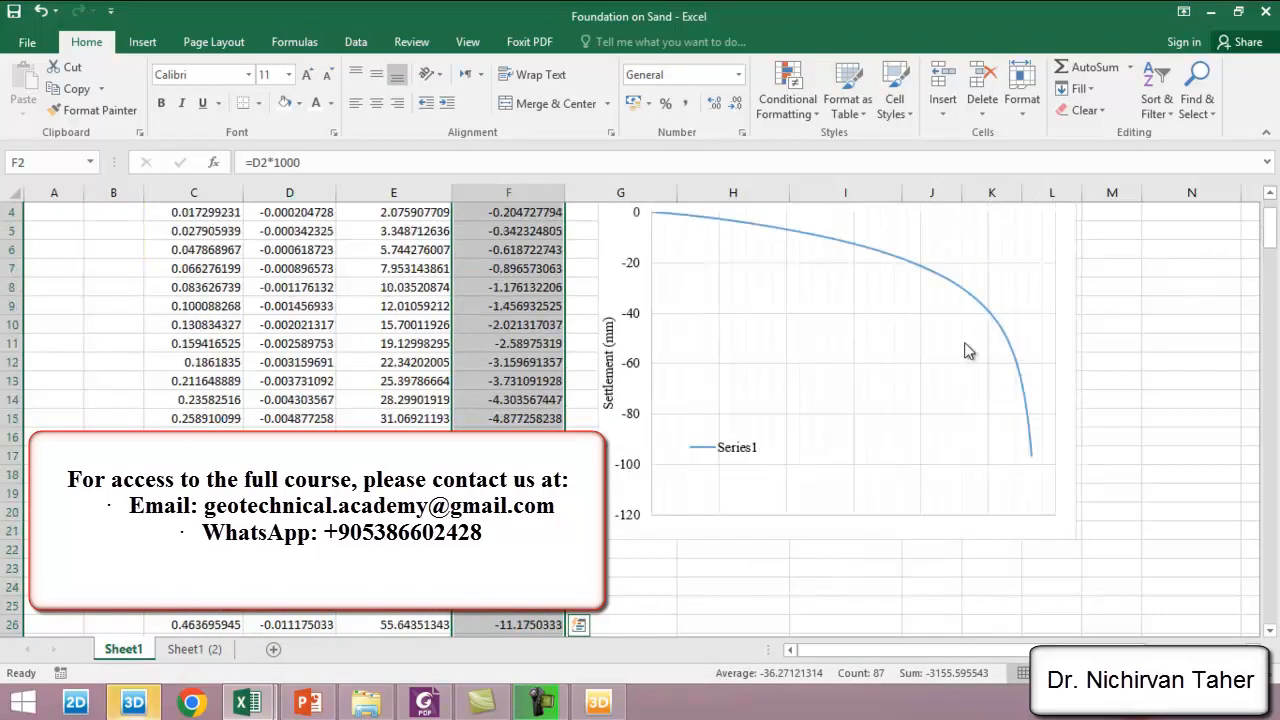
pyautogui.click(983, 316)
pyautogui.scroll(-20, 983, 316)
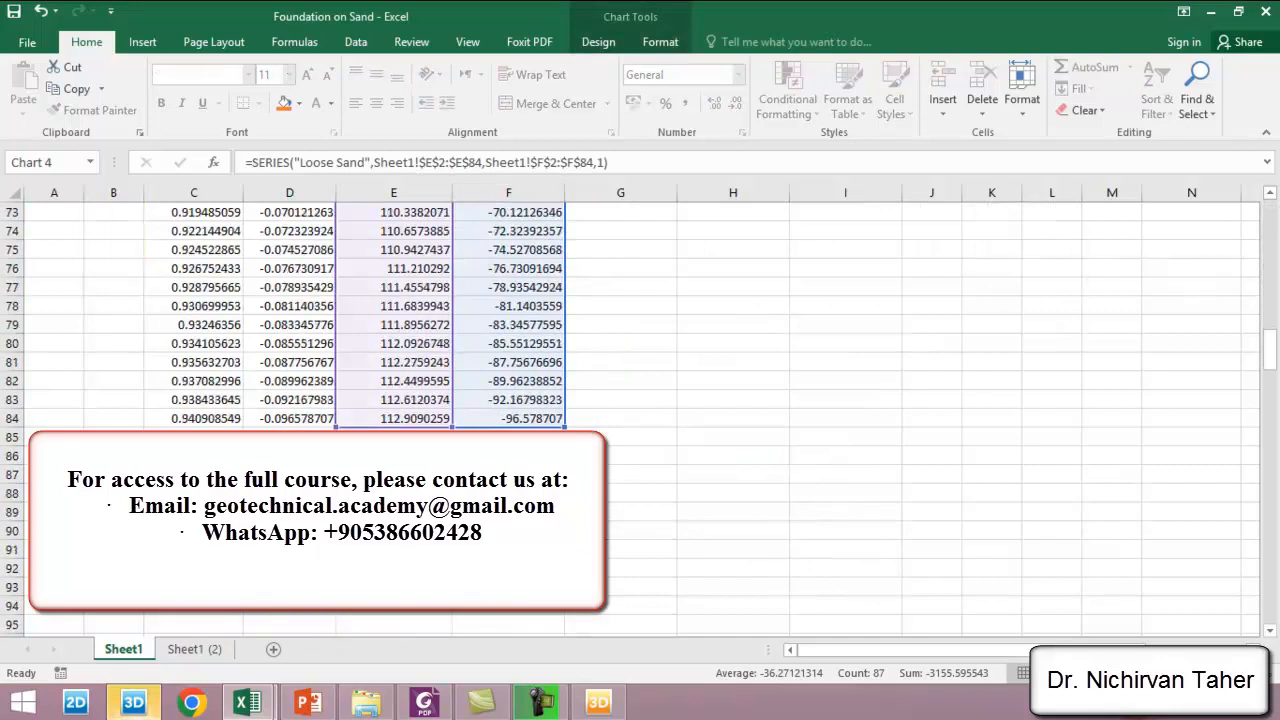
pyautogui.moveTo(562, 342); pyautogui.dragTo(566, 389)
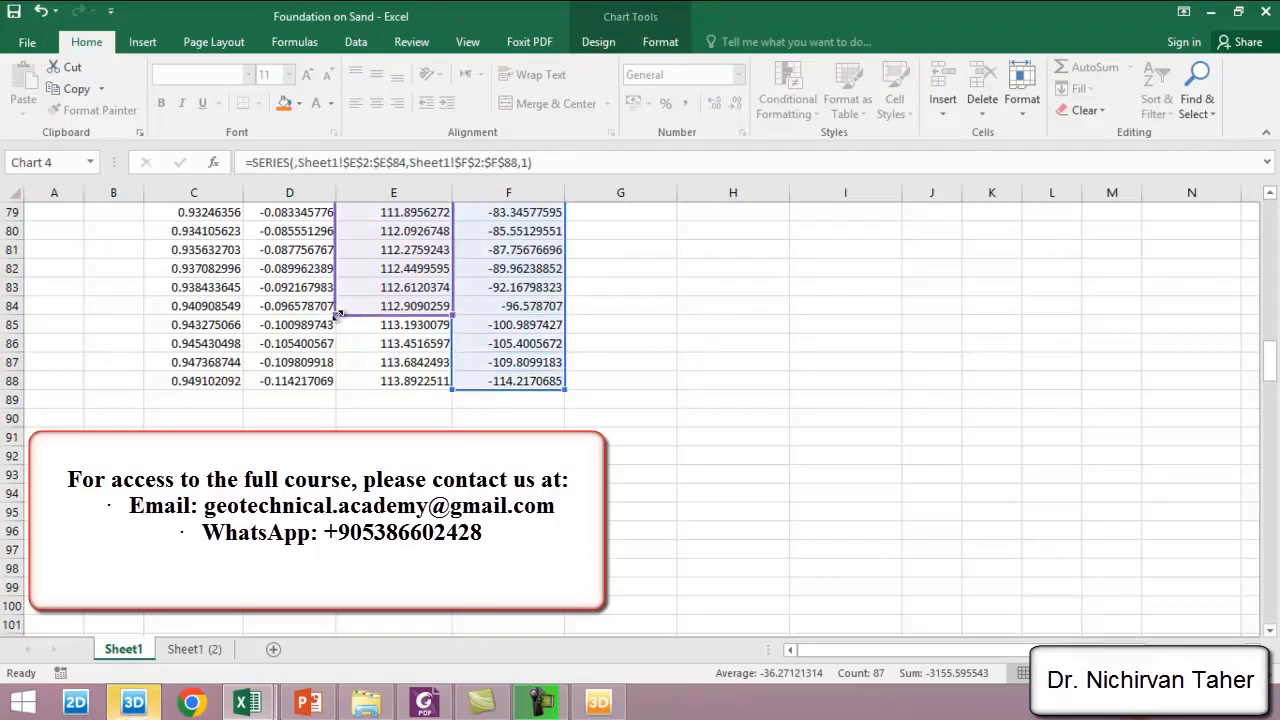
pyautogui.moveTo(338, 314); pyautogui.dragTo(340, 389)
pyautogui.scroll(20, 710, 392)
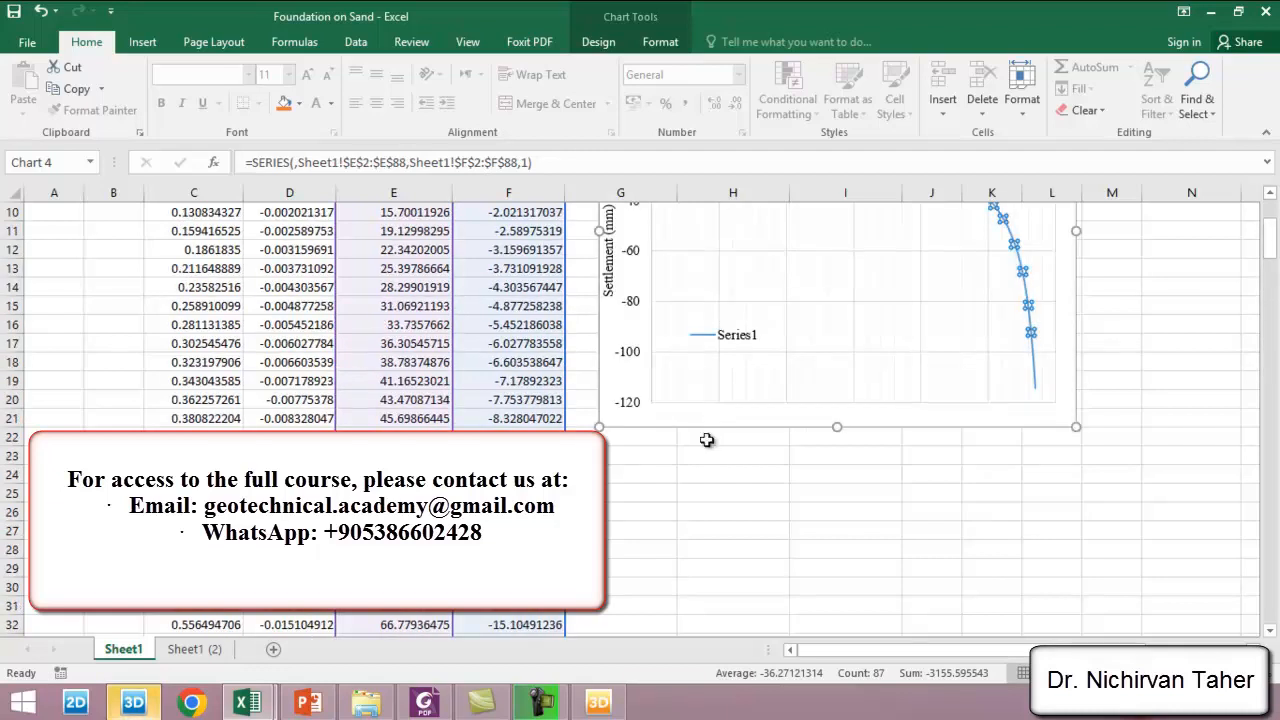
pyautogui.scroll(3, 713, 424)
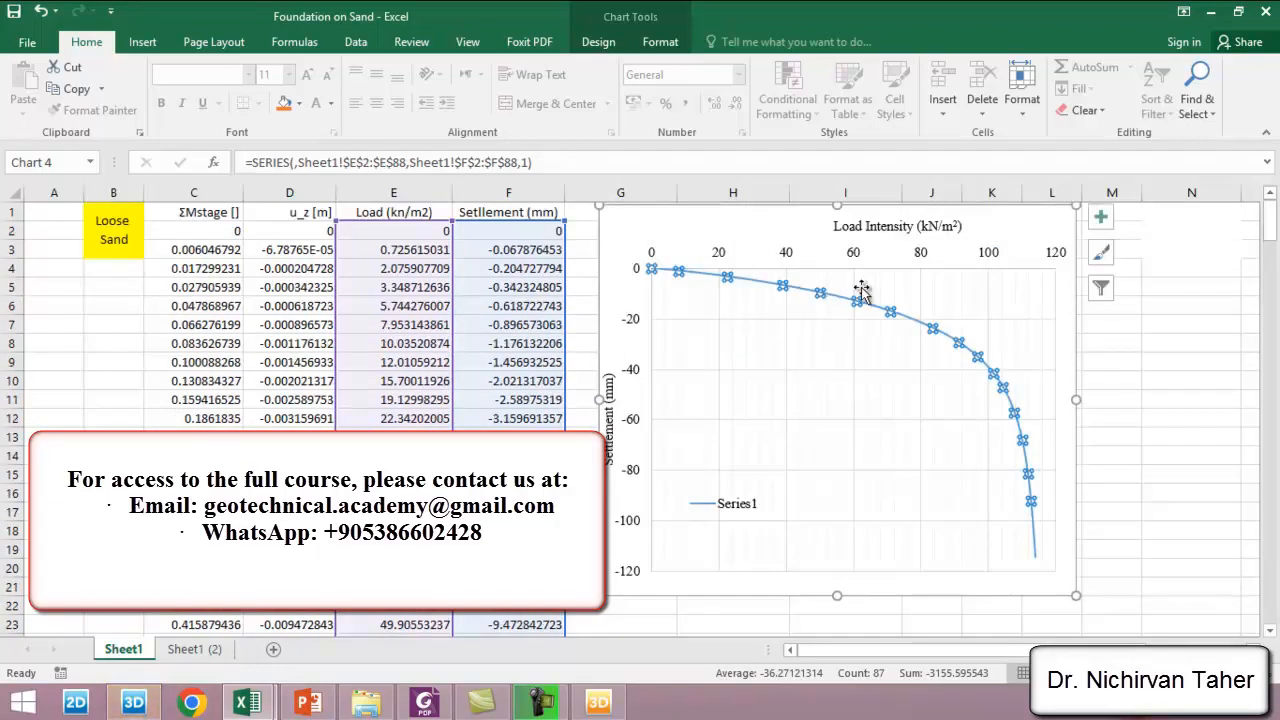
pyautogui.click(797, 234)
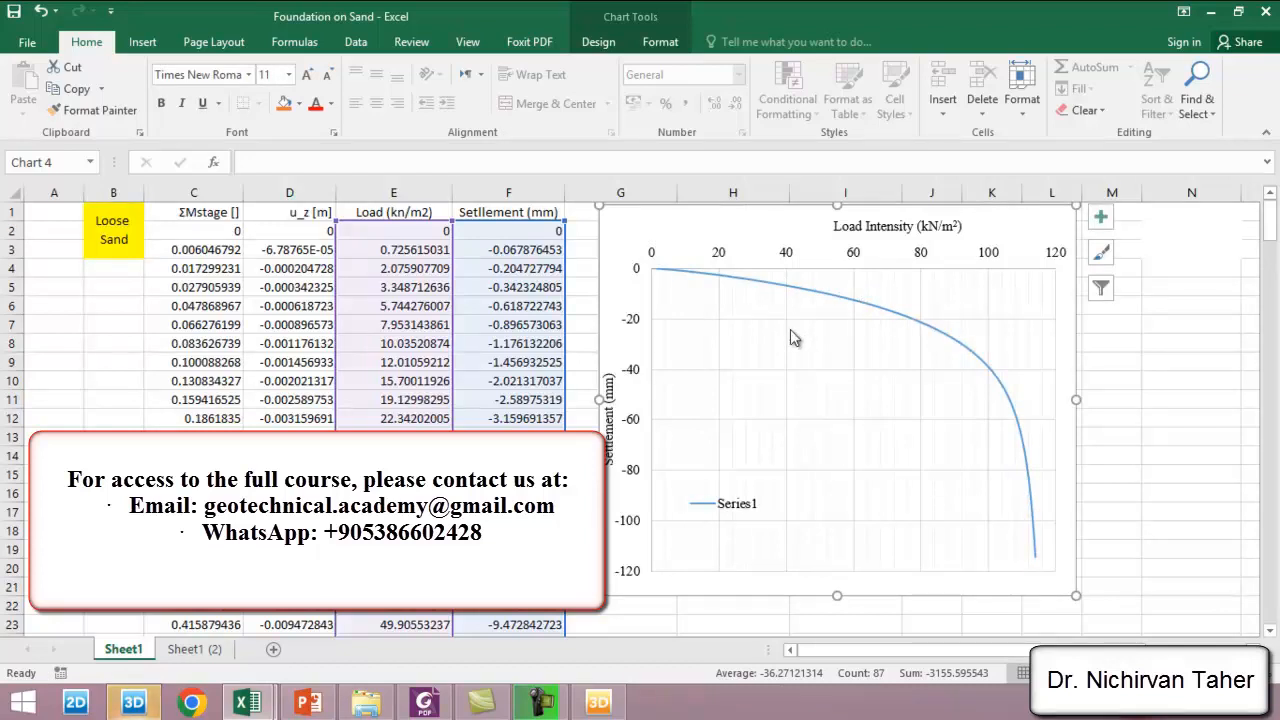
pyautogui.moveTo(1076, 594); pyautogui.dragTo(1138, 614)
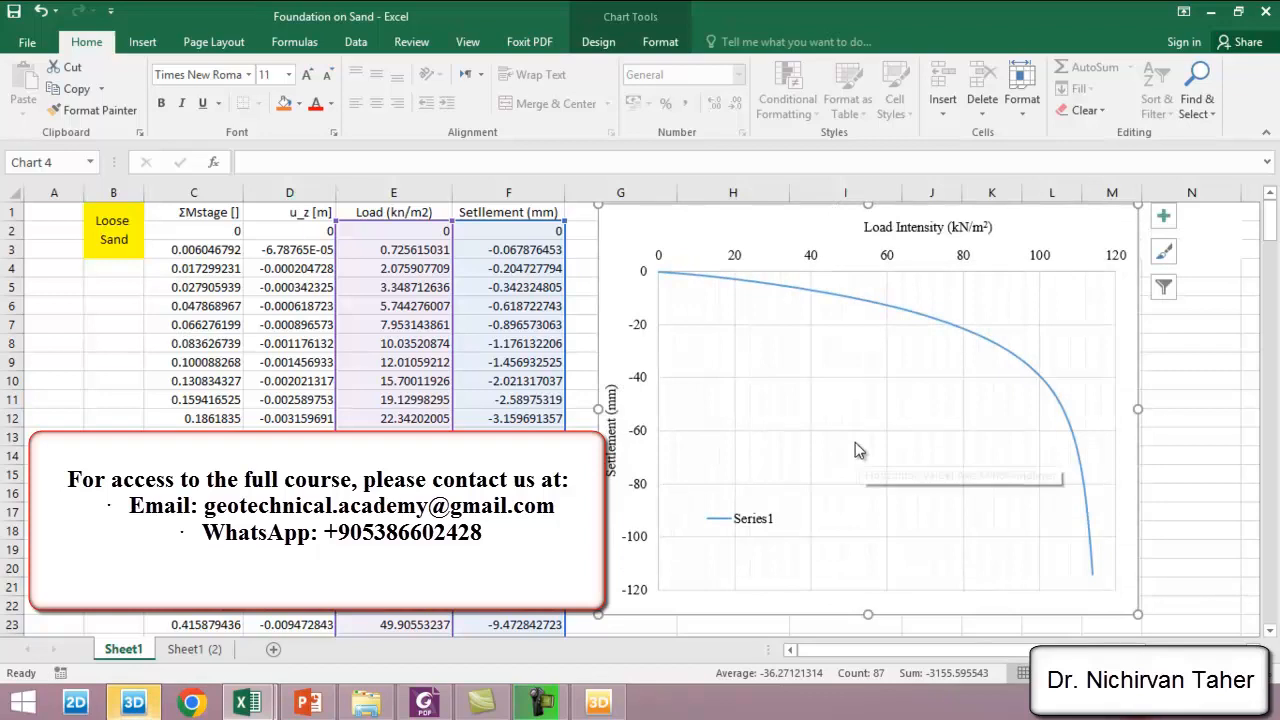
# Rename the chart's data series to Footing on Loose Sand.
pyautogui.rightClick(764, 508)
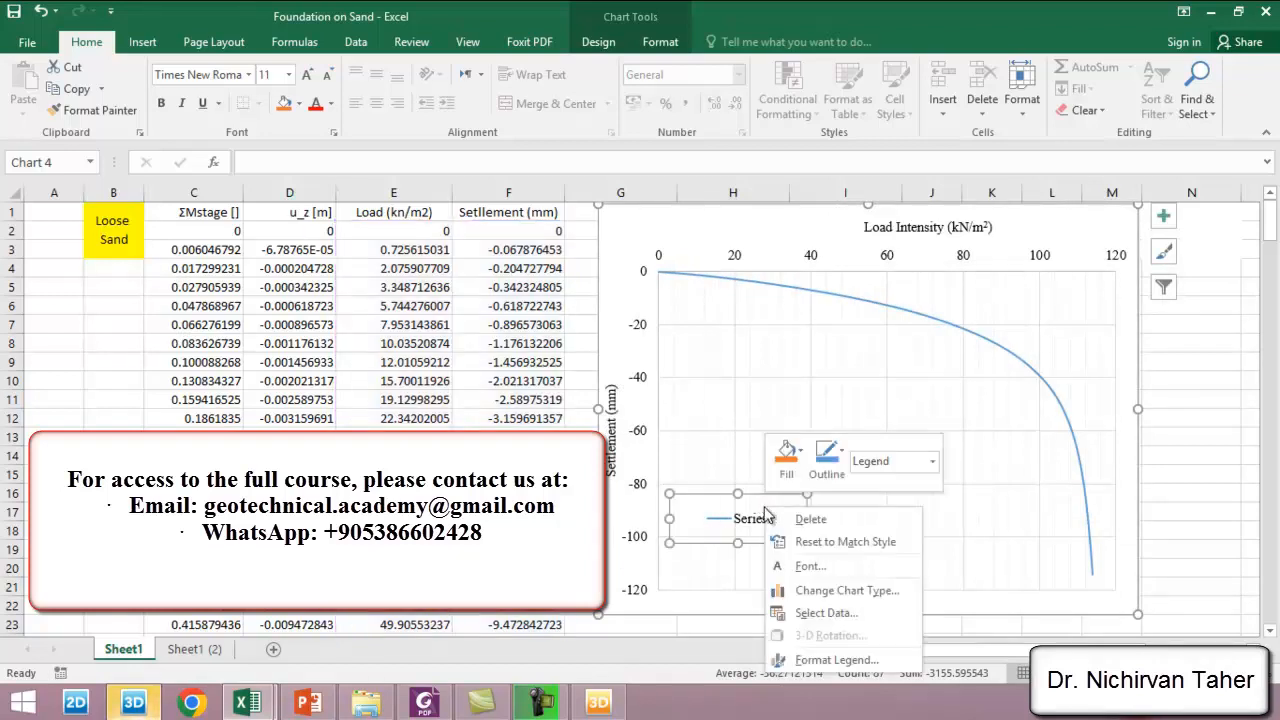
pyautogui.click(826, 613)
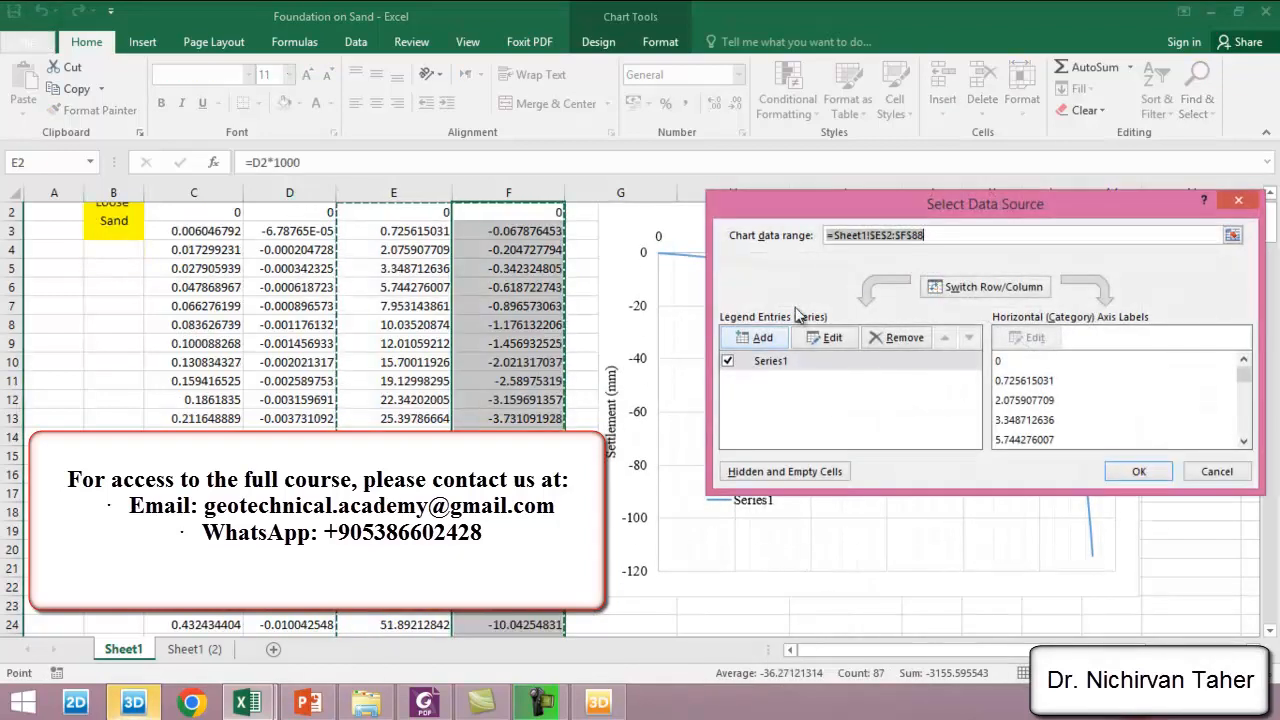
pyautogui.click(829, 340)
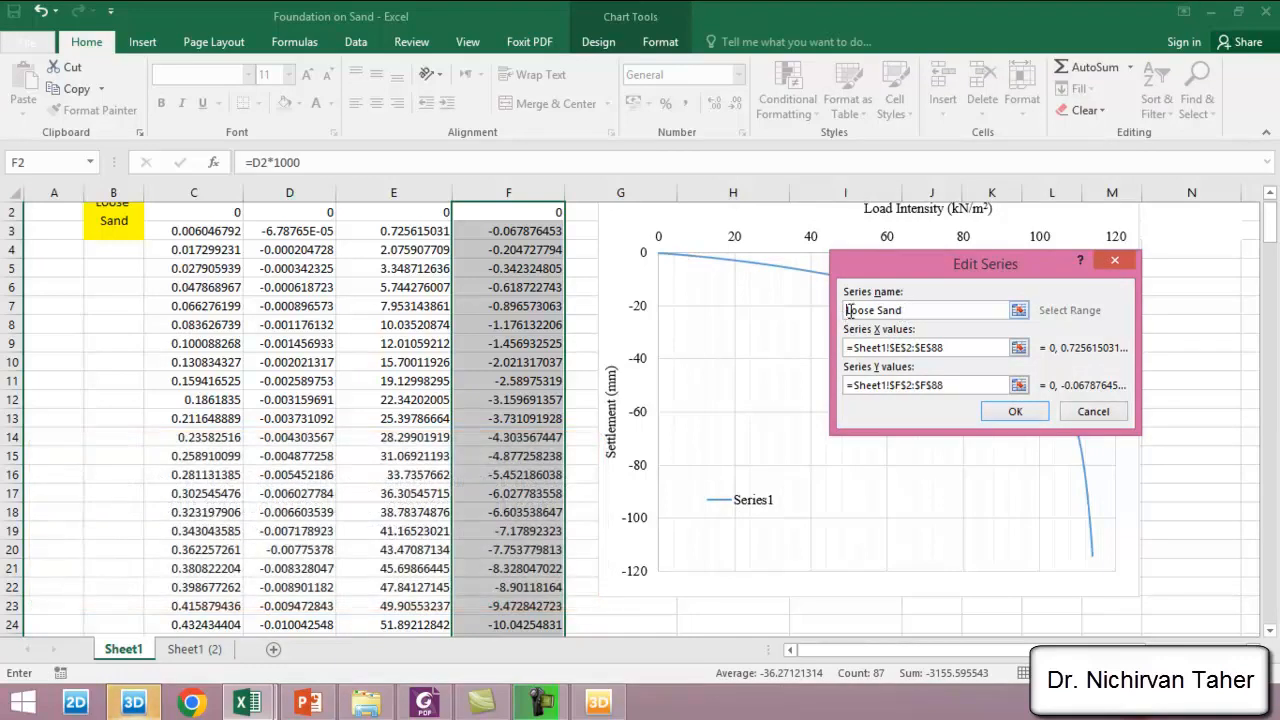
pyautogui.write('Footing ')
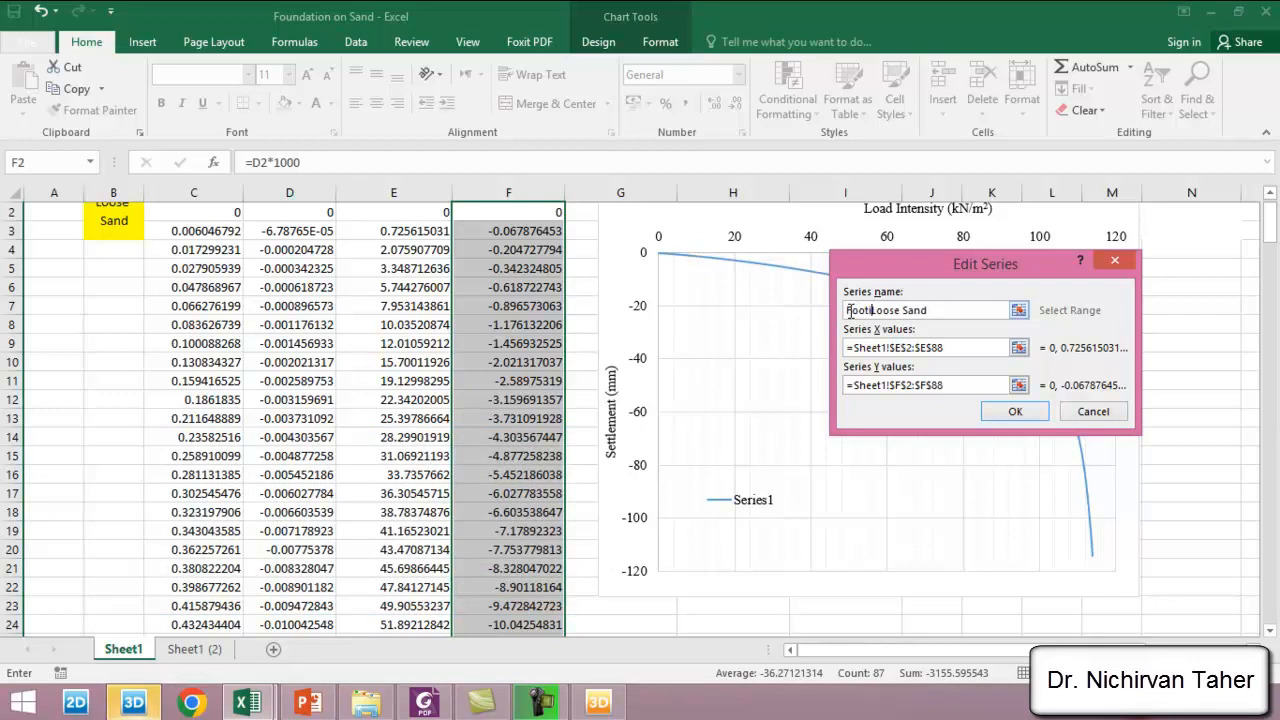
pyautogui.write('on')
pyautogui.click(1020, 412)
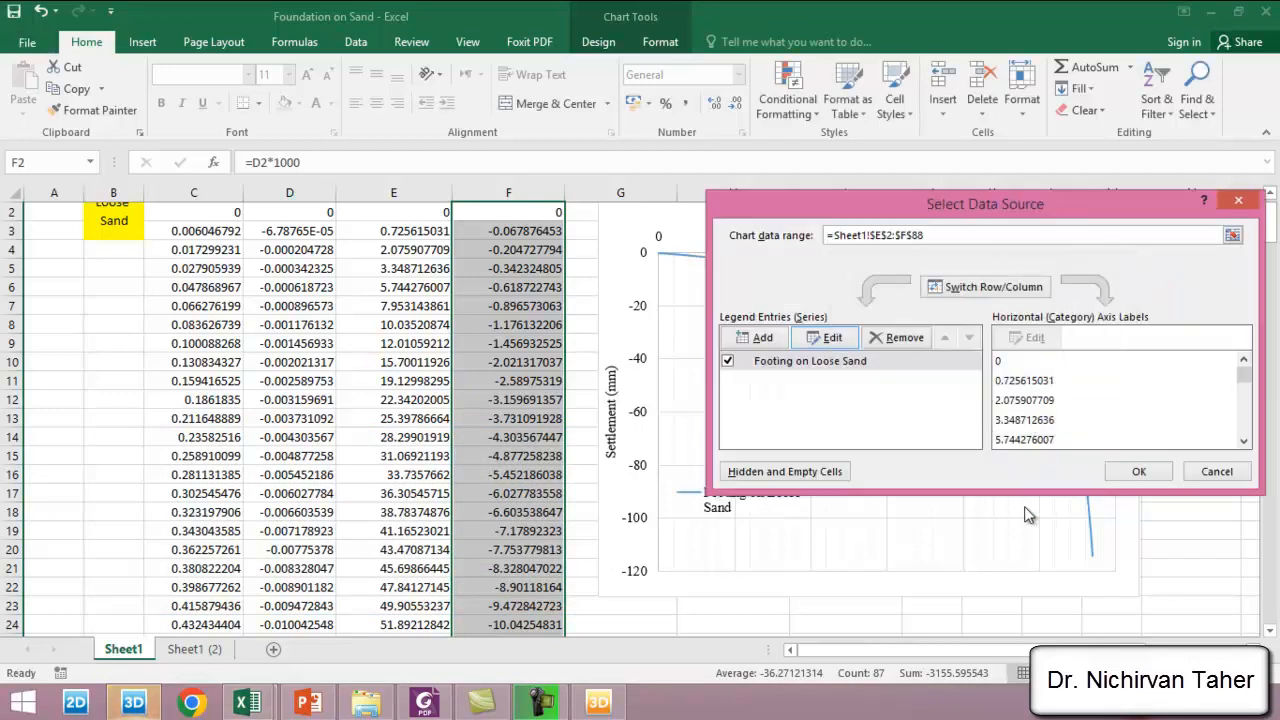
pyautogui.click(1138, 472)
pyautogui.scroll(1, 888, 416)
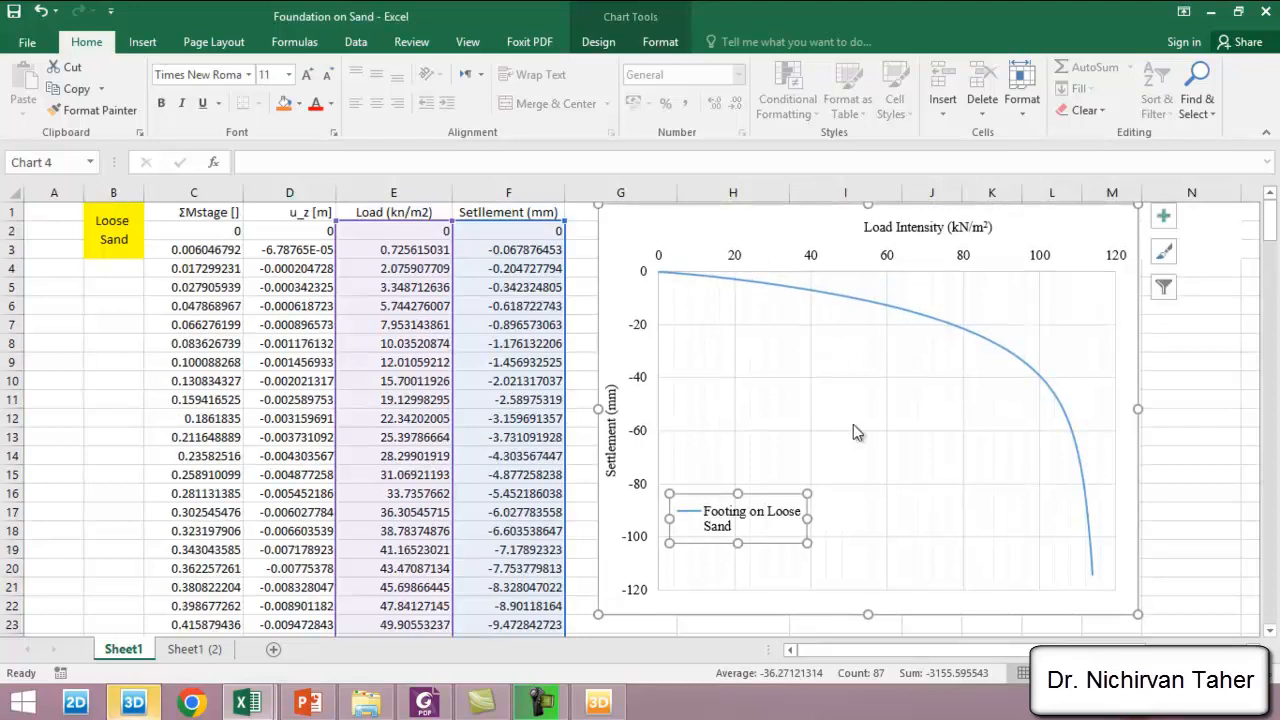
# Draw a straight tangent line along the curve's steep end up past the load axis, about 9.55 cm high and 1.01 cm wide.
pyautogui.hscroll(1, 1206, 609)
pyautogui.moveTo(1118, 650); pyautogui.dragTo(1152, 650)
pyautogui.click(138, 41)
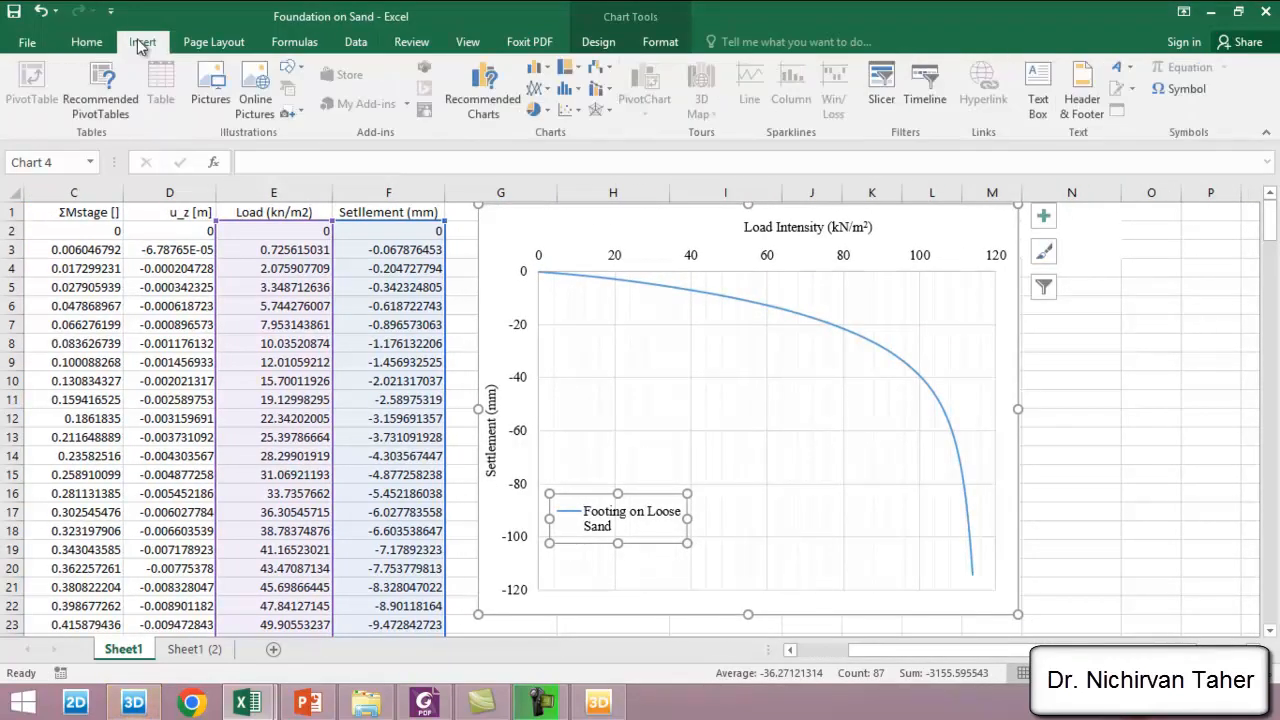
pyautogui.click(291, 76)
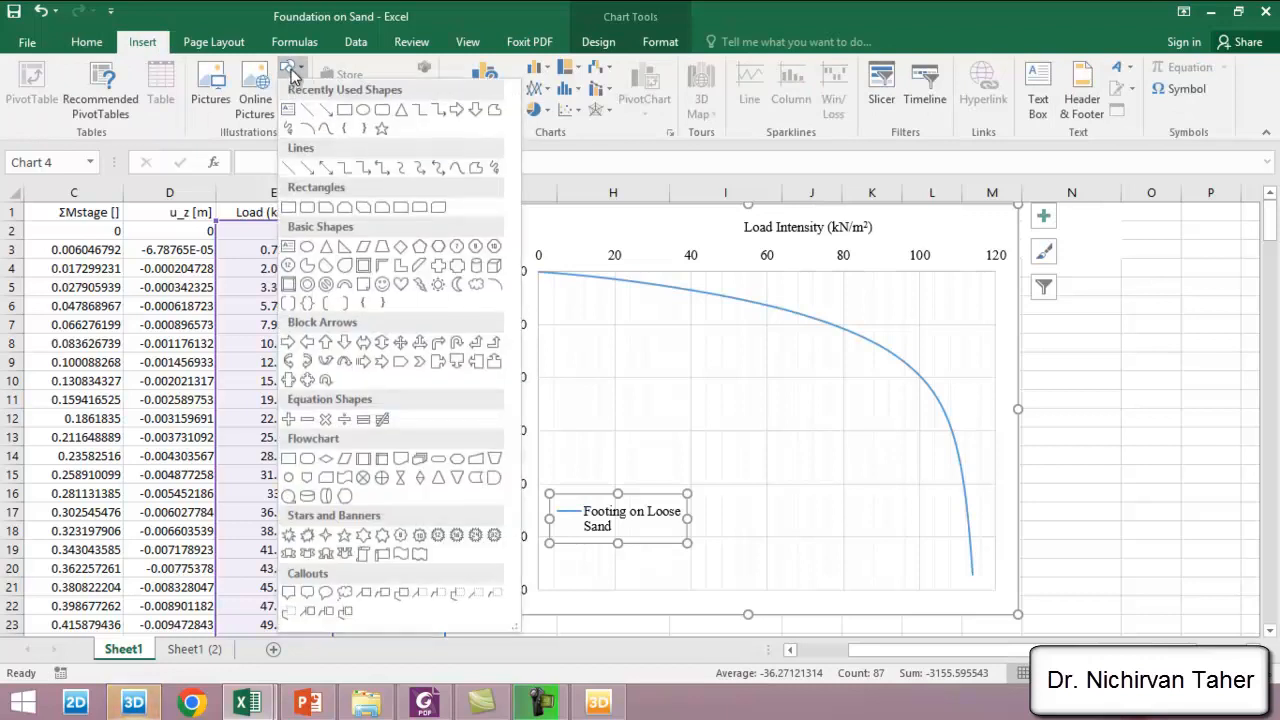
pyautogui.click(300, 126)
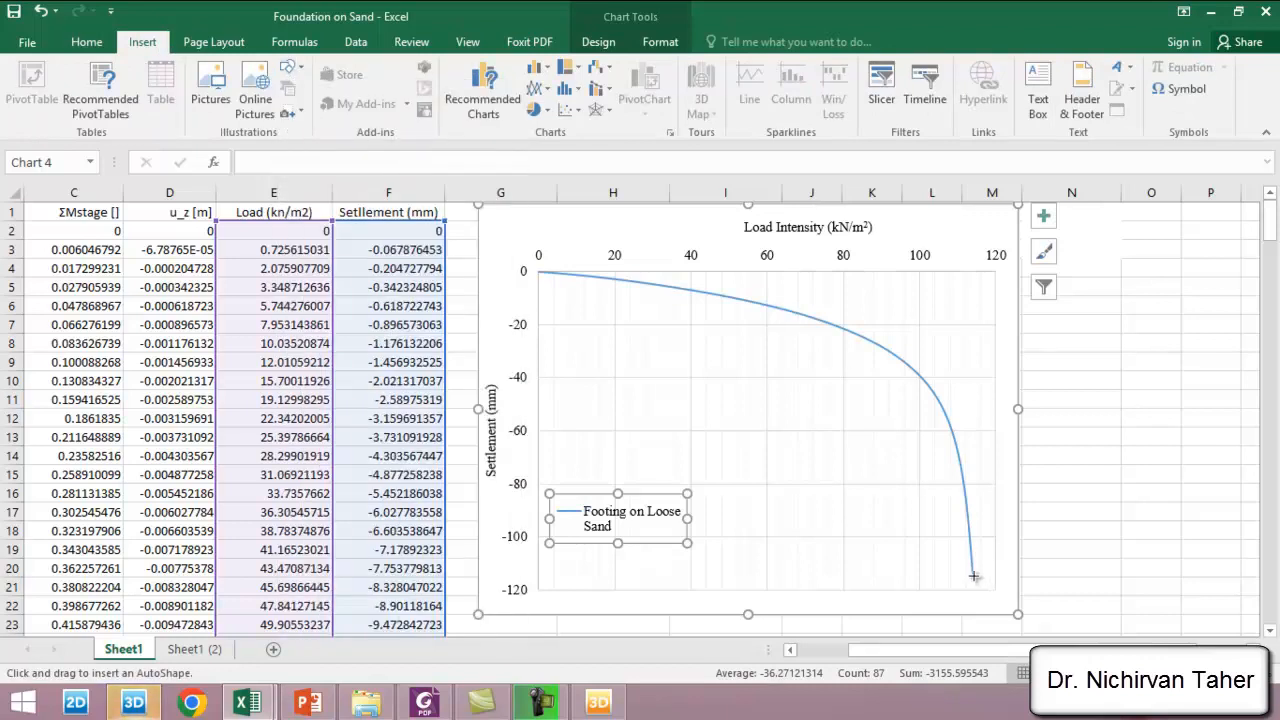
pyautogui.moveTo(972, 572)
pyautogui.mouseDown()
pyautogui.moveTo(929, 380)
pyautogui.moveTo(948, 245)
pyautogui.moveTo(934, 231)
pyautogui.mouseUp()
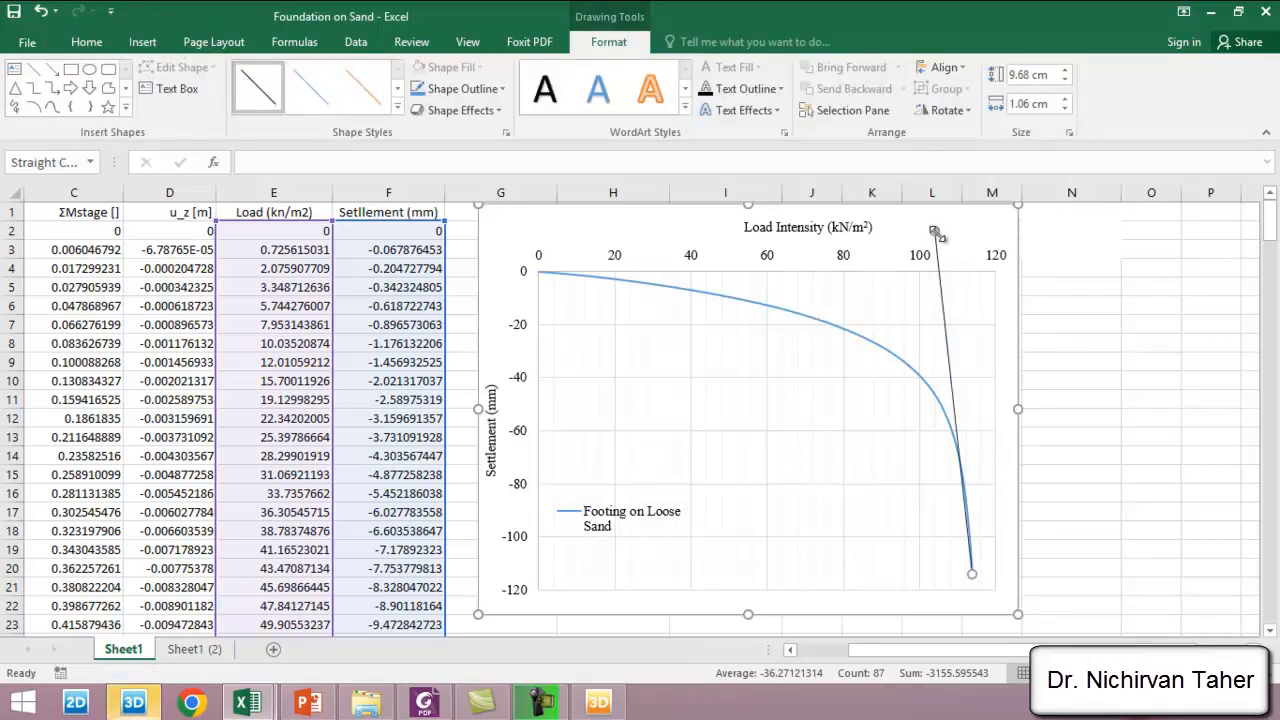
pyautogui.moveTo(934, 231); pyautogui.dragTo(936, 236)
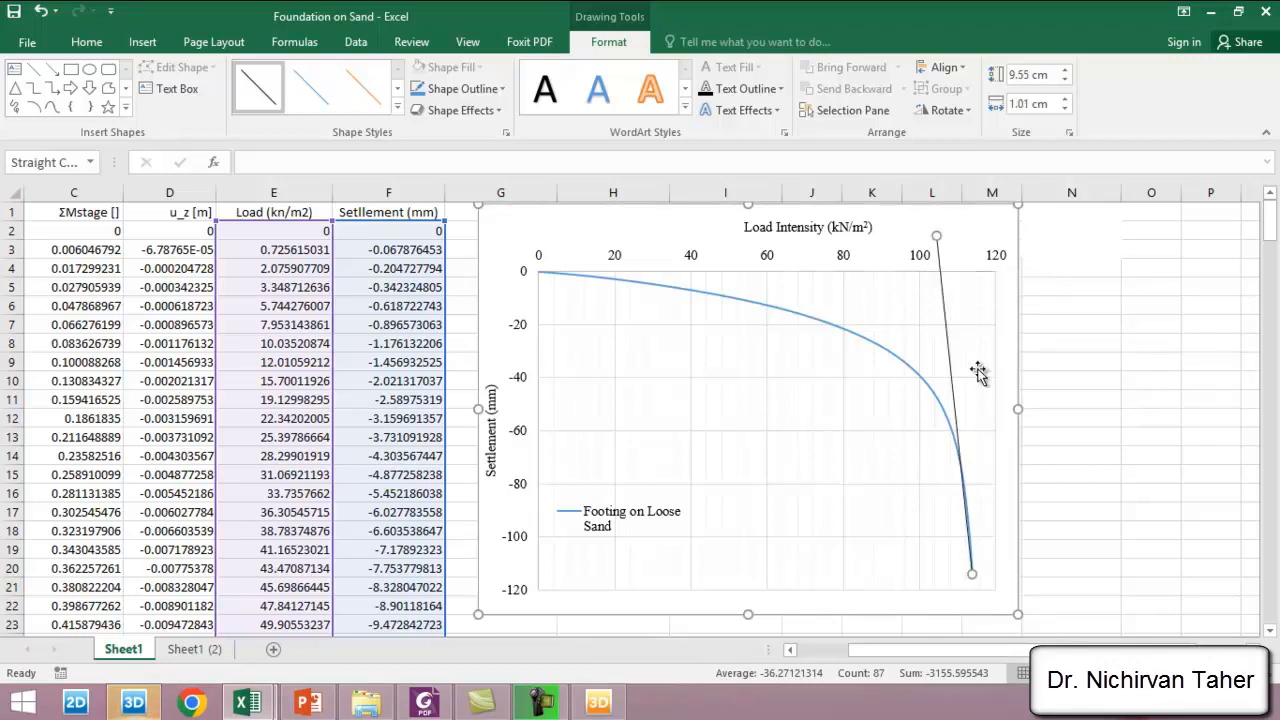
pyautogui.click(34, 69)
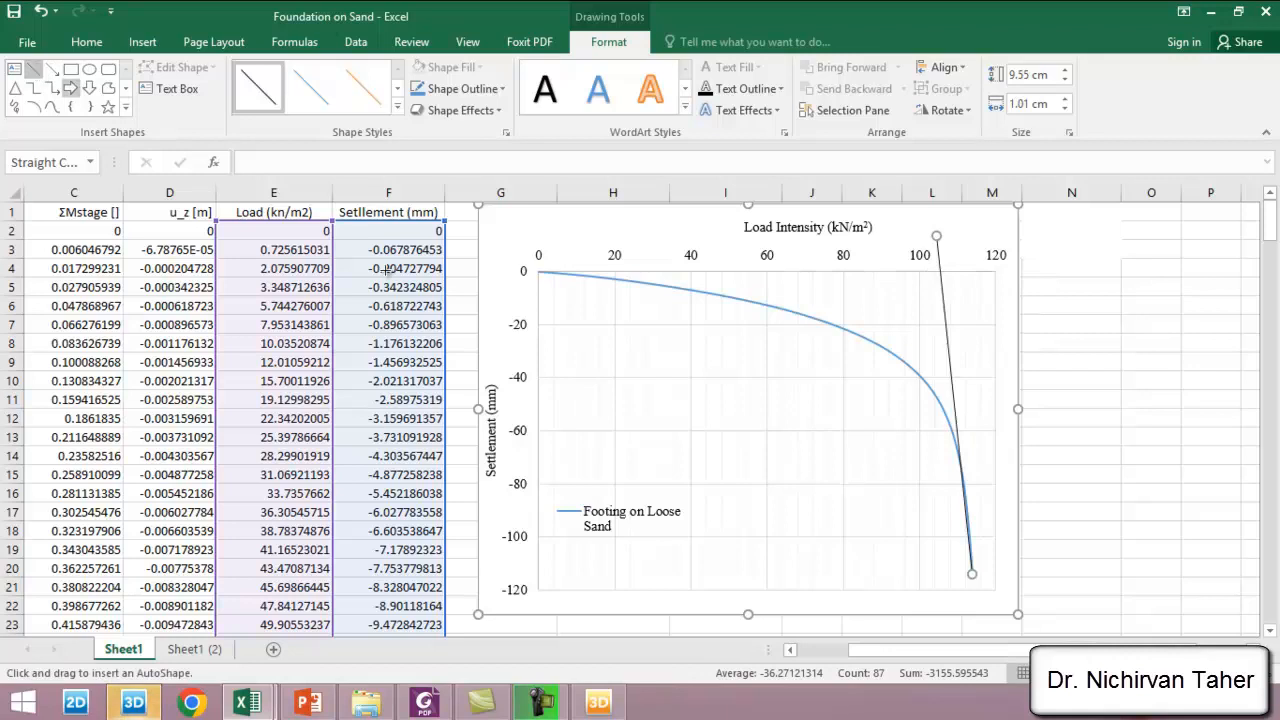
pyautogui.moveTo(961, 457)
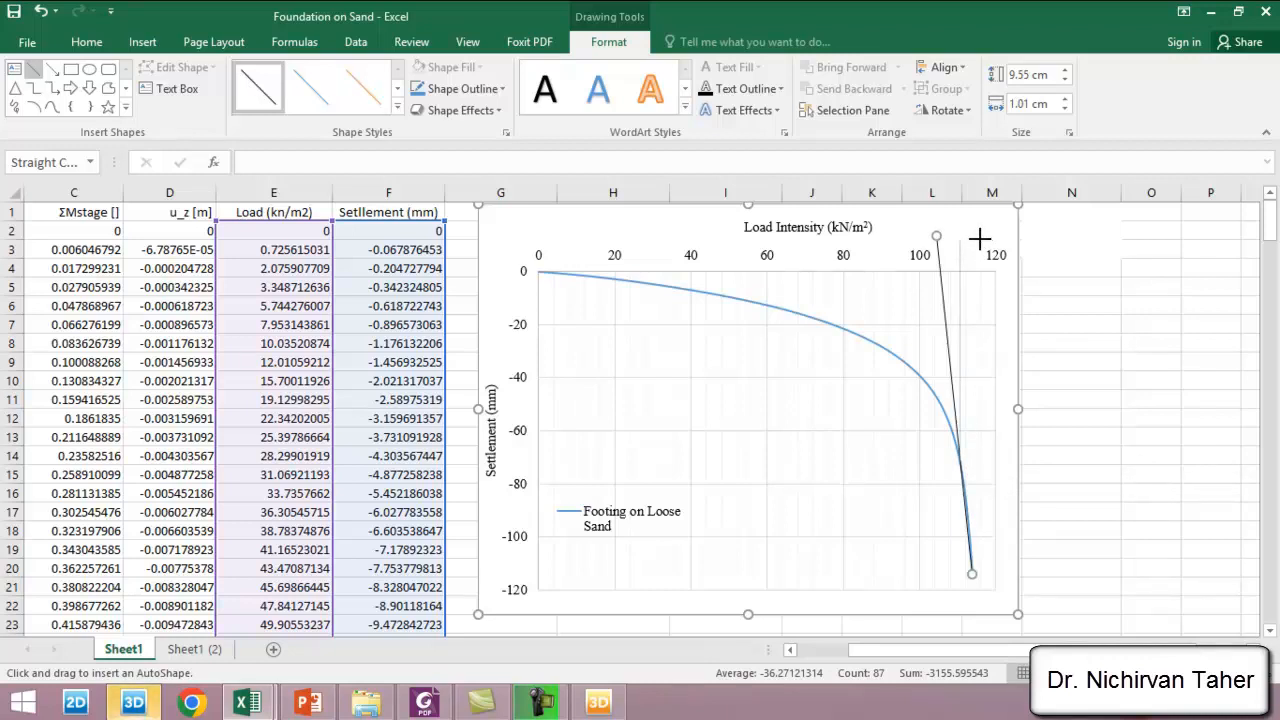
pyautogui.moveTo(960, 240); pyautogui.dragTo(960, 460)
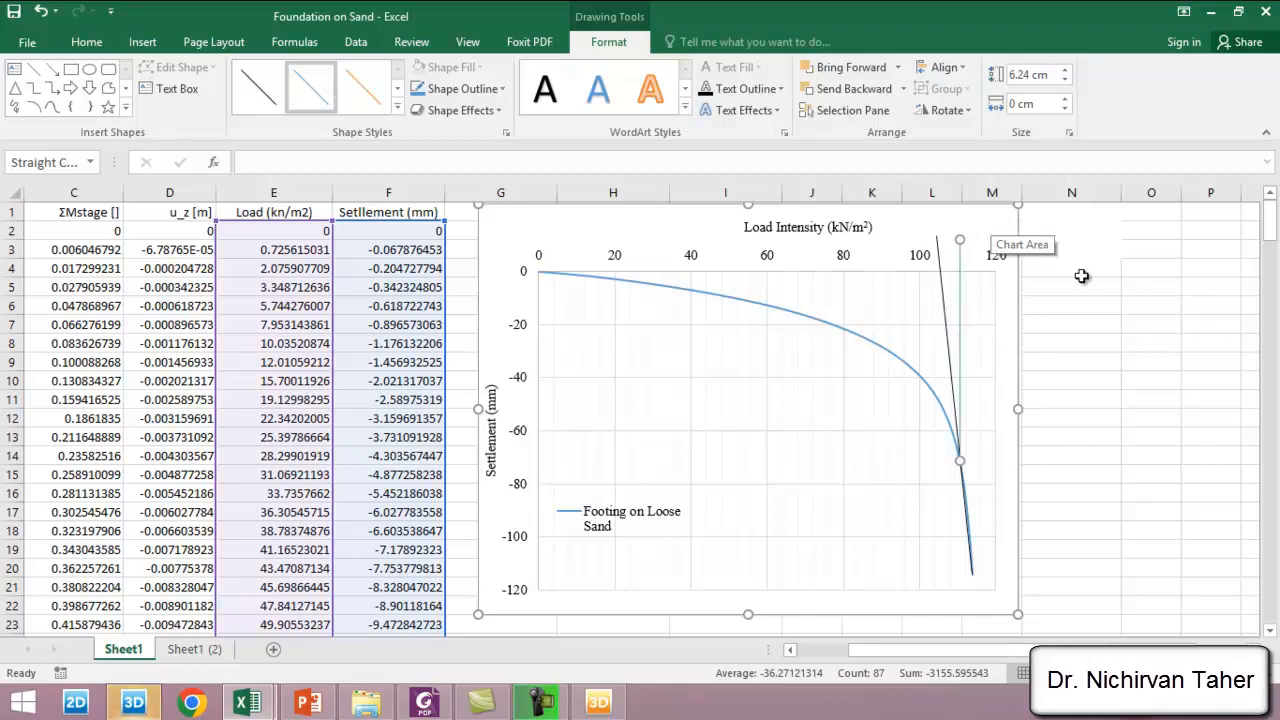
pyautogui.click(1143, 289)
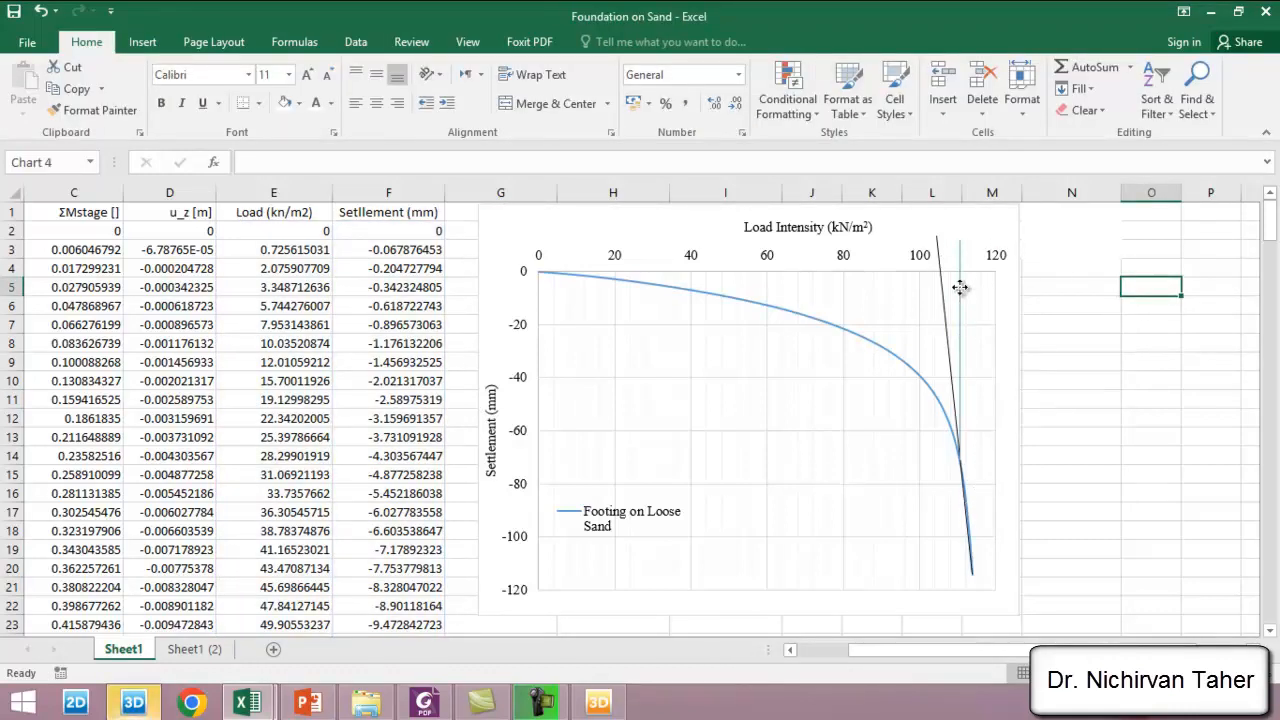
pyautogui.click(960, 290)
pyautogui.press('Escape')
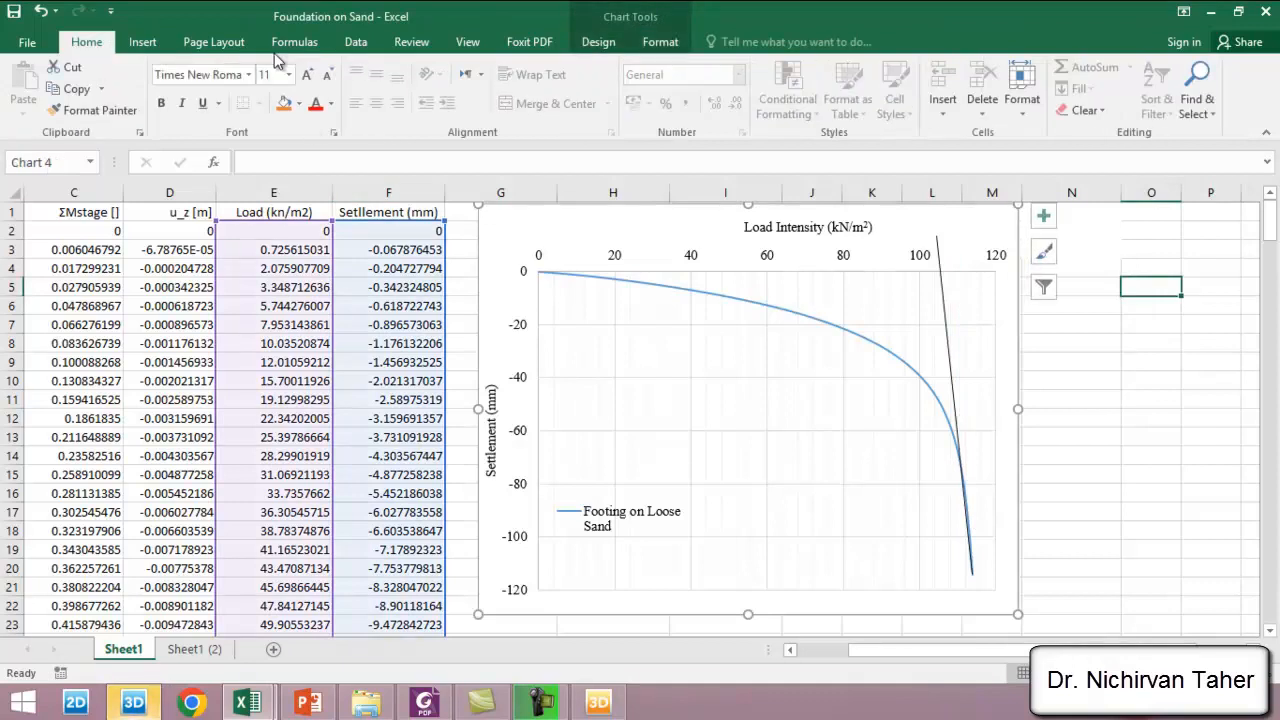
# Draw a vertical line about 6.4 cm long from where the tangent meets the curve up past the load axis.
pyautogui.click(142, 41)
pyautogui.click(290, 68)
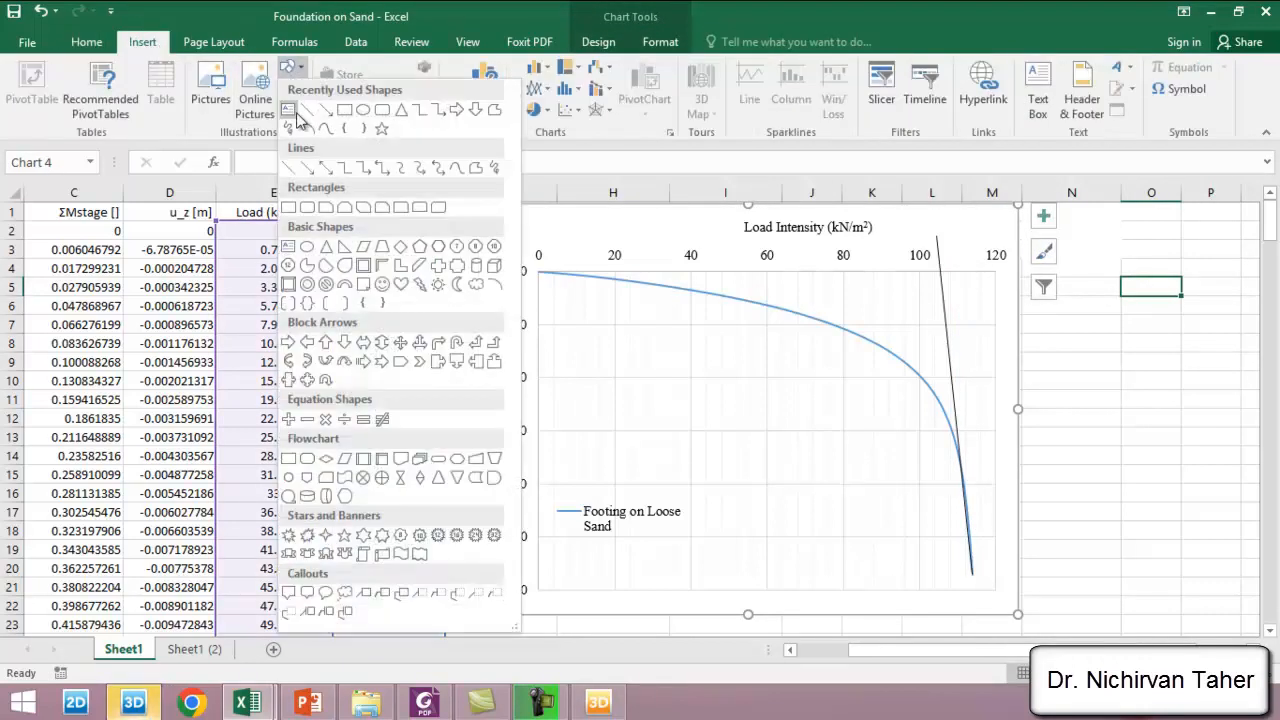
pyautogui.click(303, 111)
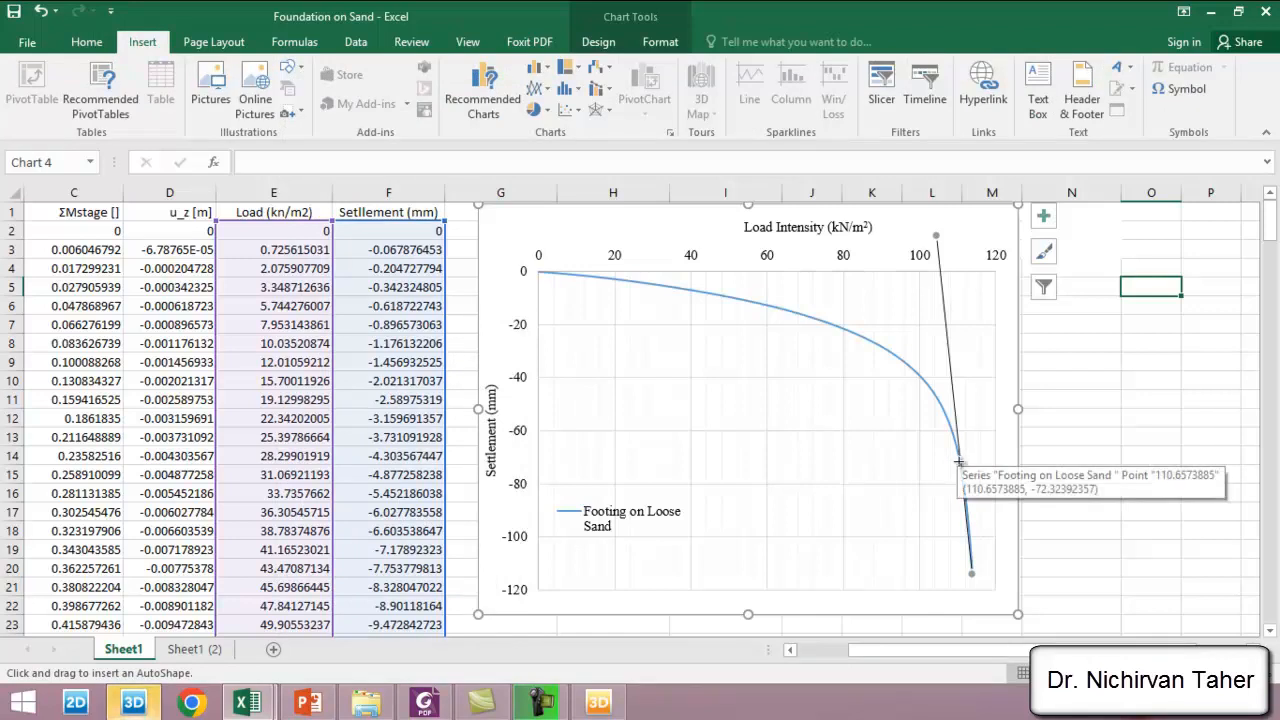
pyautogui.moveTo(957, 462); pyautogui.dragTo(943, 235)
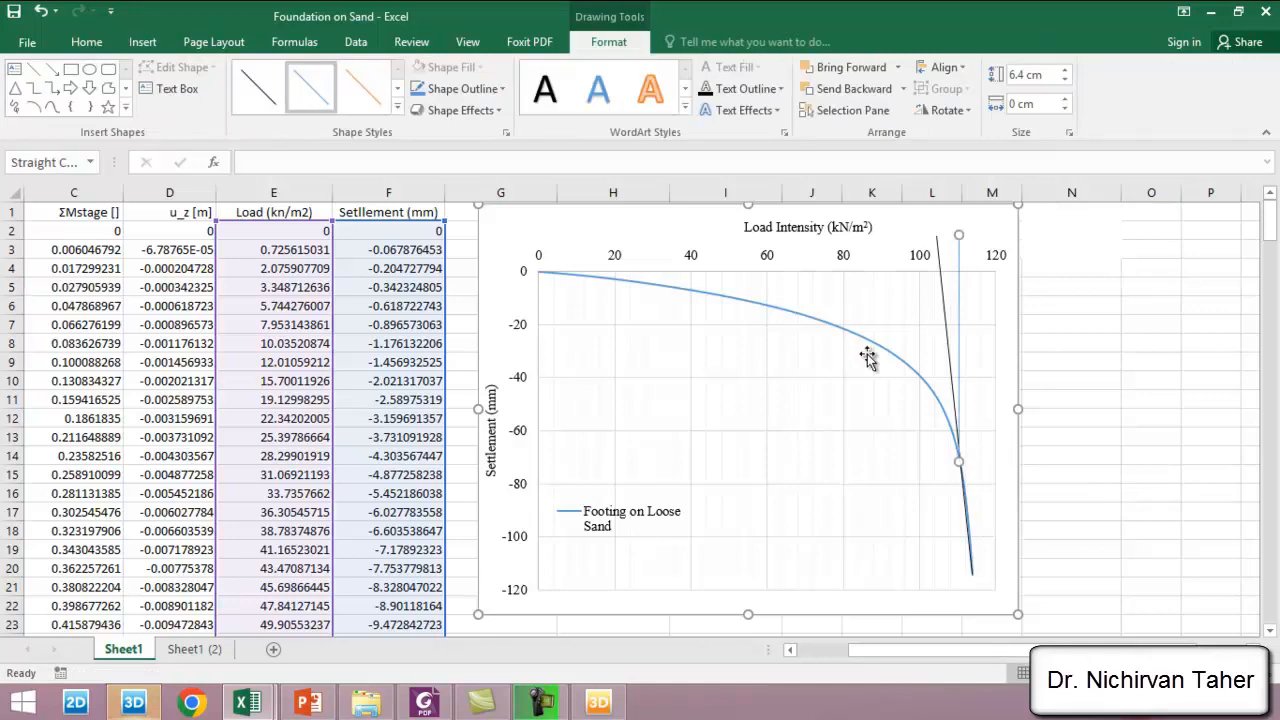
# Delete the slanted tangent line from the load-settlement chart.
pyautogui.click(939, 282)
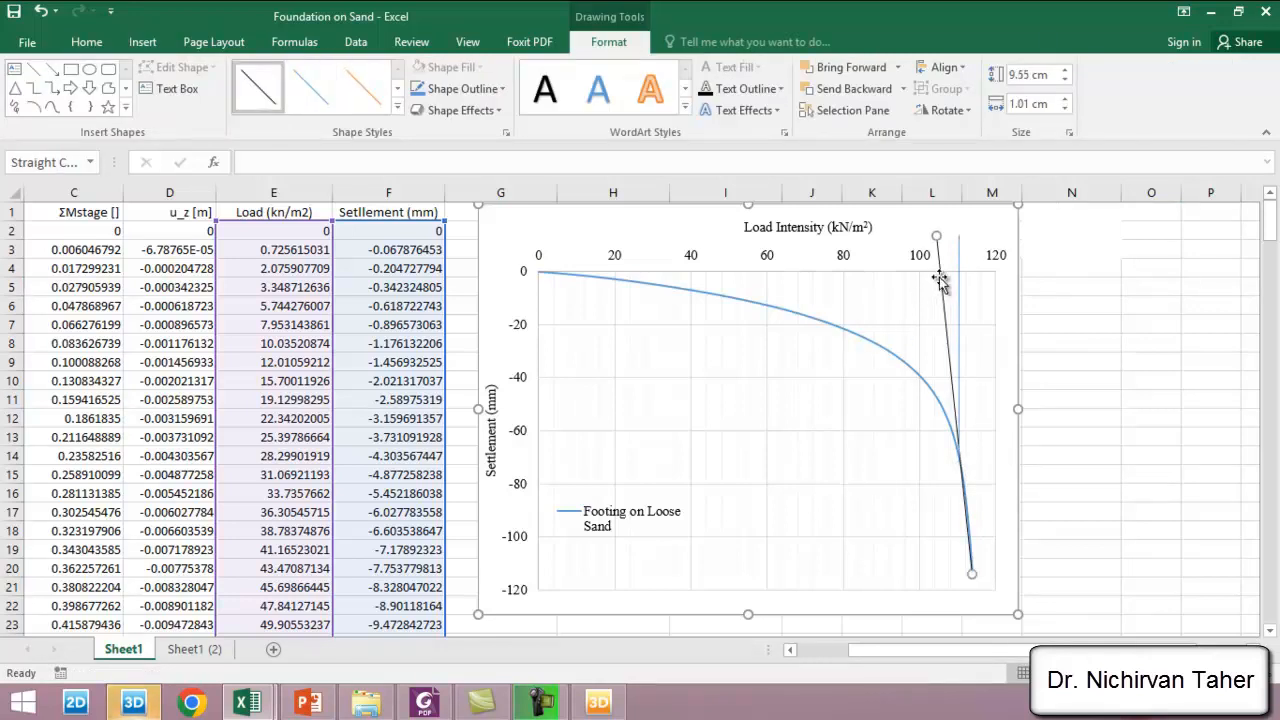
pyautogui.press('Delete')
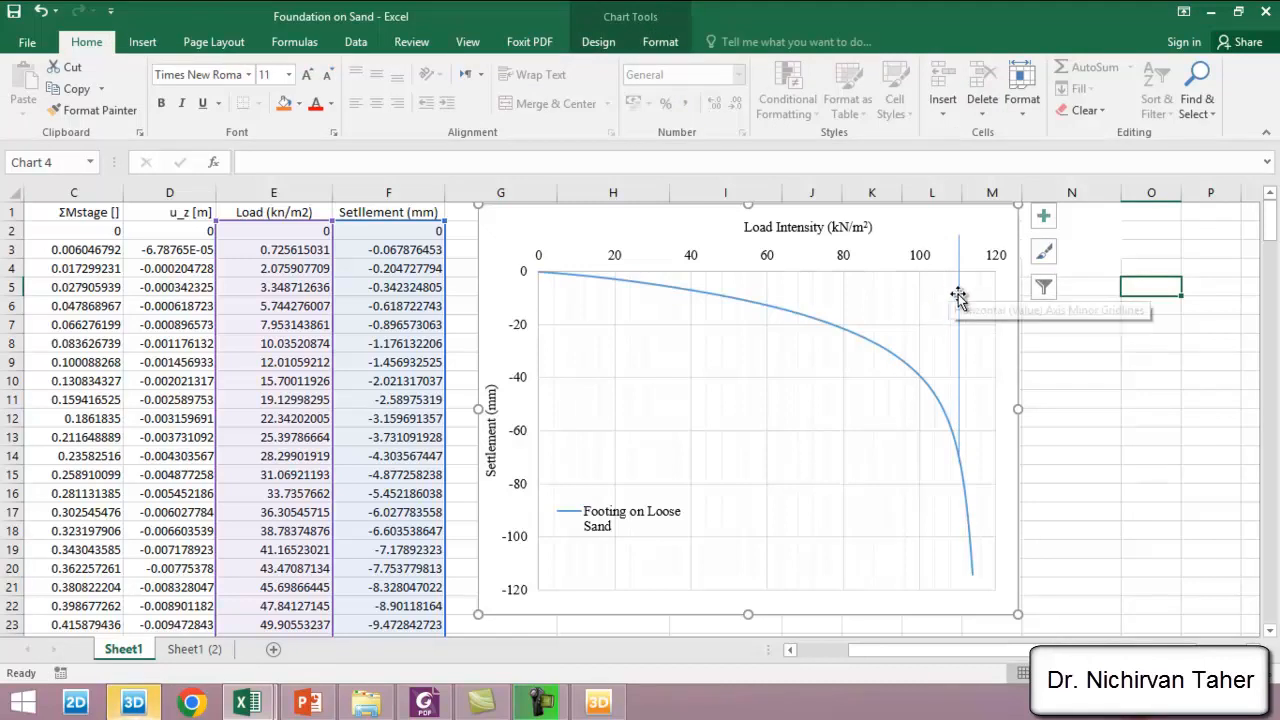
# Record the failure load below the chart by entering qu in I27, 110 in J27 and kn/m2 in K27.
pyautogui.scroll(-3, 914, 314)
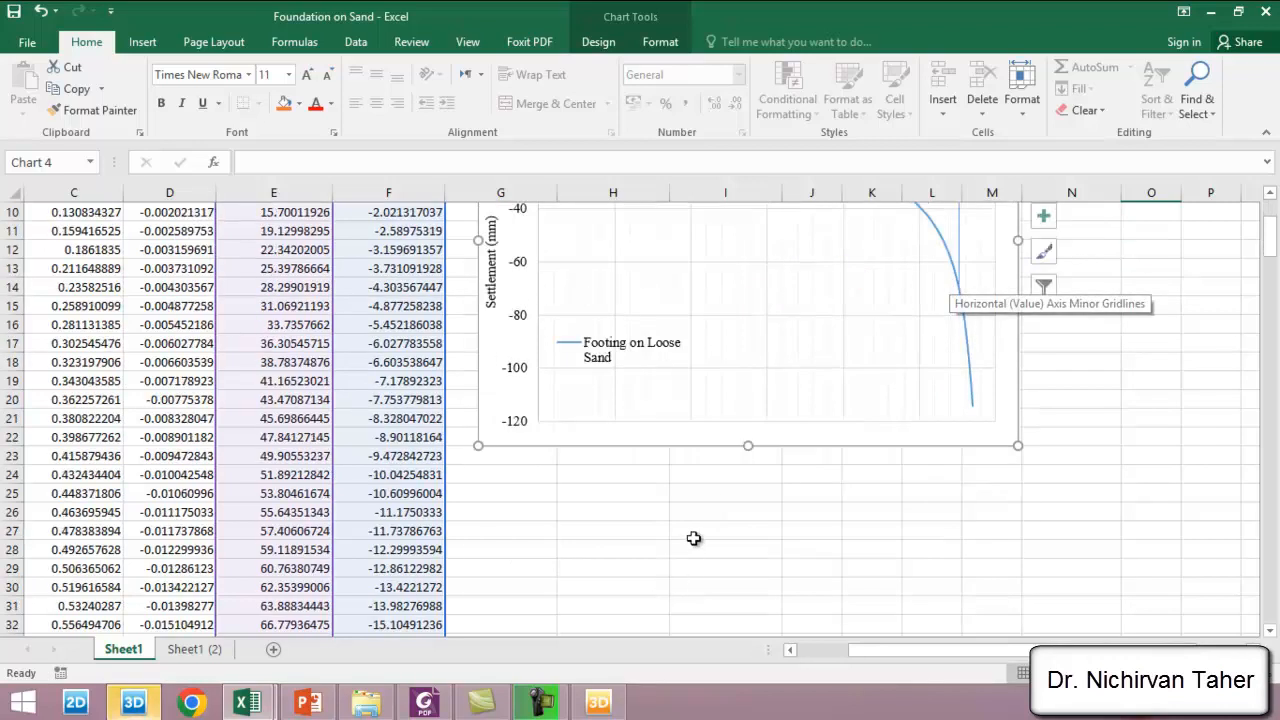
pyautogui.click(696, 527)
pyautogui.write('qu')
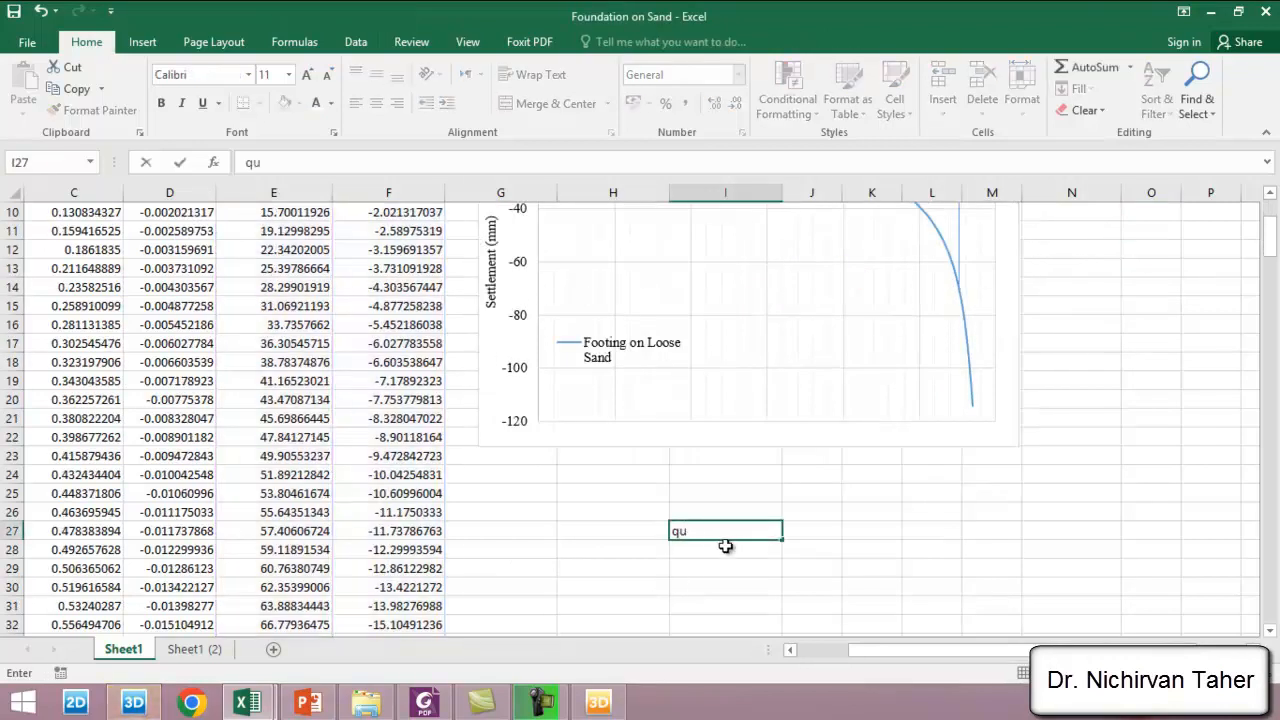
pyautogui.click(821, 530)
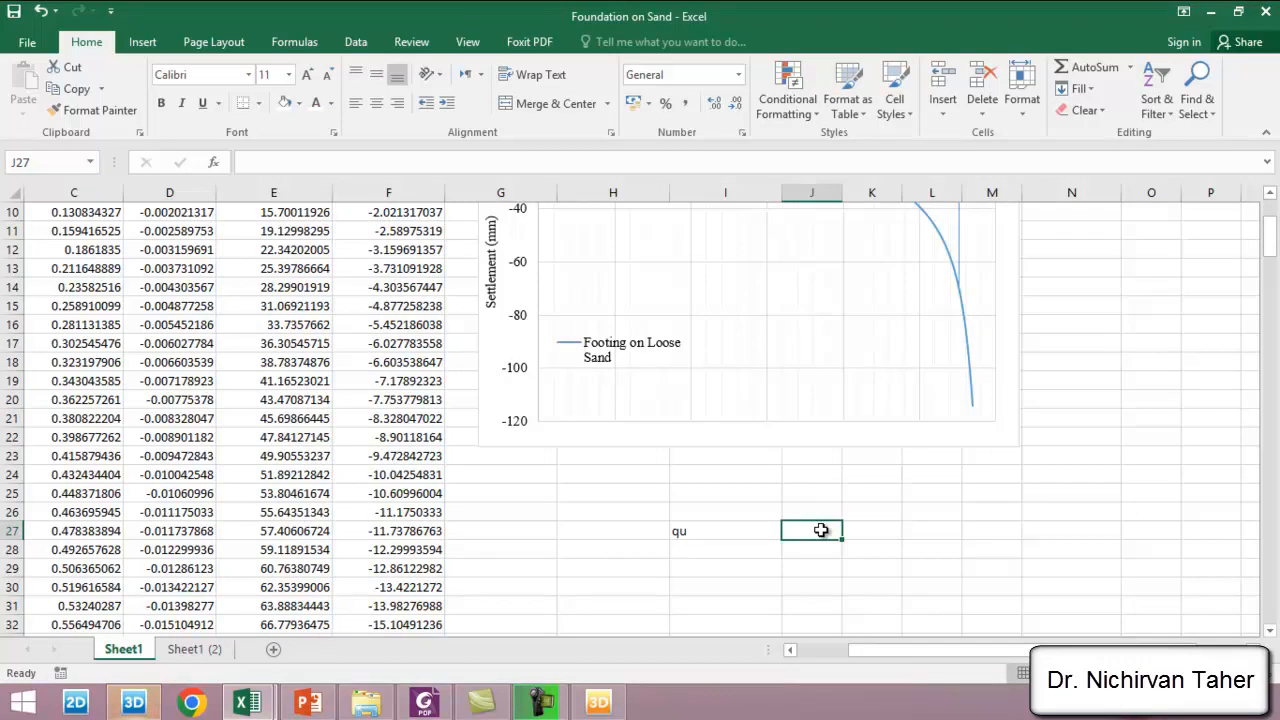
pyautogui.write('110')
pyautogui.click(871, 530)
pyautogui.write('k')
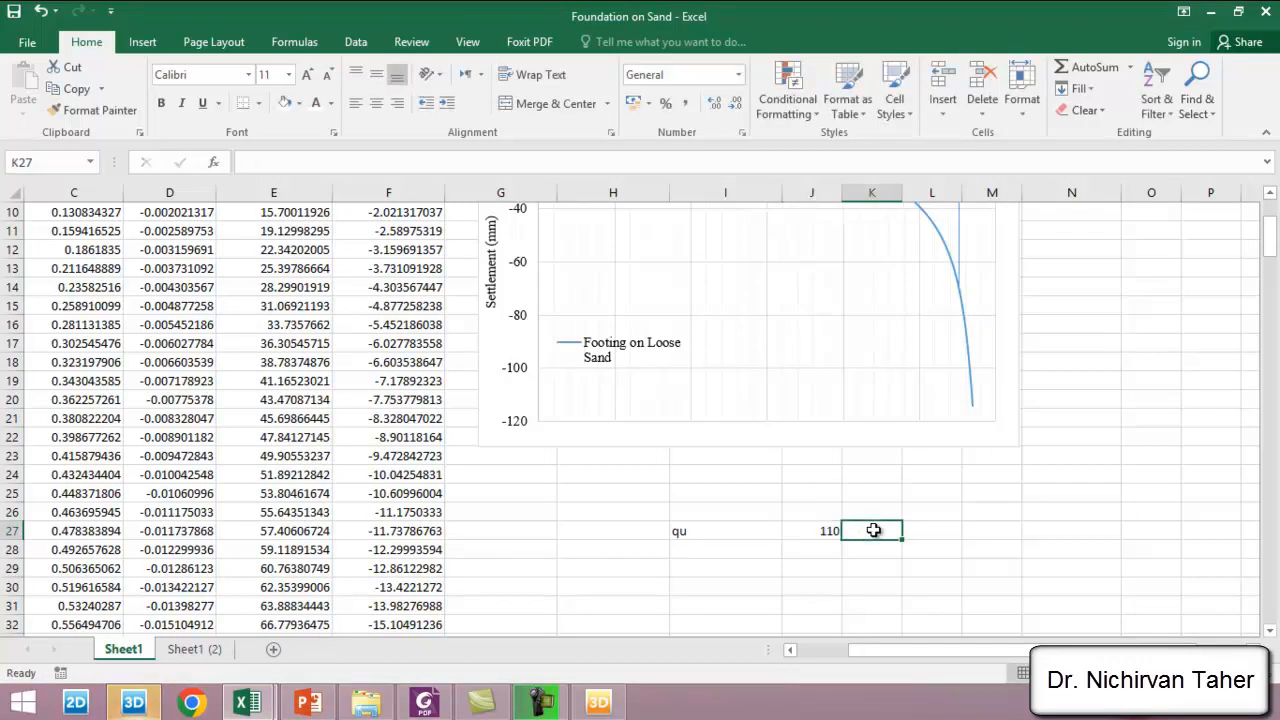
pyautogui.write('n/m2')
pyautogui.click(971, 530)
# Check the recorded qu value in row 27 against the vertical line's crossing of the chart's load axis.
pyautogui.scroll(3, 805, 560)
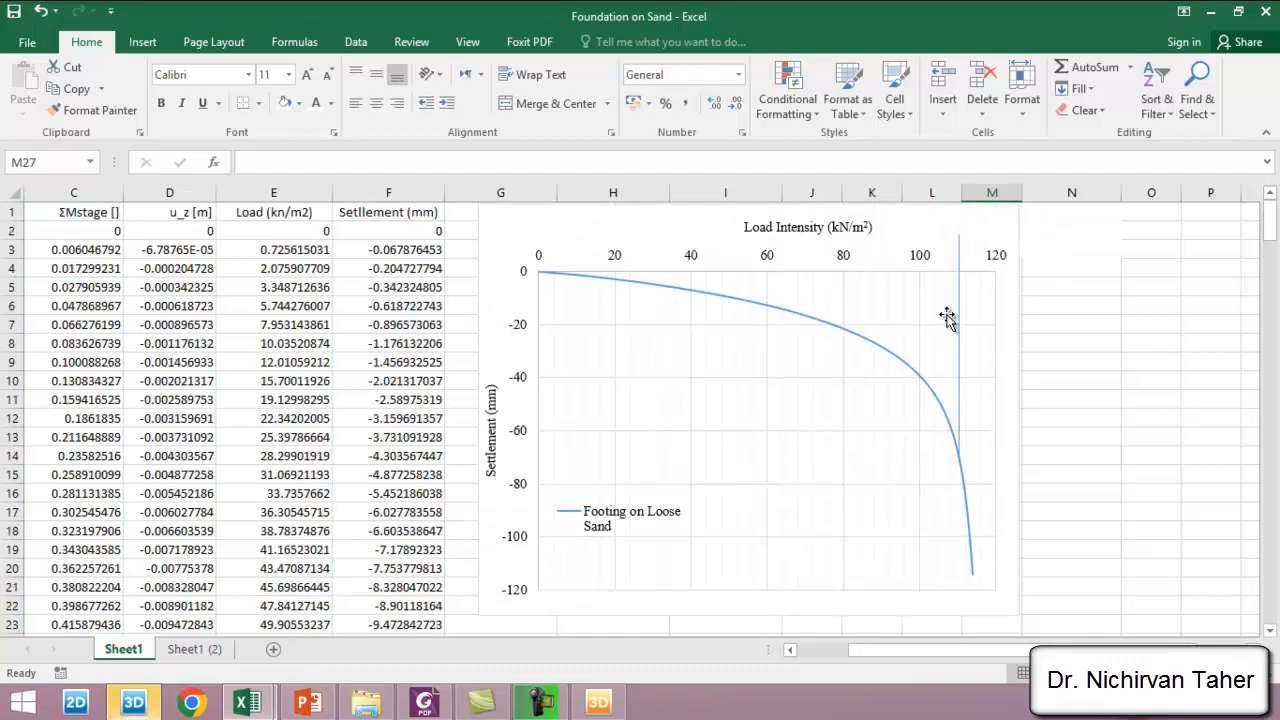
pyautogui.scroll(-2, 905, 335)
pyautogui.scroll(2, 894, 334)
pyautogui.scroll(-1, 645, 450)
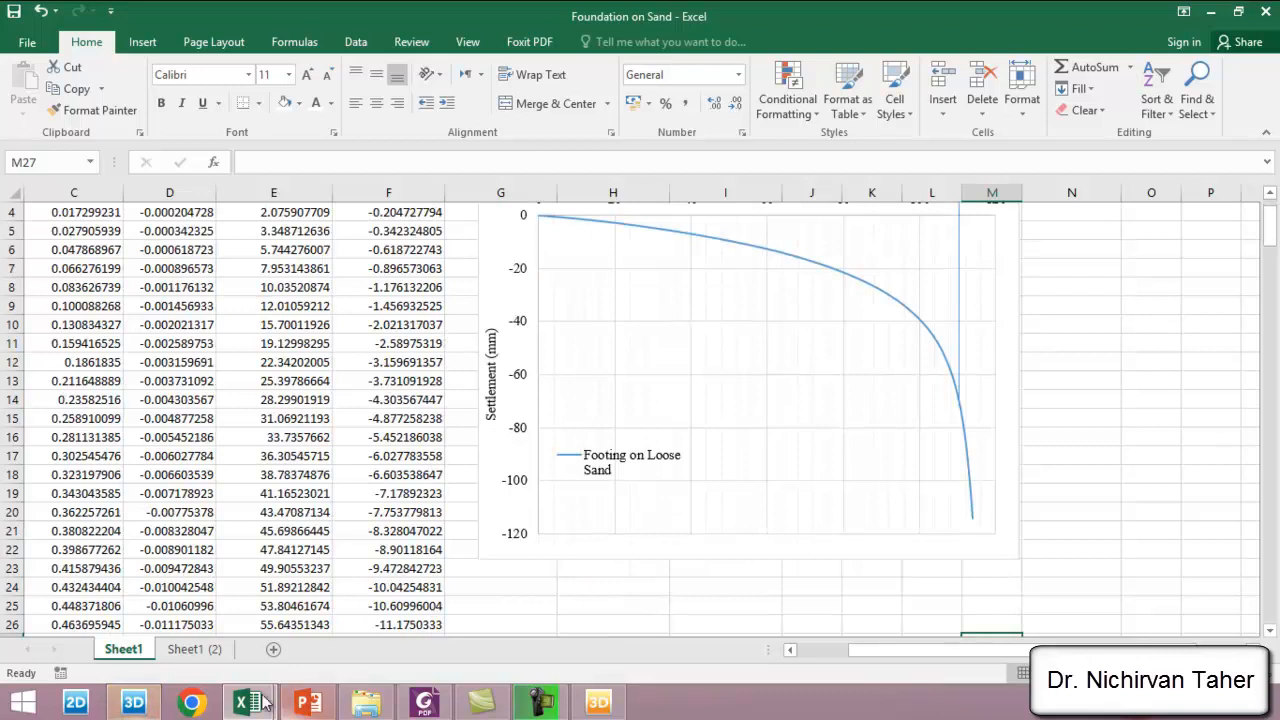
pyautogui.scroll(-2, 777, 489)
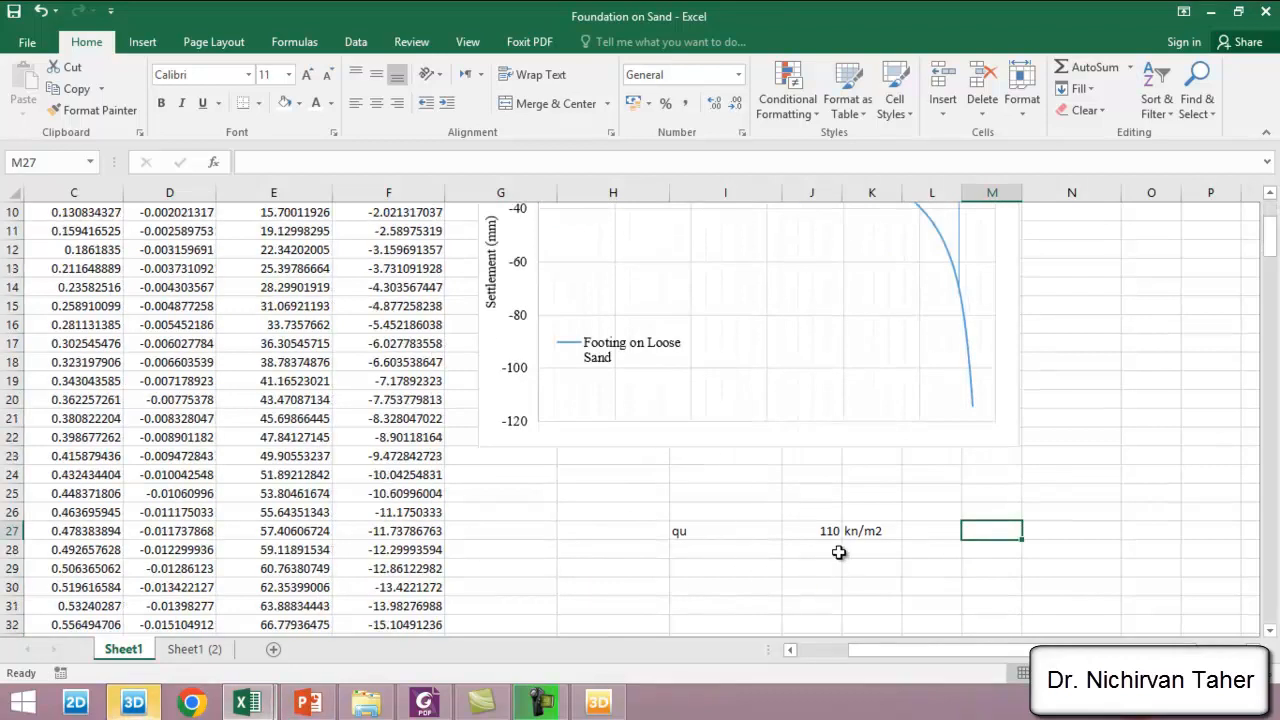
pyautogui.scroll(1, 840, 540)
pyautogui.scroll(2, 880, 505)
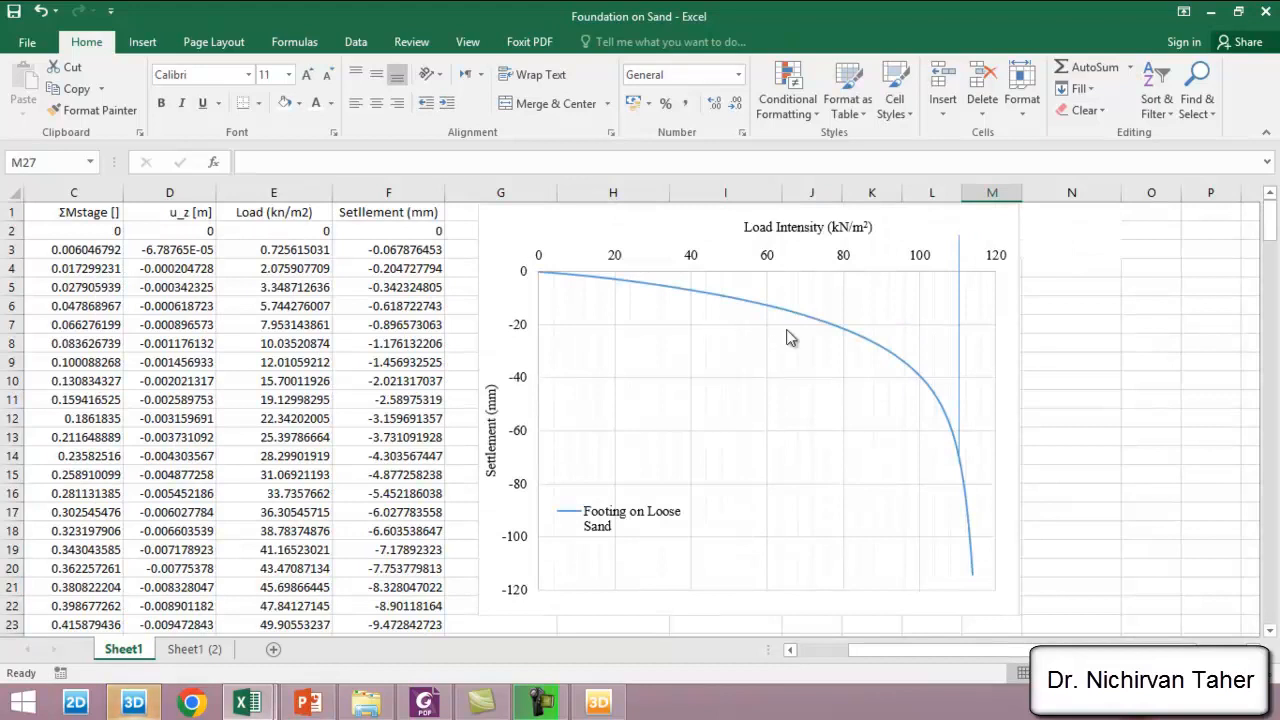
pyautogui.scroll(-2, 773, 334)
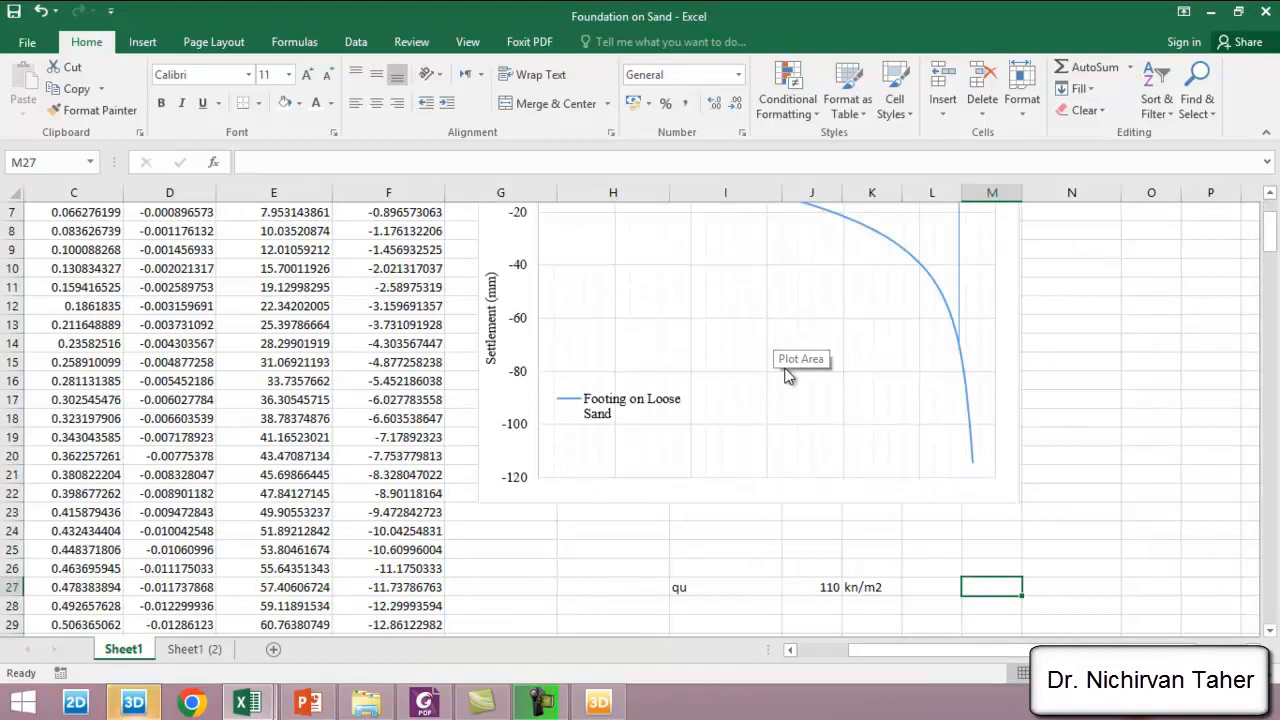